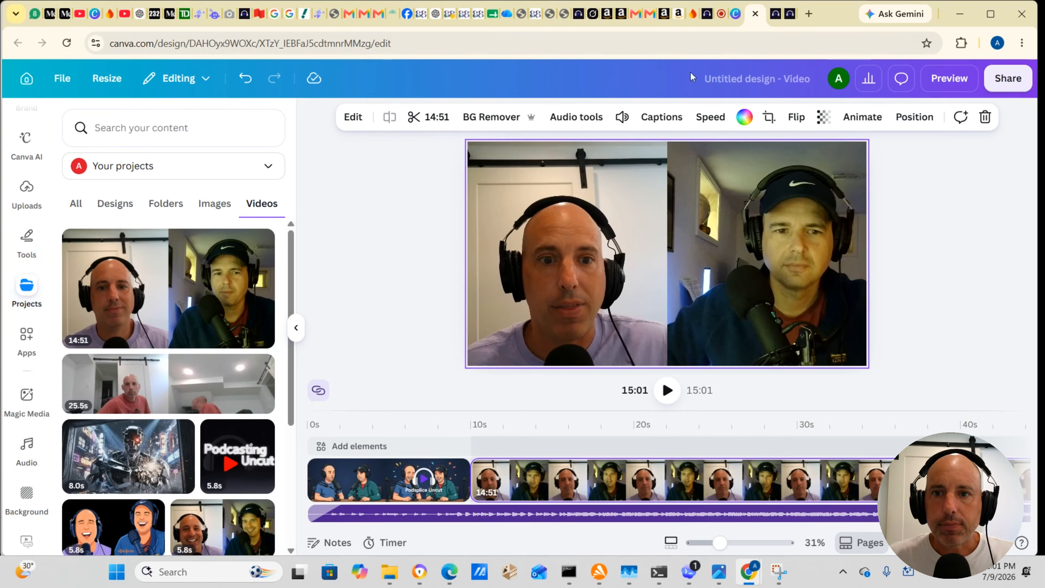
# Step: Switch to Podsplice and review the completed interview export in the V2 Editor
pyautogui.click(773, 23)
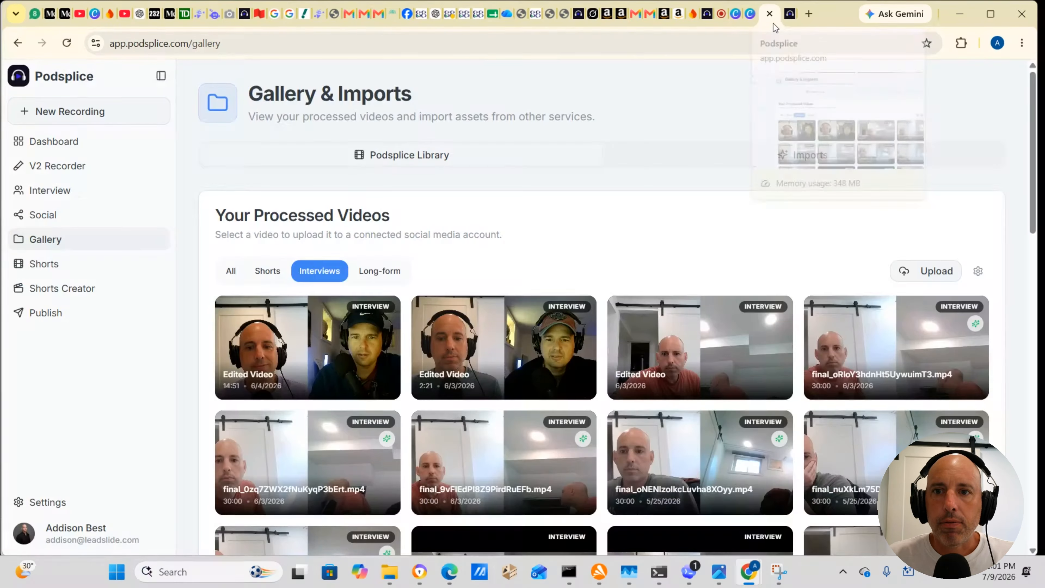
pyautogui.click(788, 25)
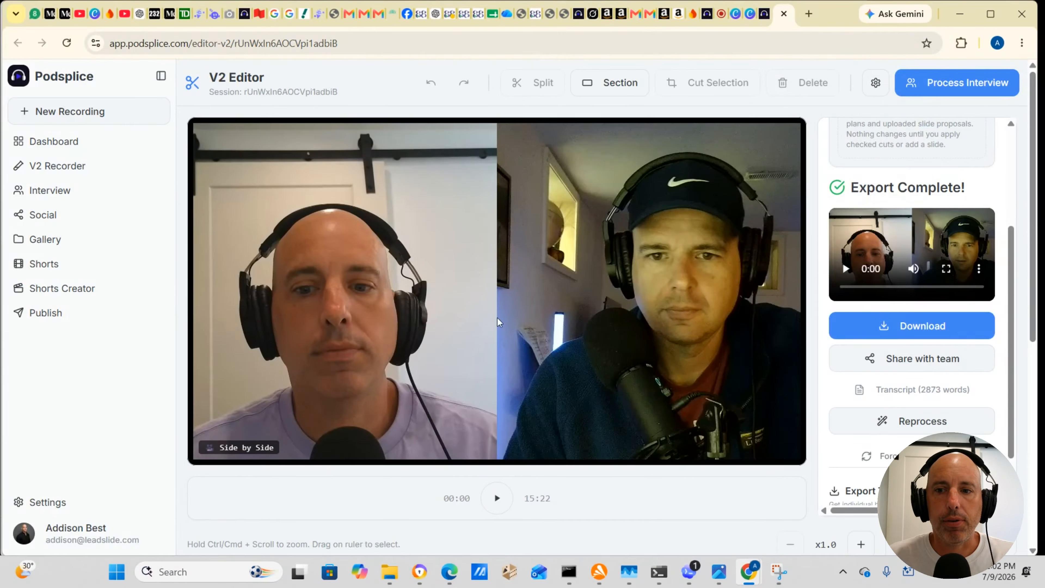
pyautogui.scroll(-3, 497, 318)
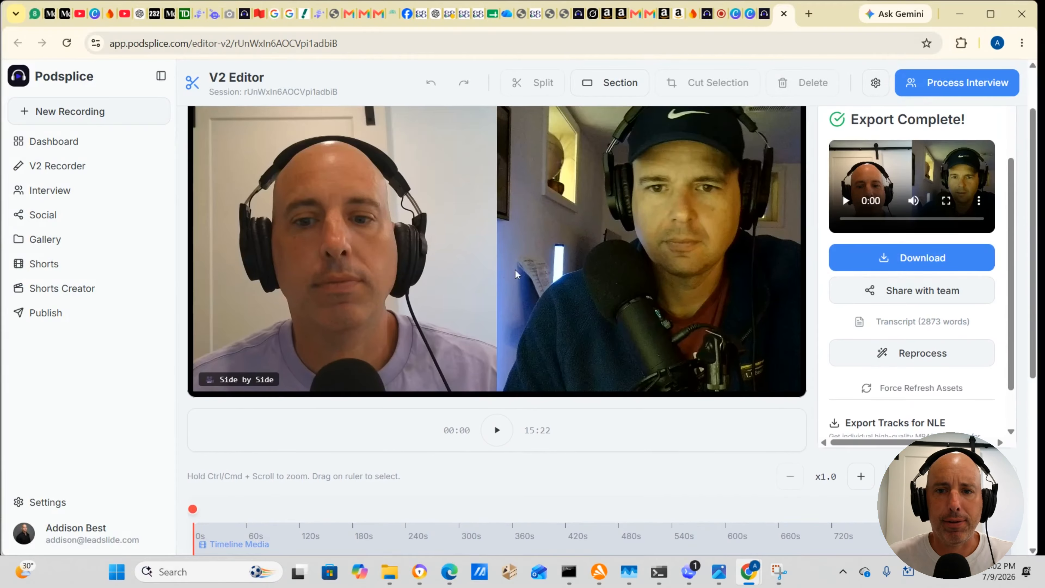
pyautogui.scroll(2, 350, 229)
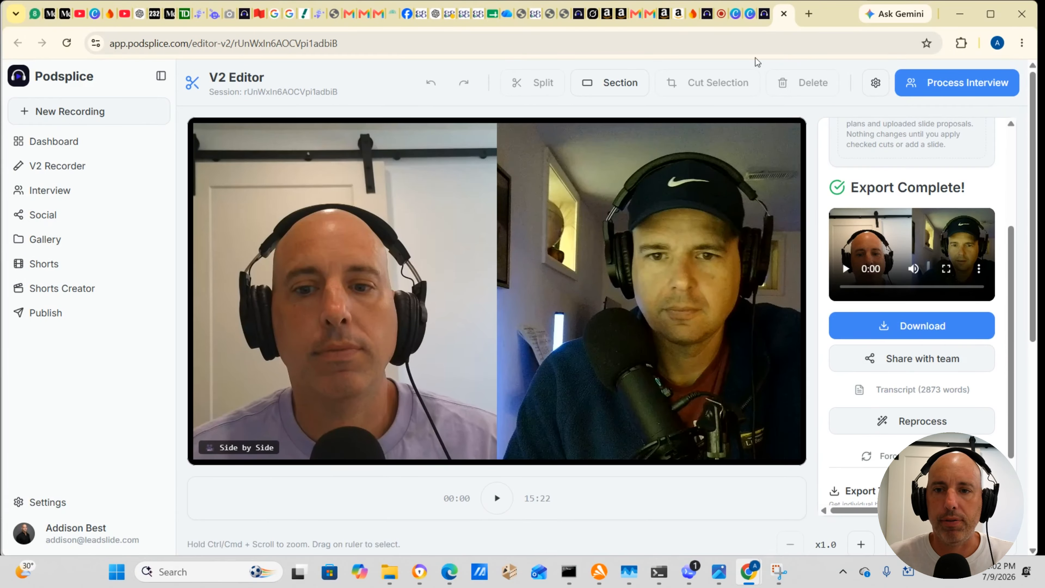
# Step: Show the sharing destinations for the 14:51 edited interview in the Podsplice gallery, and close them without sending the video
pyautogui.click(757, 19)
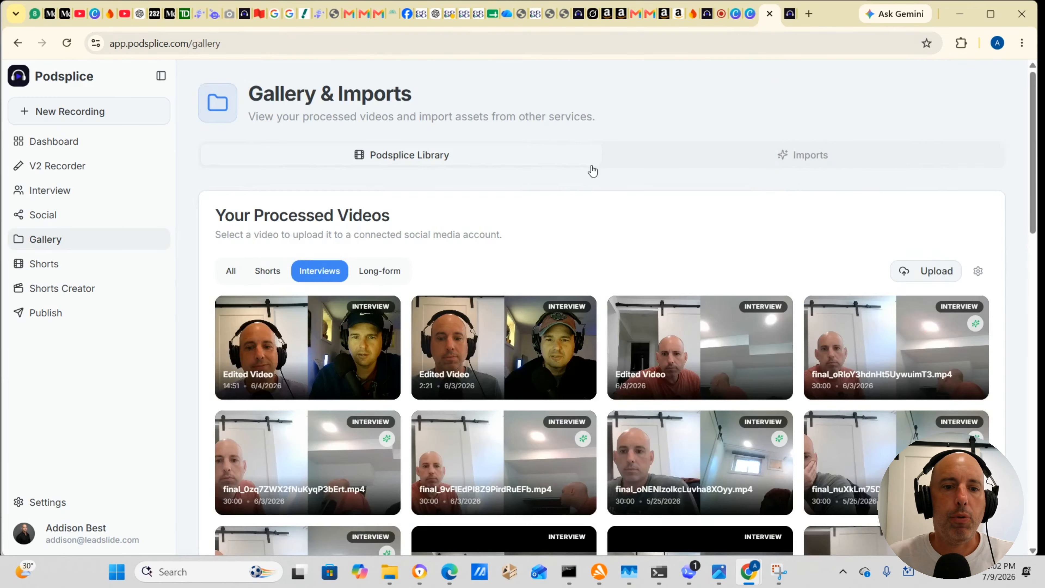
pyautogui.moveTo(349, 355)
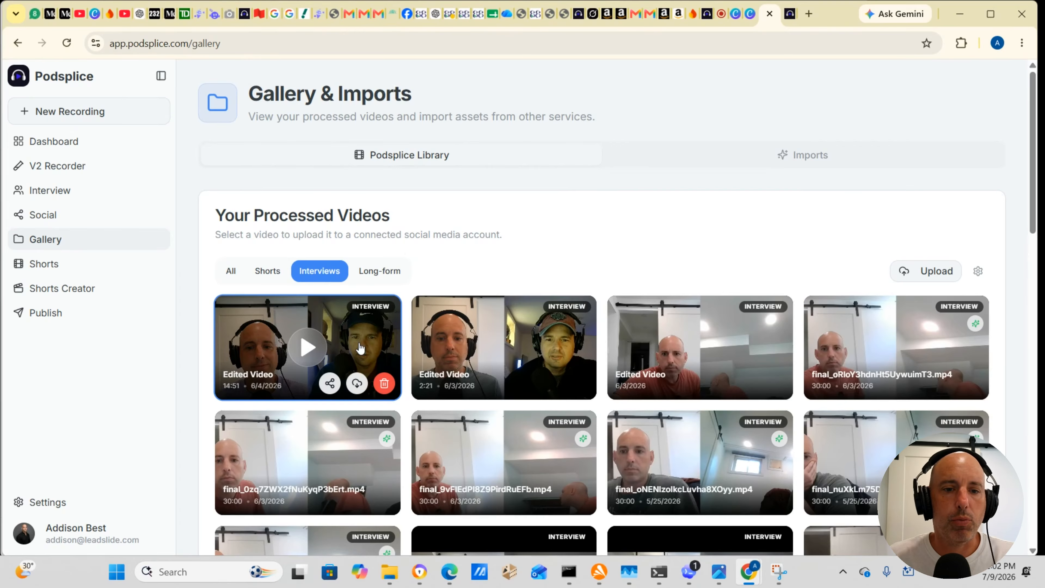
pyautogui.click(330, 383)
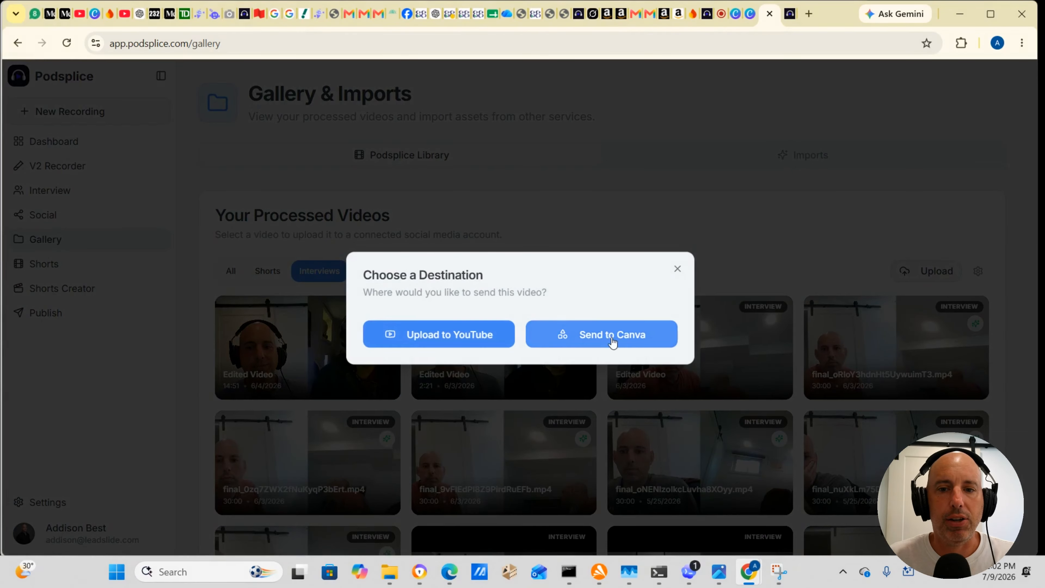
pyautogui.click(678, 270)
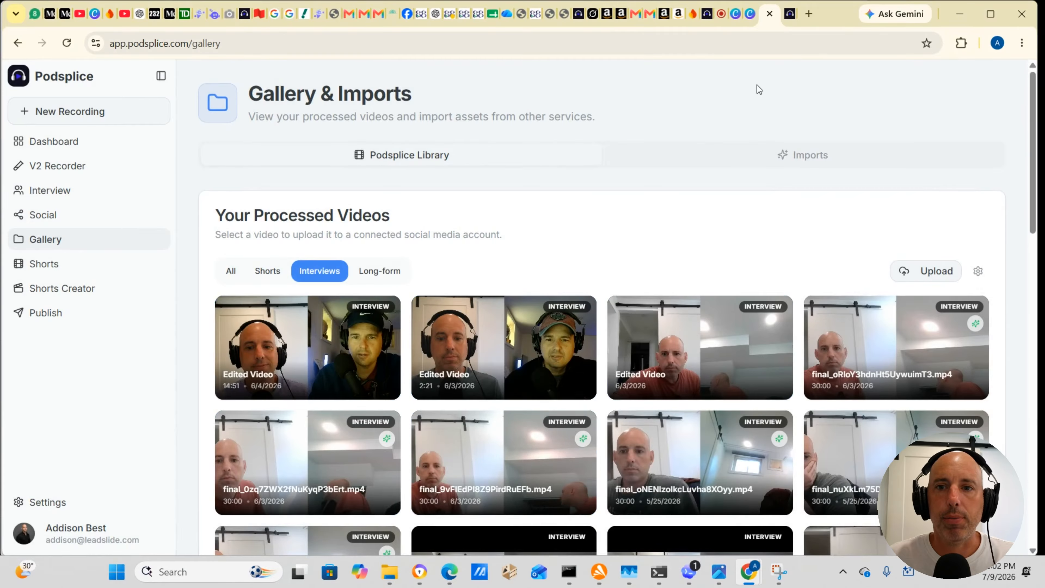
pyautogui.moveTo(784, 23)
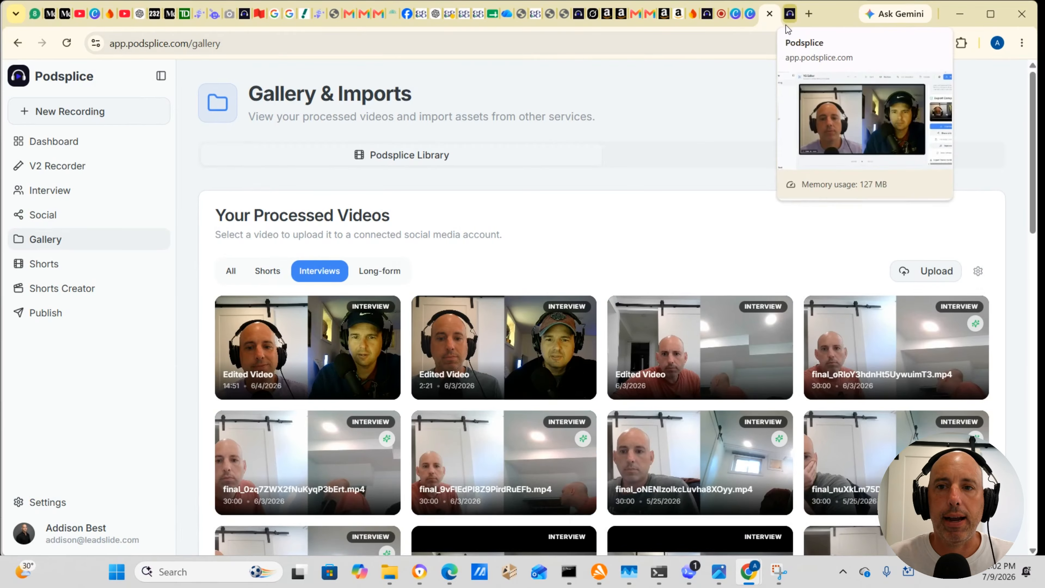
# Step: Switch to the Canva video design, undo the interview clip's addition and show the videos stored in Projects
pyautogui.click(752, 23)
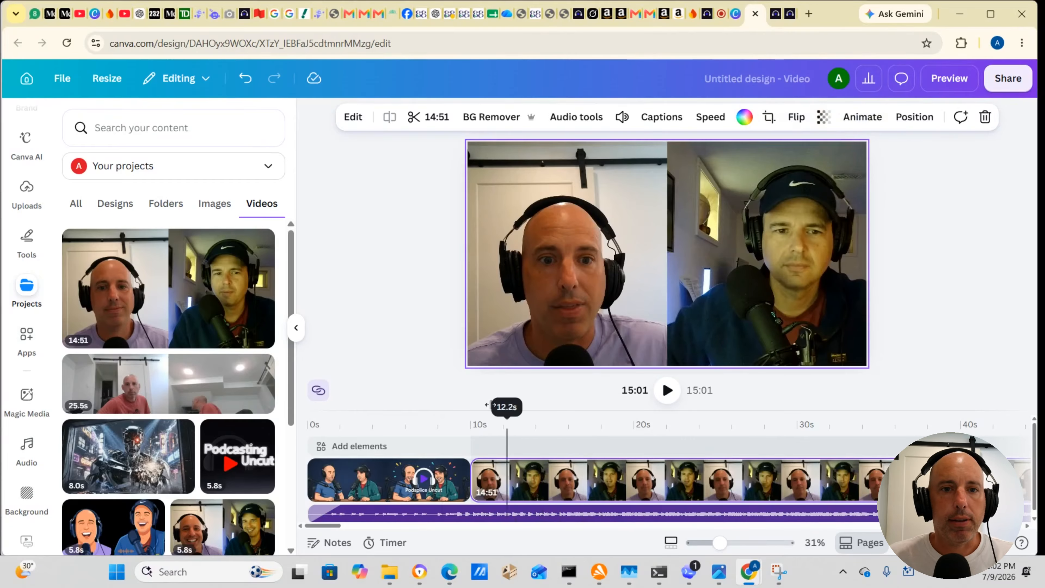
pyautogui.click(247, 79)
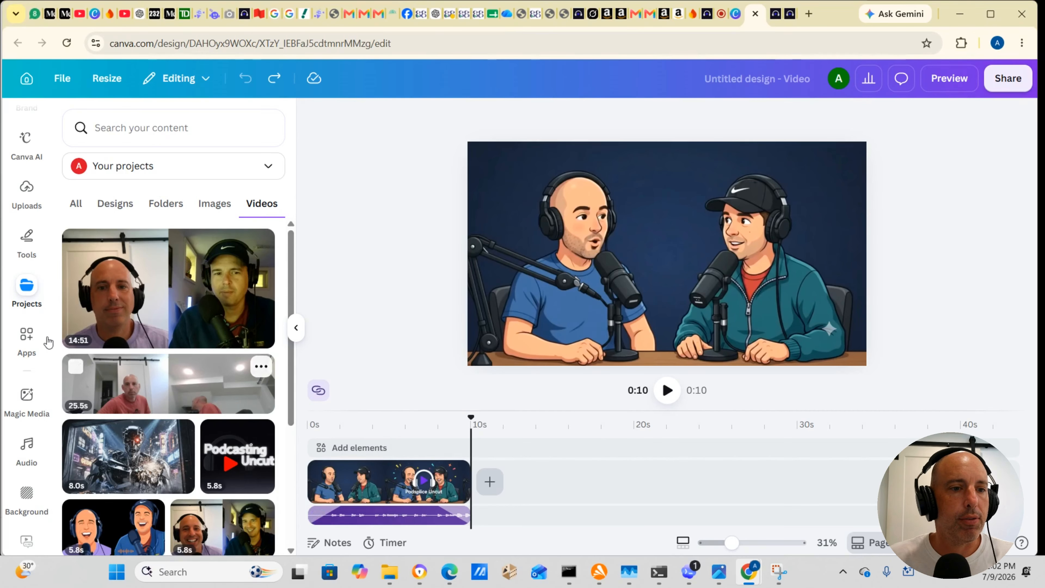
pyautogui.click(25, 288)
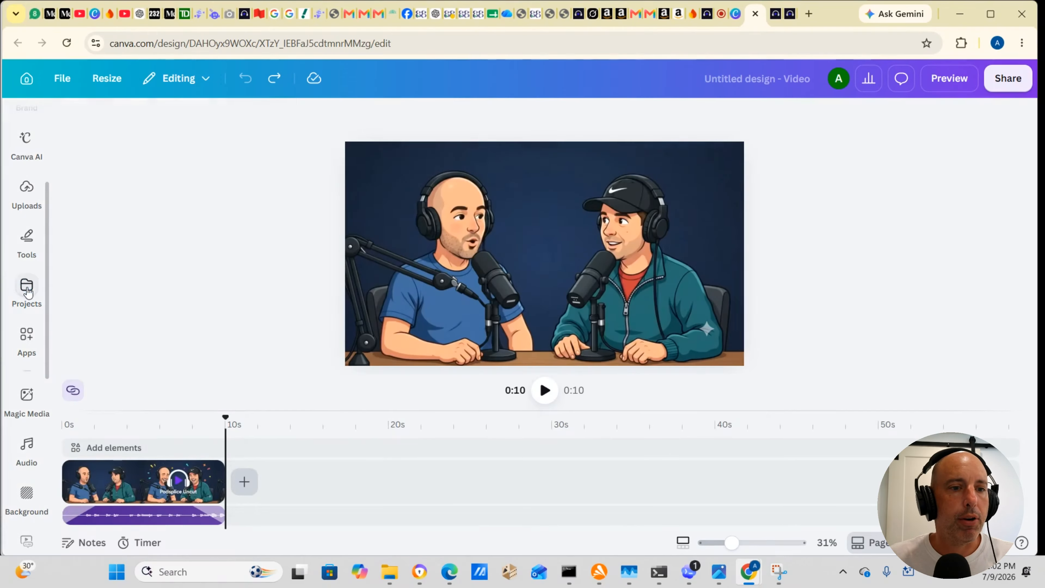
pyautogui.click(27, 288)
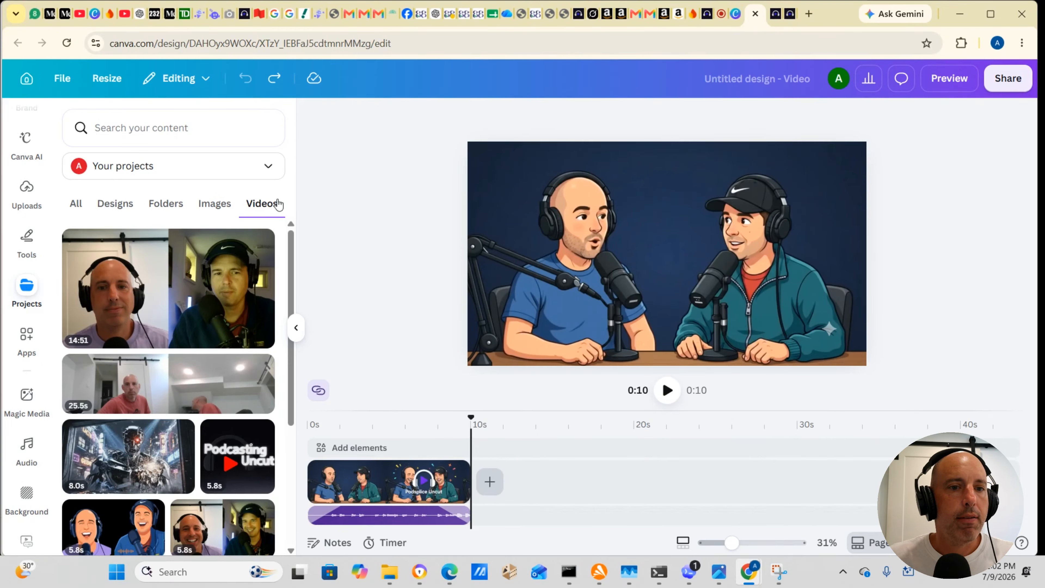
# Step: Check the file options of the 14:51 int2026 video and add it to the design after the intro clip
pyautogui.click(265, 245)
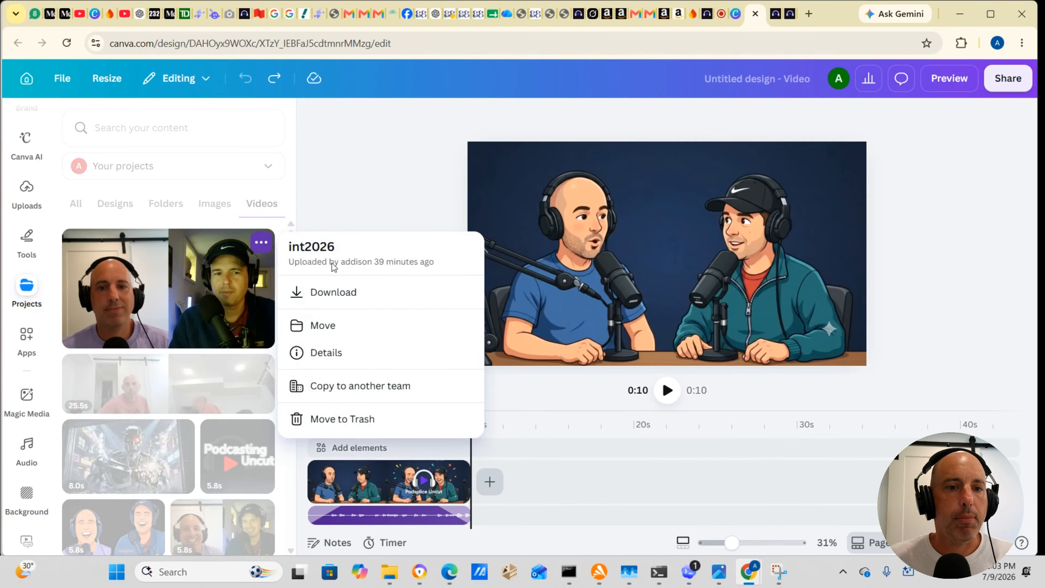
pyautogui.click(195, 280)
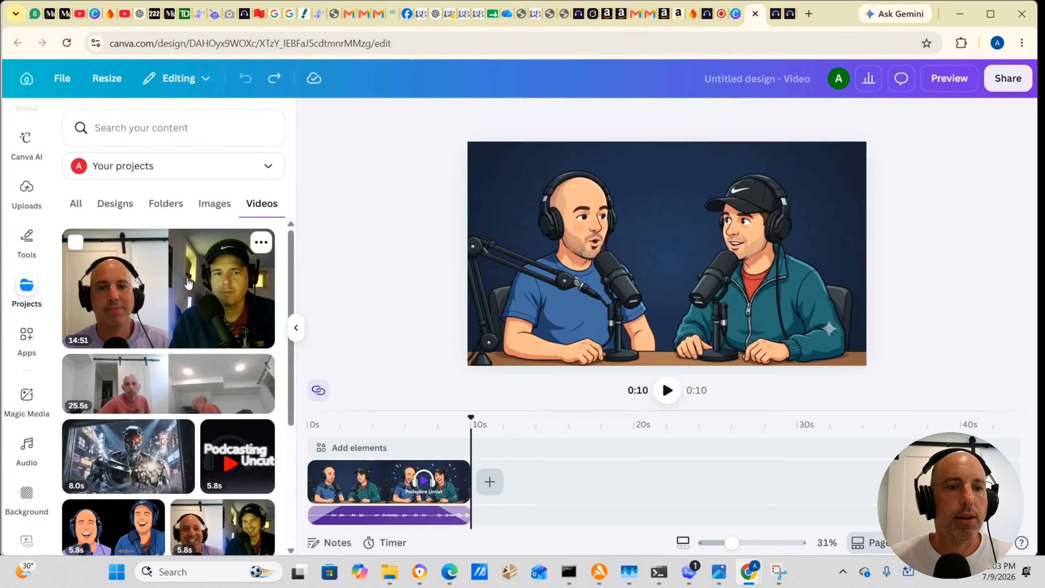
pyautogui.click(195, 280)
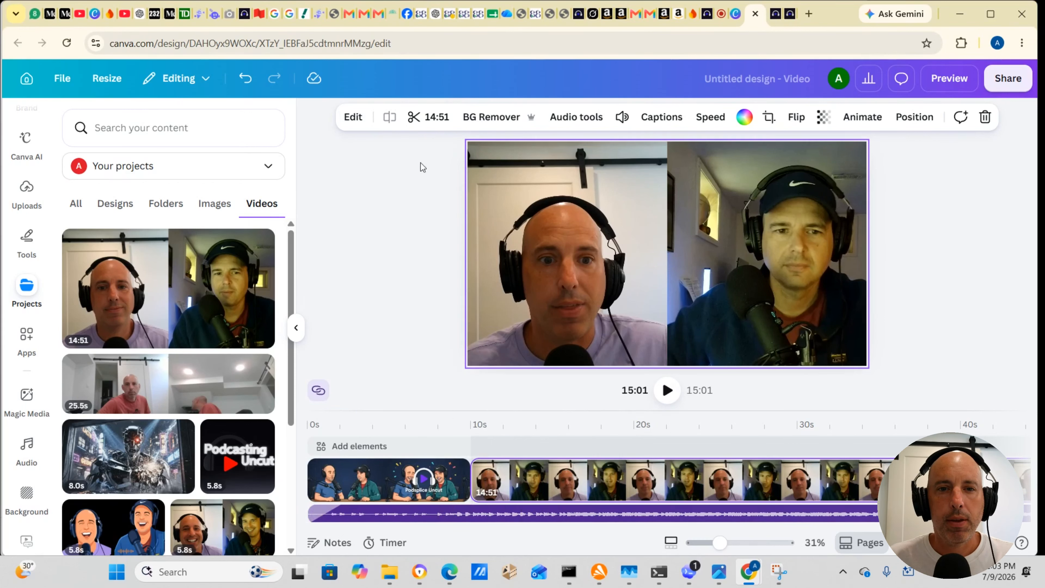
# Step: Undo the last addition and place the 14:51 interview video on the timeline directly after the intro clip
pyautogui.click(245, 79)
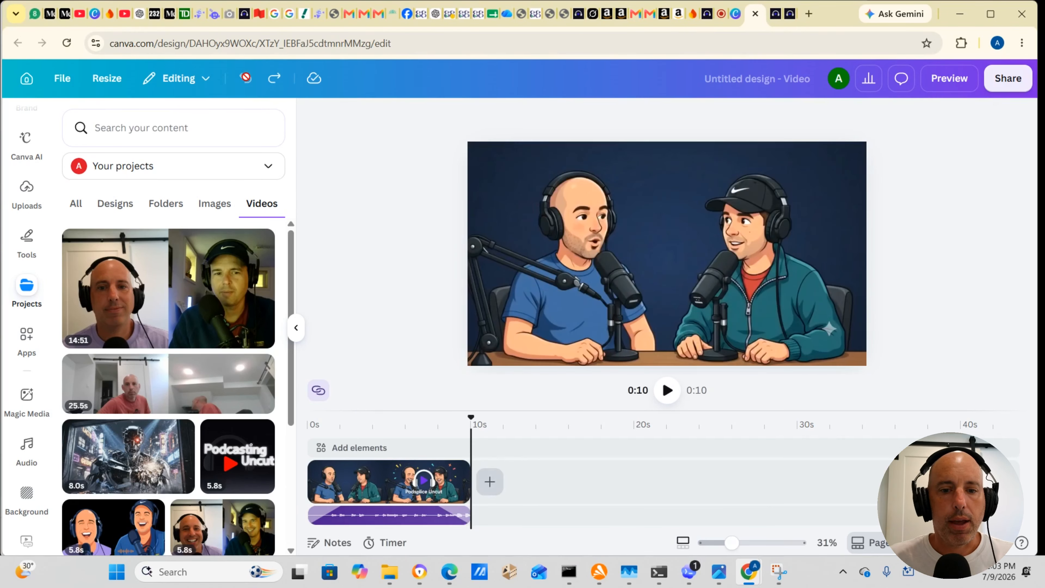
pyautogui.moveTo(173, 284); pyautogui.dragTo(610, 462)
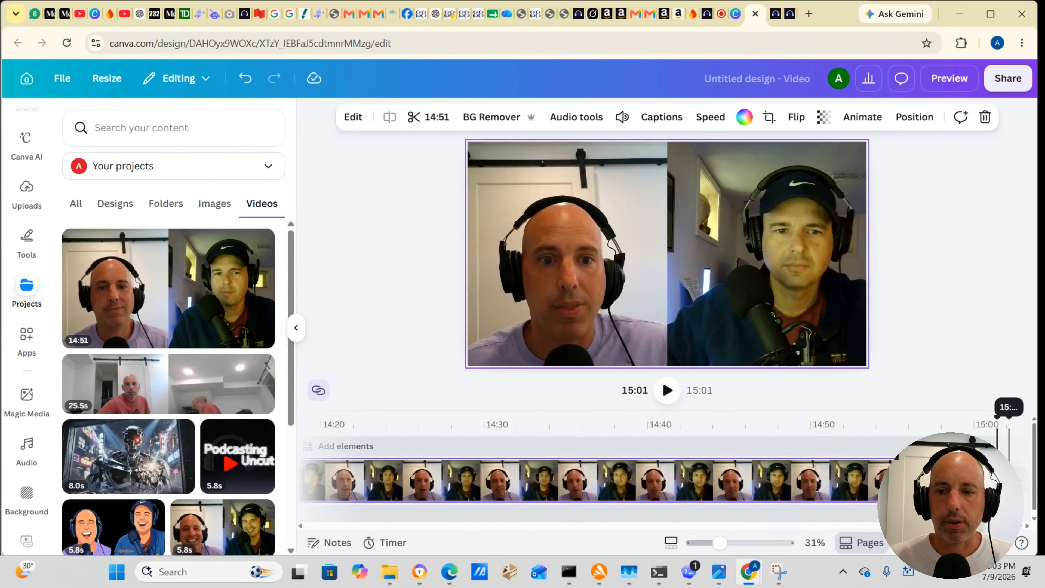
# Step: Trim the end of the Happy and Fun music track so it lasts about 15.6 s, overlapping the start of the interview
pyautogui.moveTo(1004, 525); pyautogui.dragTo(291, 525)
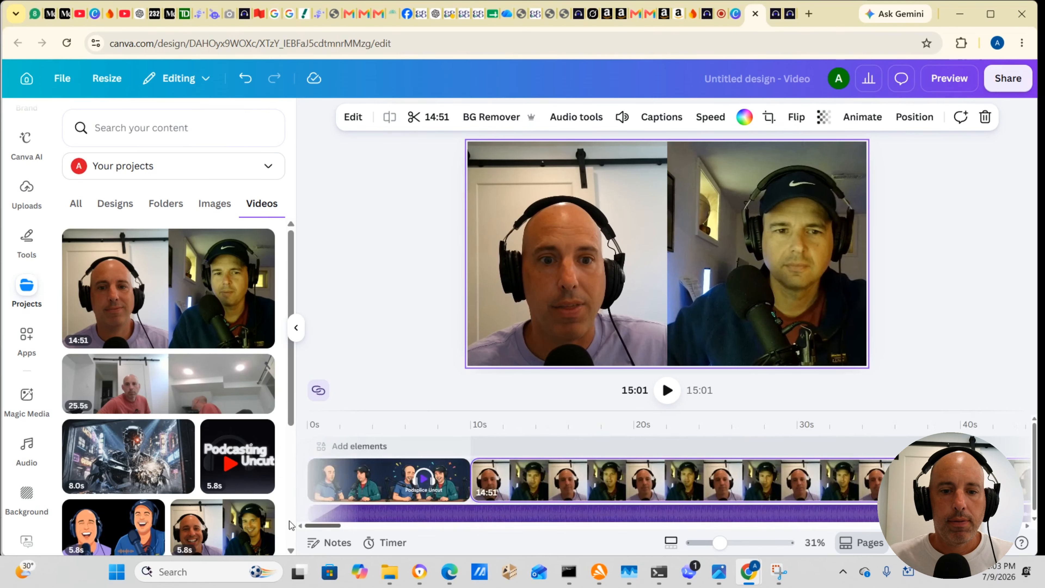
pyautogui.click(401, 514)
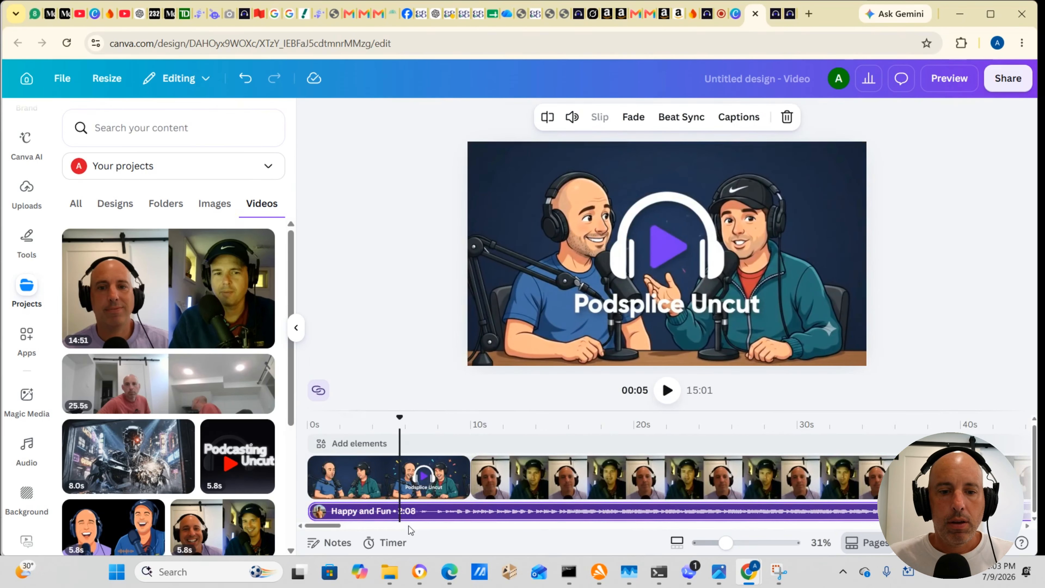
pyautogui.moveTo(329, 526); pyautogui.dragTo(412, 537)
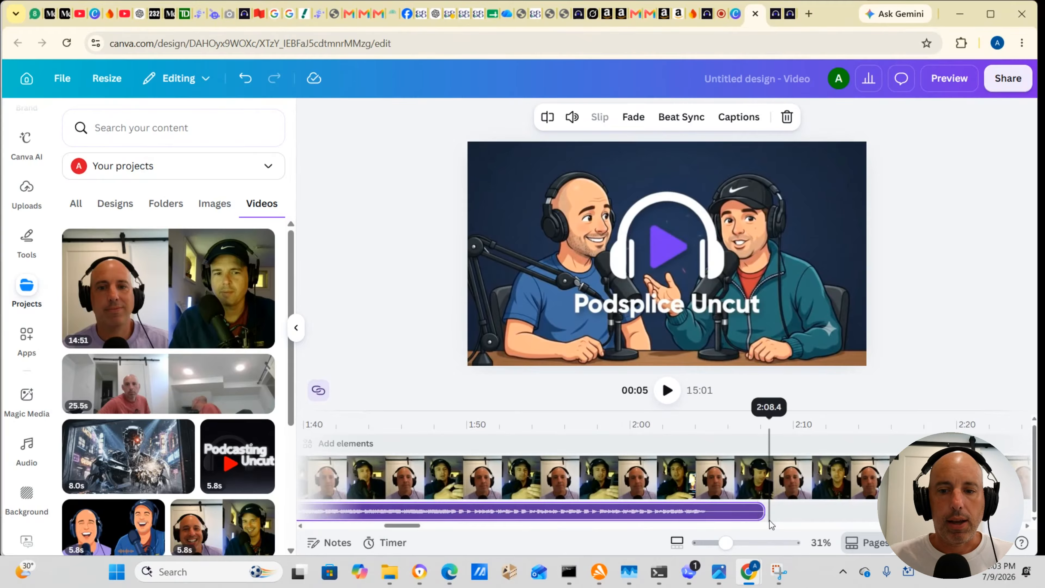
pyautogui.moveTo(764, 512); pyautogui.dragTo(537, 511)
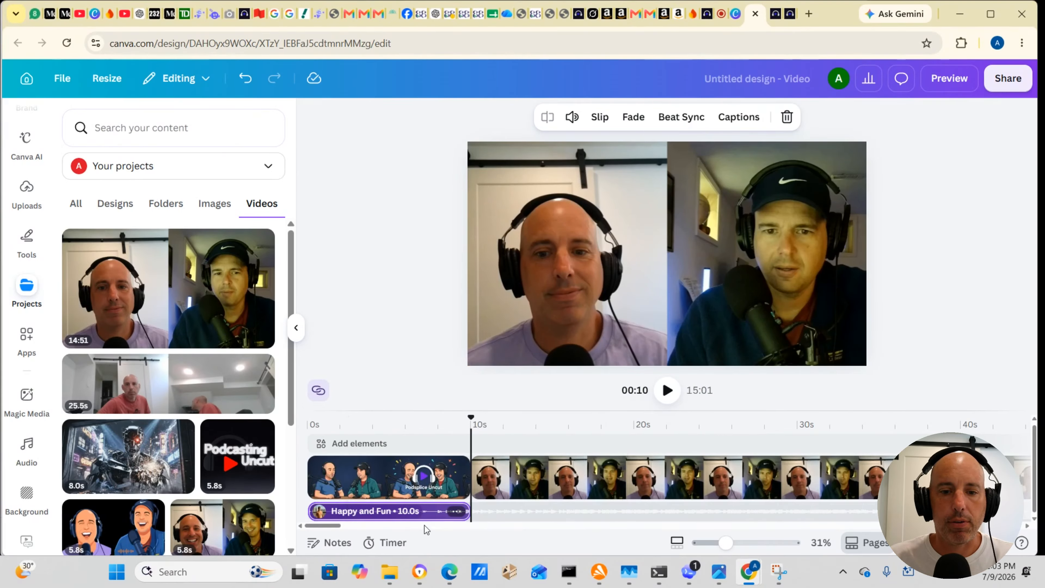
pyautogui.moveTo(469, 513); pyautogui.dragTo(561, 506)
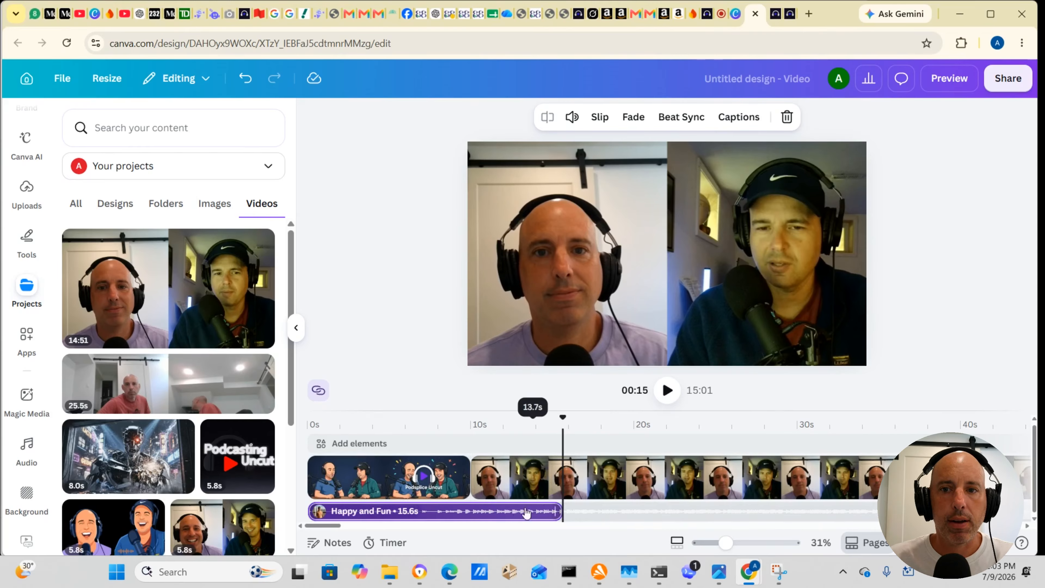
# Step: Set the music track's fade out to 5.0 s
pyautogui.click(637, 120)
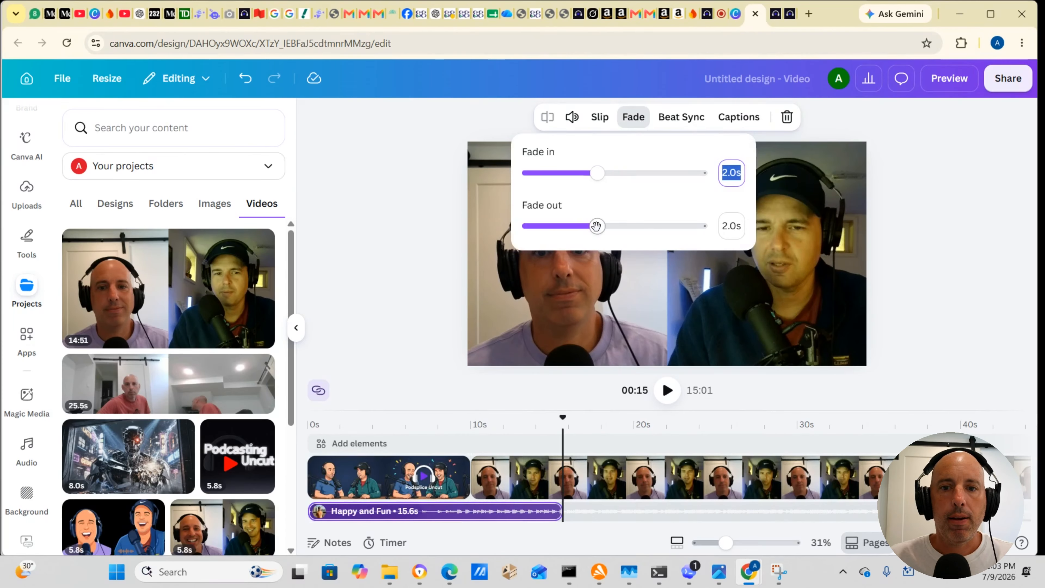
pyautogui.moveTo(597, 226); pyautogui.dragTo(703, 230)
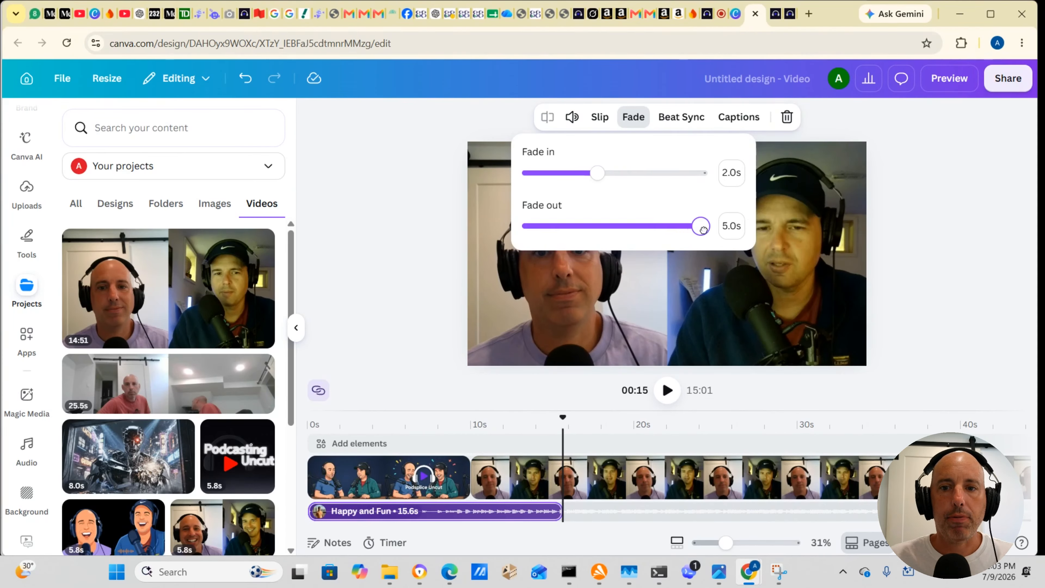
pyautogui.click(417, 305)
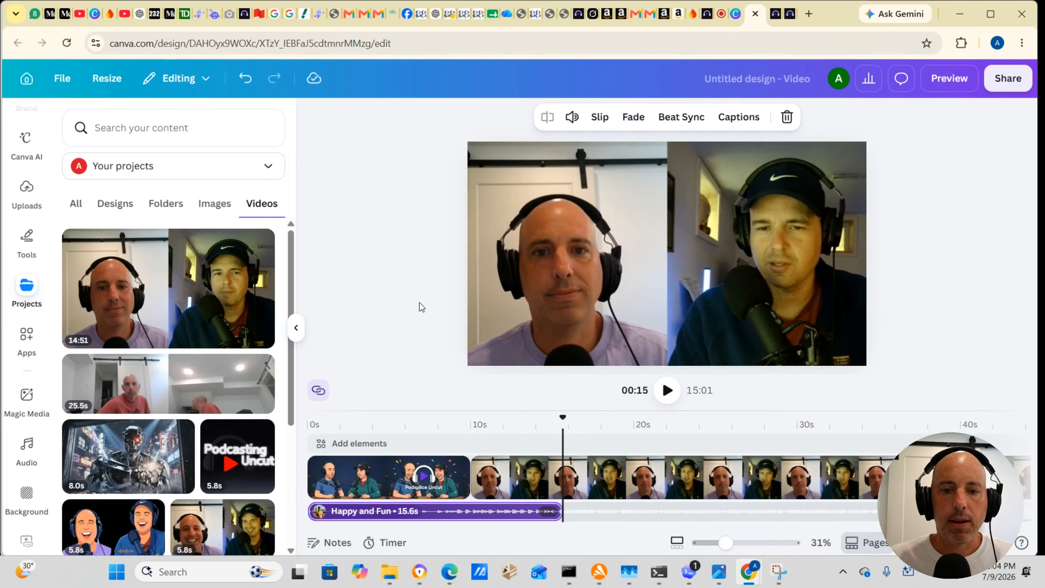
# Step: Play the video from shortly before the intro's end through the music fade-out into the interview
pyautogui.moveTo(563, 417); pyautogui.dragTo(441, 417)
pyautogui.click(668, 391)
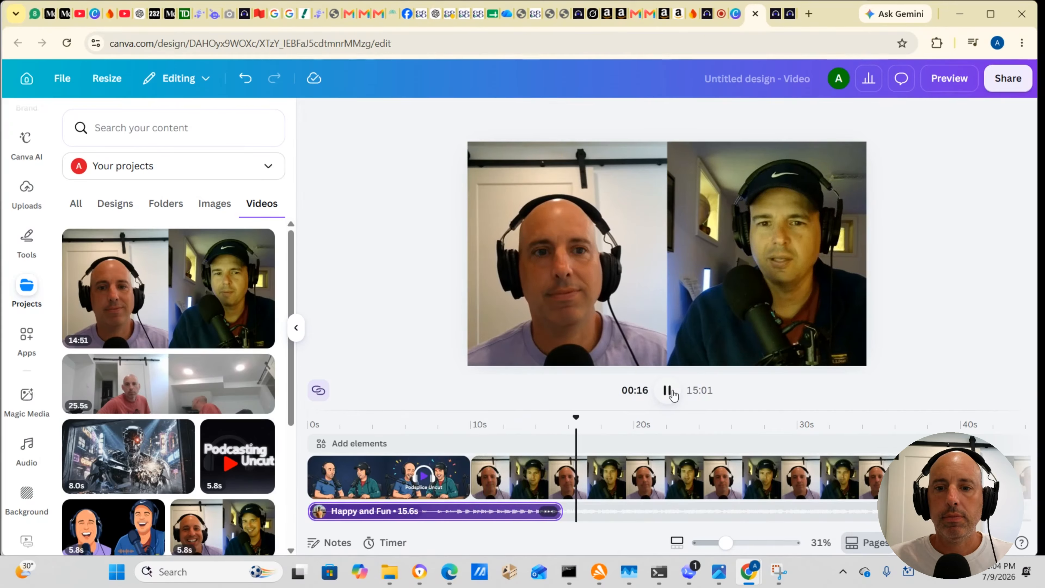
pyautogui.click(668, 391)
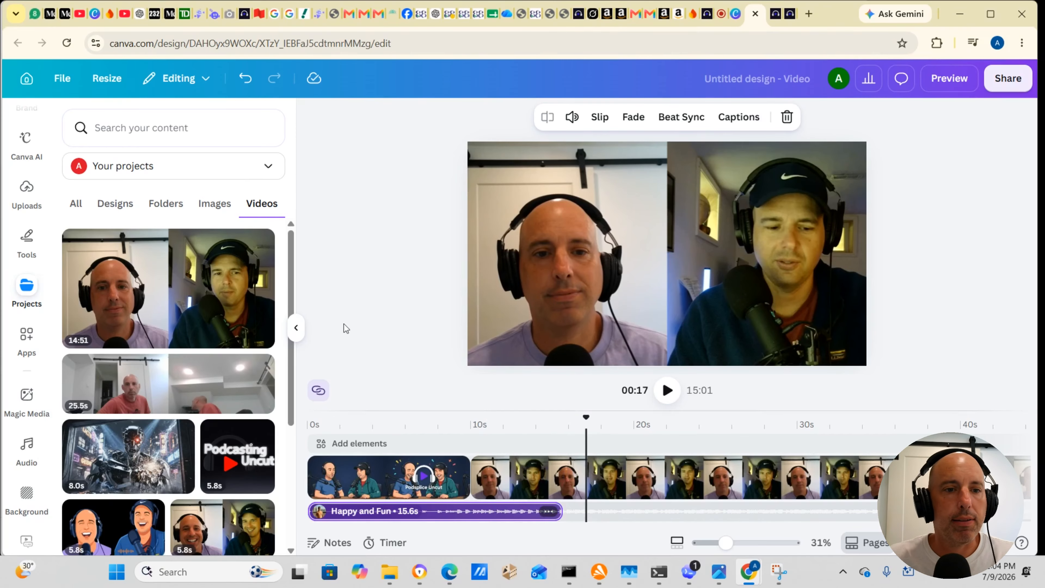
# Step: Search the graphics for lower thirds, add the dark blue and yellow banner, and position it low over the bald speaker
pyautogui.click(25, 291)
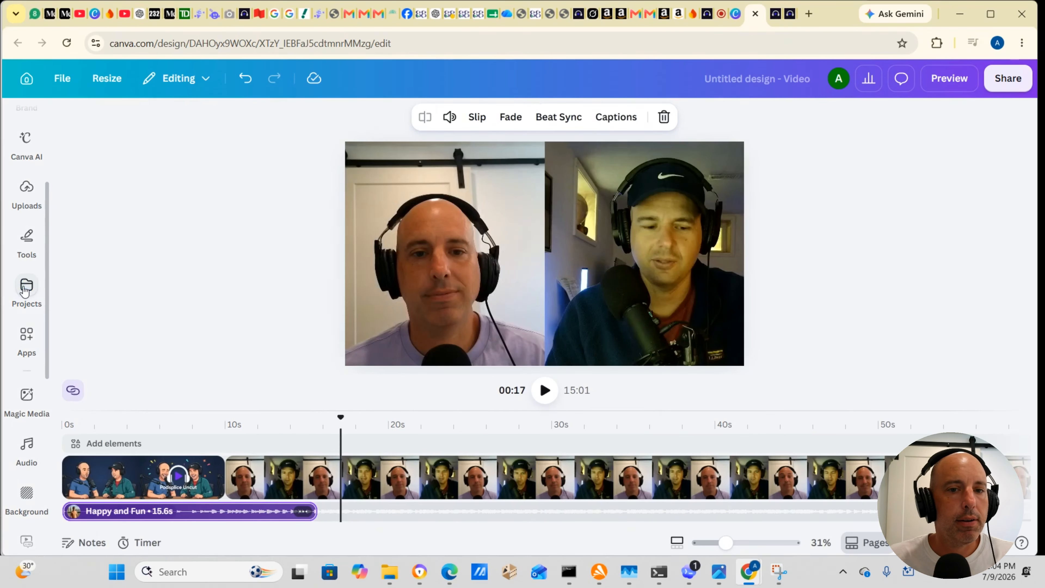
pyautogui.click(25, 292)
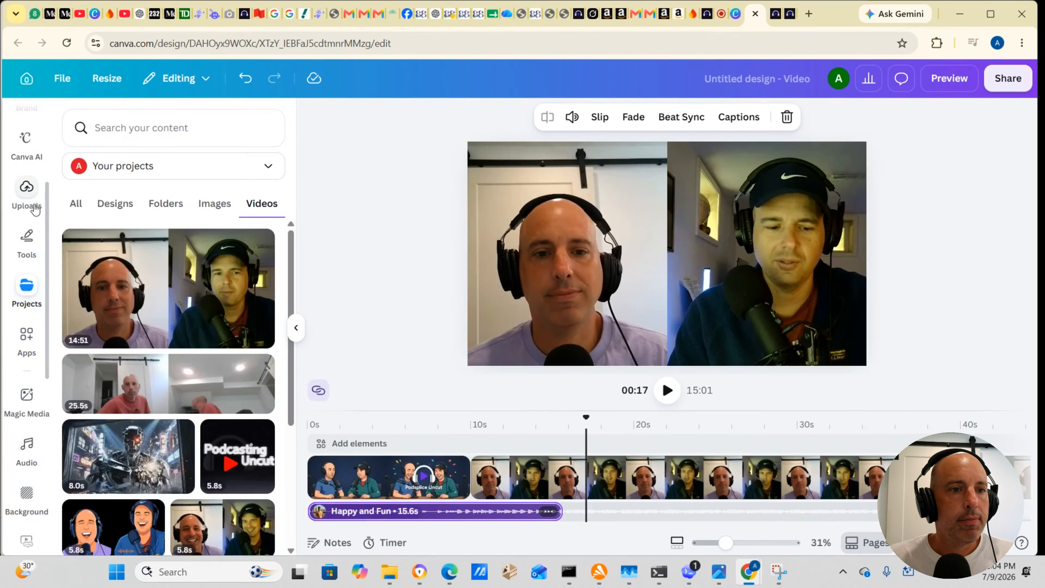
pyautogui.click(27, 242)
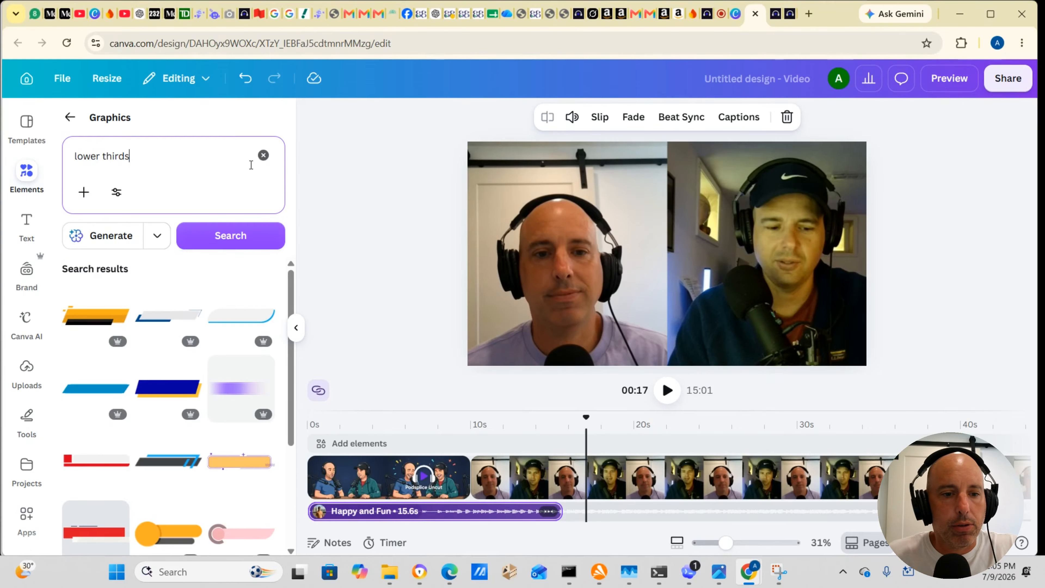
pyautogui.click(159, 389)
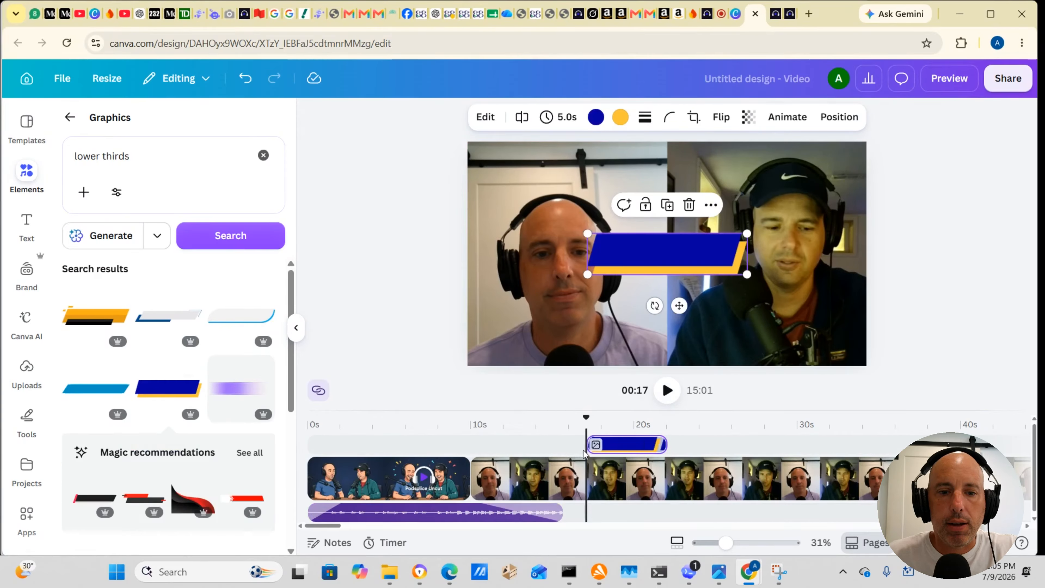
pyautogui.moveTo(641, 252); pyautogui.dragTo(537, 330)
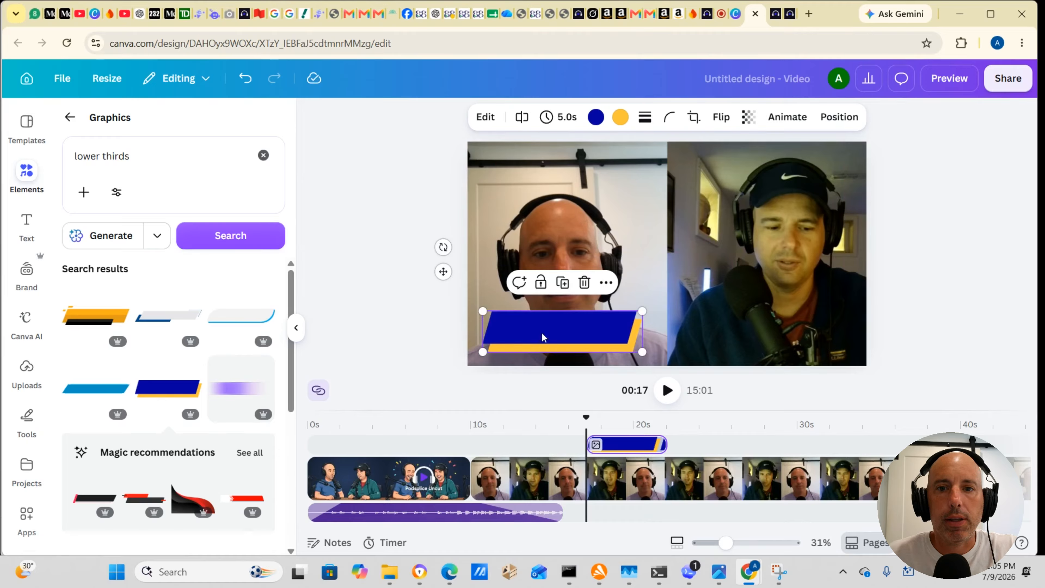
# Step: Recolor the lower-third banner's dark blue area to light blue from the default solid colors
pyautogui.click(597, 119)
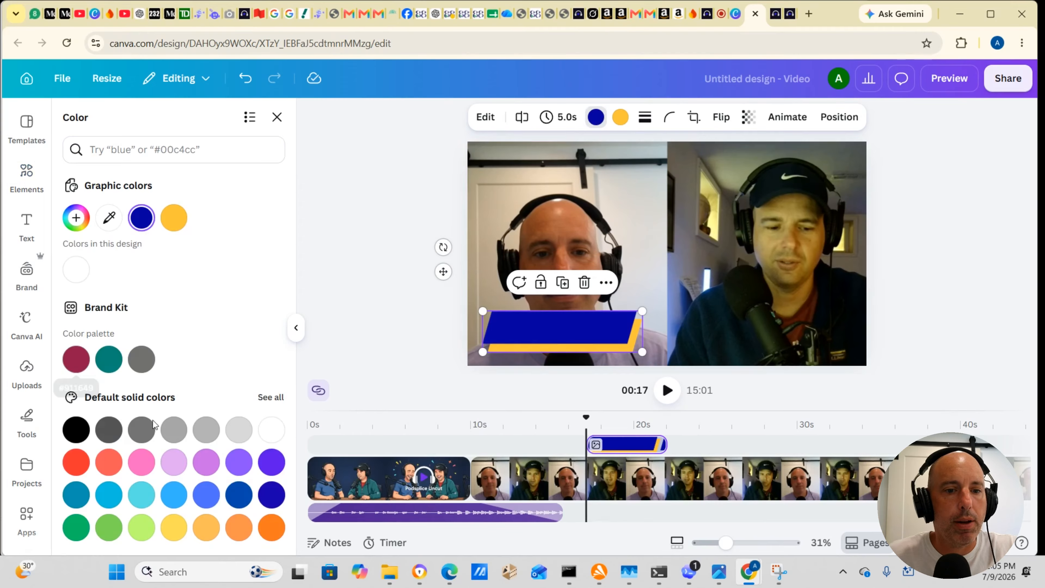
pyautogui.click(173, 496)
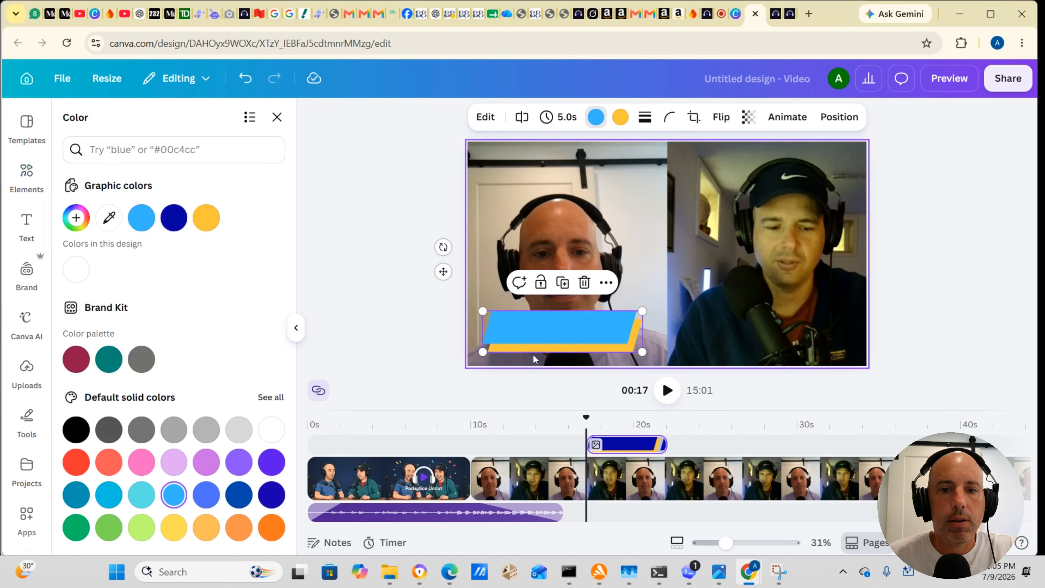
# Step: Recolor the lower-third banner's yellow accent to black from the default solid colors
pyautogui.click(621, 119)
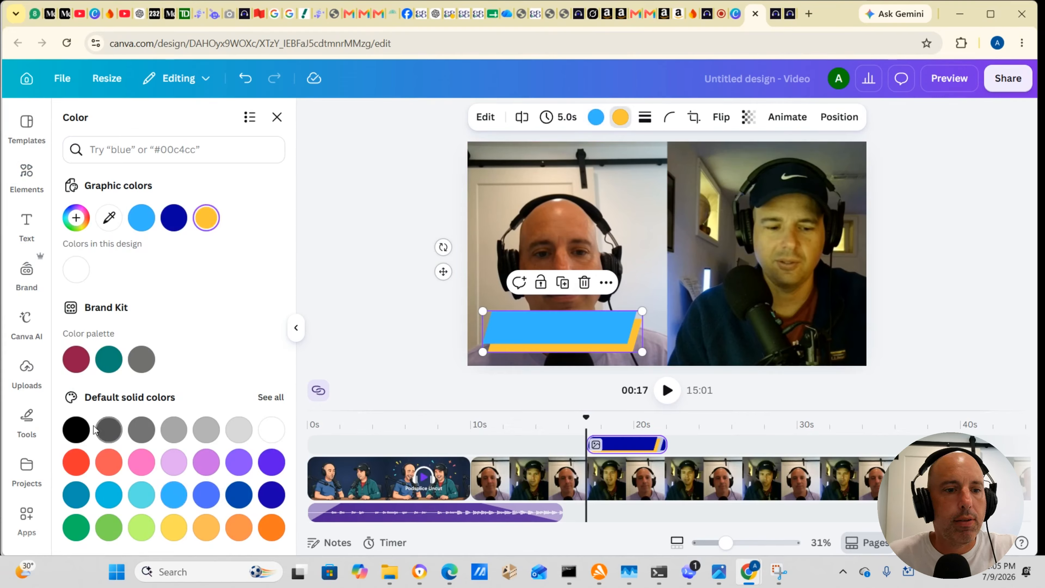
pyautogui.click(76, 429)
pyautogui.click(342, 268)
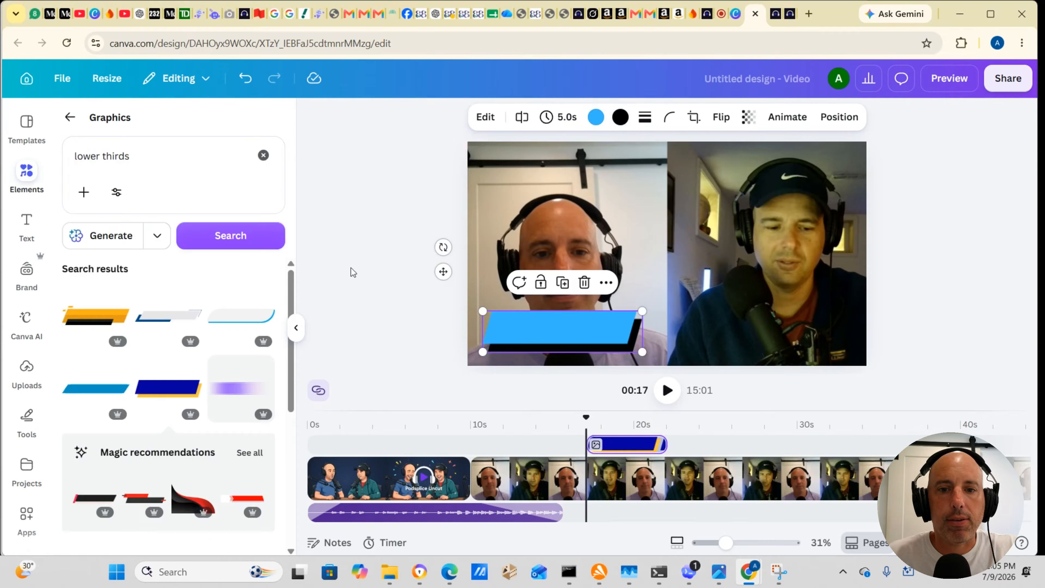
pyautogui.click(395, 284)
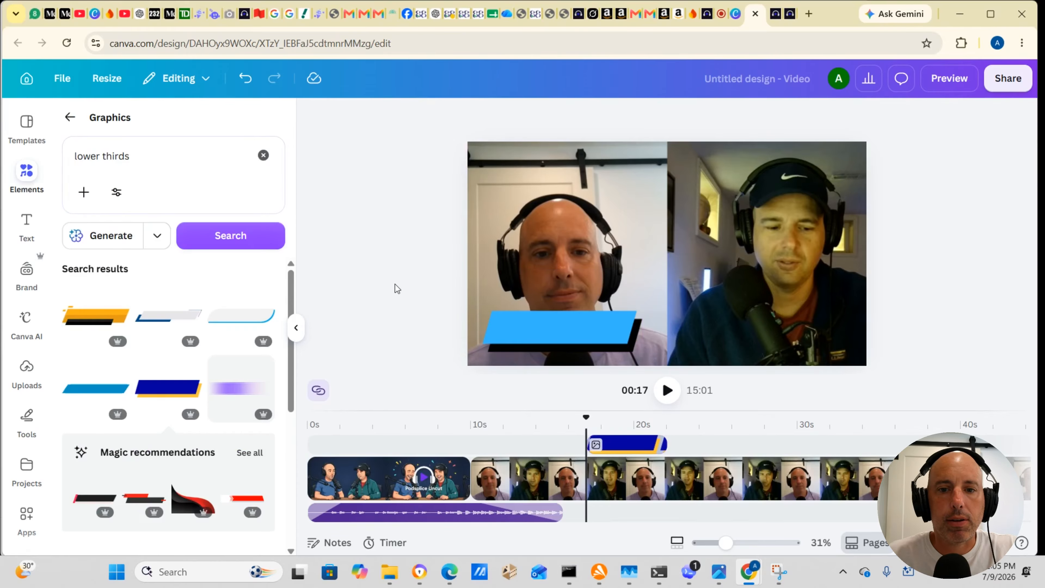
pyautogui.click(535, 332)
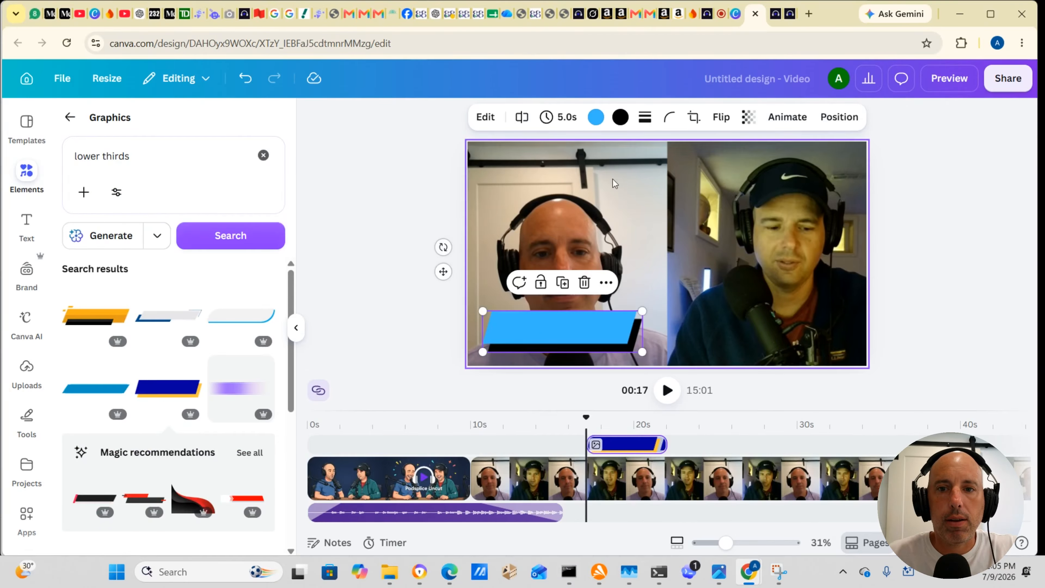
pyautogui.click(394, 260)
# Step: Add a heading text to the video and set its font to Open Sans
pyautogui.click(26, 224)
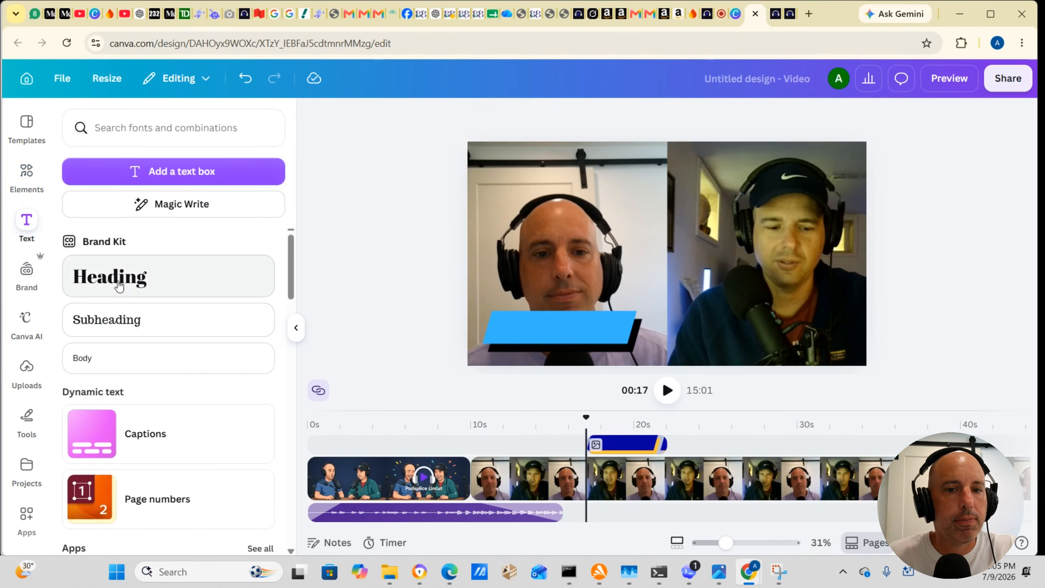
pyautogui.click(112, 276)
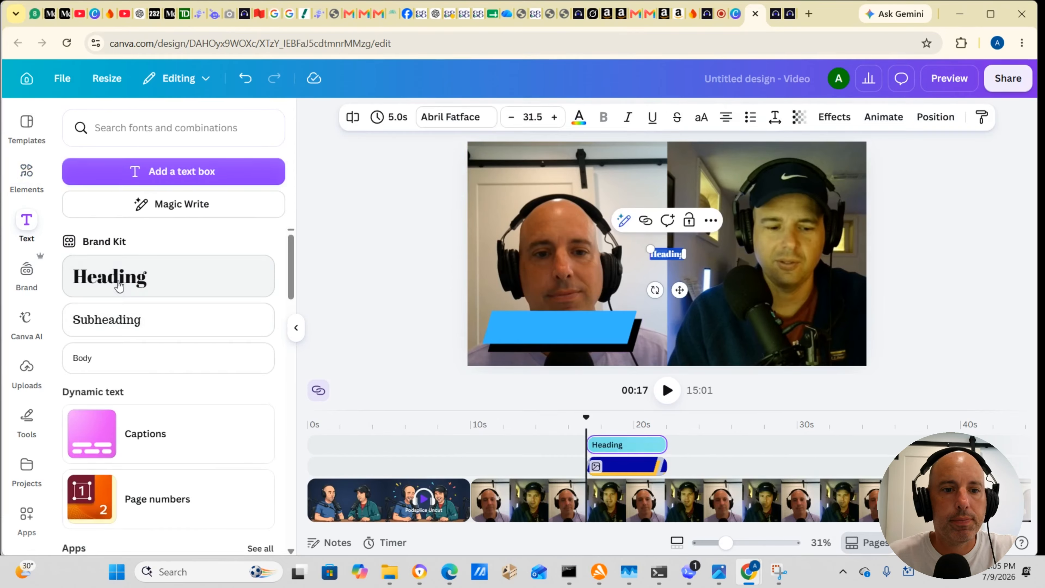
pyautogui.click(473, 120)
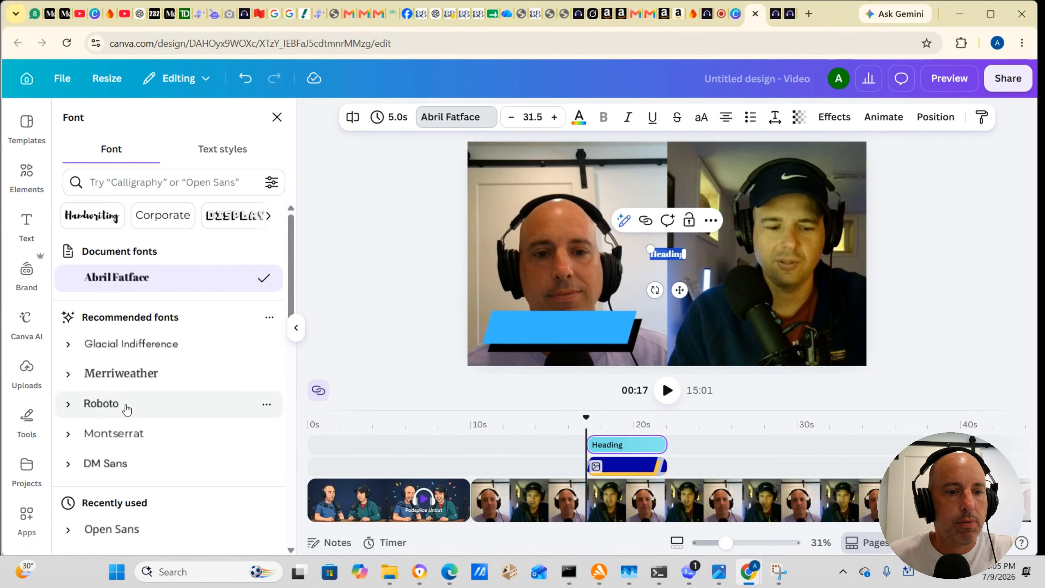
pyautogui.scroll(-2, 125, 407)
pyautogui.click(111, 461)
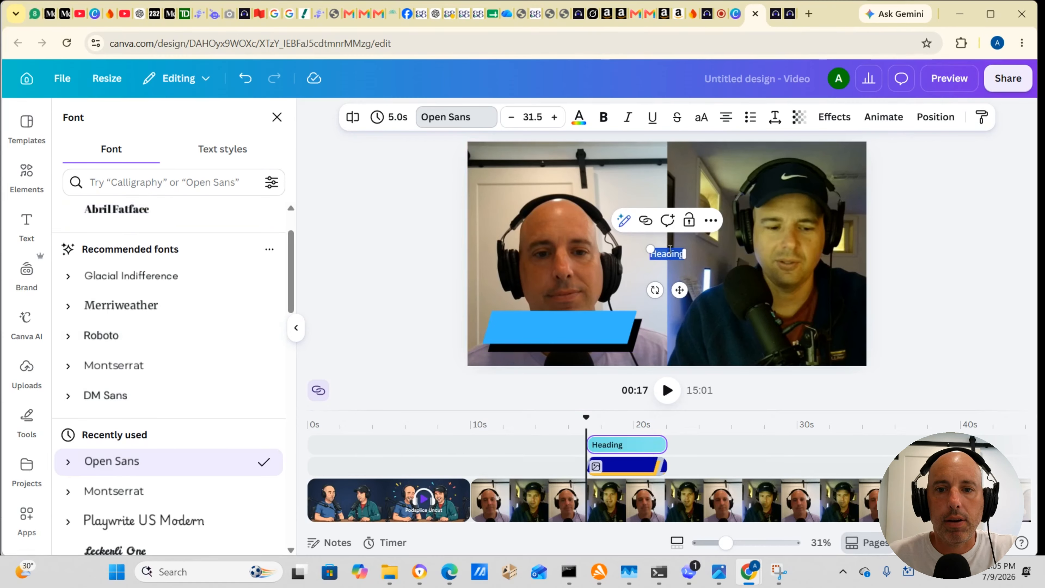
# Step: Place the heading on the light blue banner, make it bold and set its size to 43.5
pyautogui.moveTo(672, 246); pyautogui.dragTo(534, 317)
pyautogui.click(603, 119)
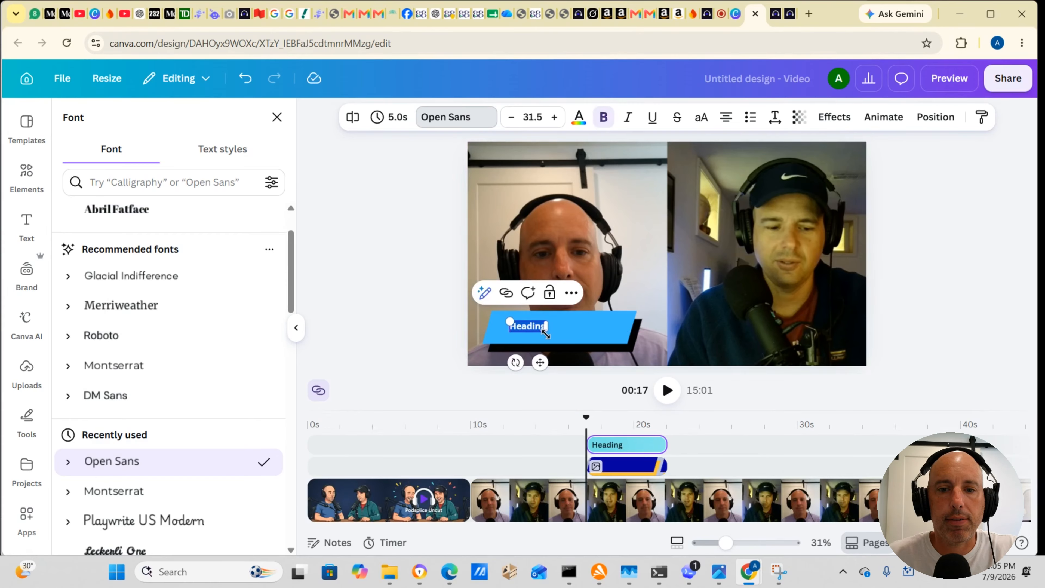
pyautogui.click(555, 117)
pyautogui.click(554, 117)
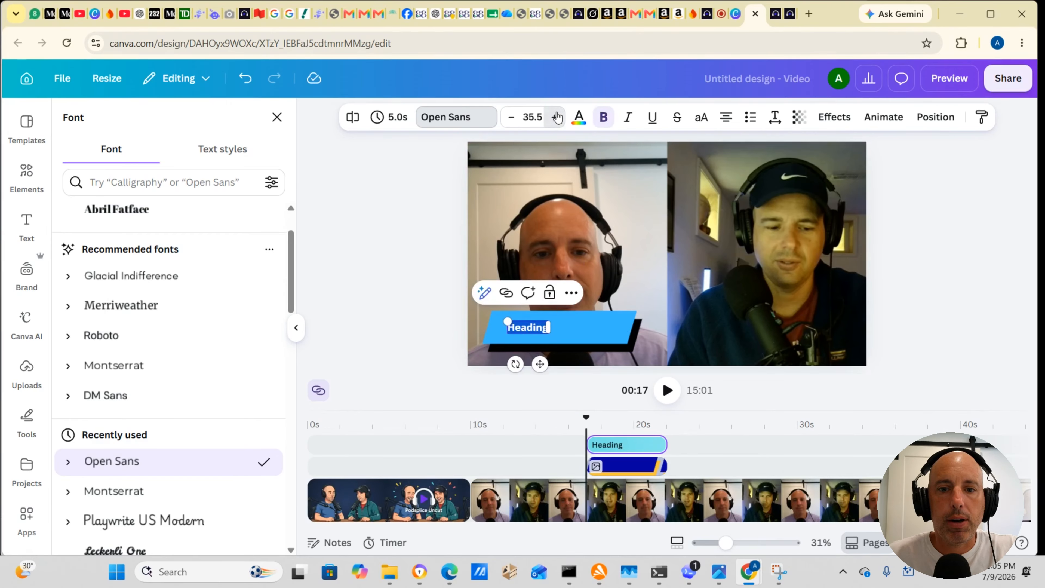
pyautogui.click(556, 118)
pyautogui.click(556, 118)
pyautogui.click(557, 118)
pyautogui.click(556, 118)
pyautogui.click(557, 118)
pyautogui.click(557, 118)
pyautogui.click(557, 118)
pyautogui.click(557, 119)
pyautogui.click(557, 118)
pyautogui.click(557, 118)
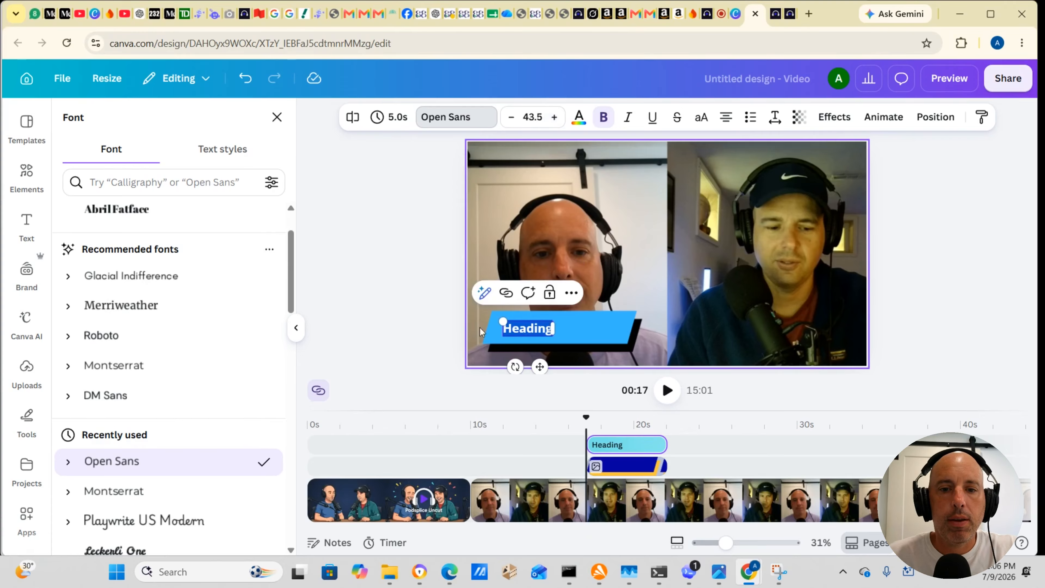
# Step: Replace the heading text on the banner with the bald speaker's first name
pyautogui.moveTo(505, 328); pyautogui.dragTo(553, 330)
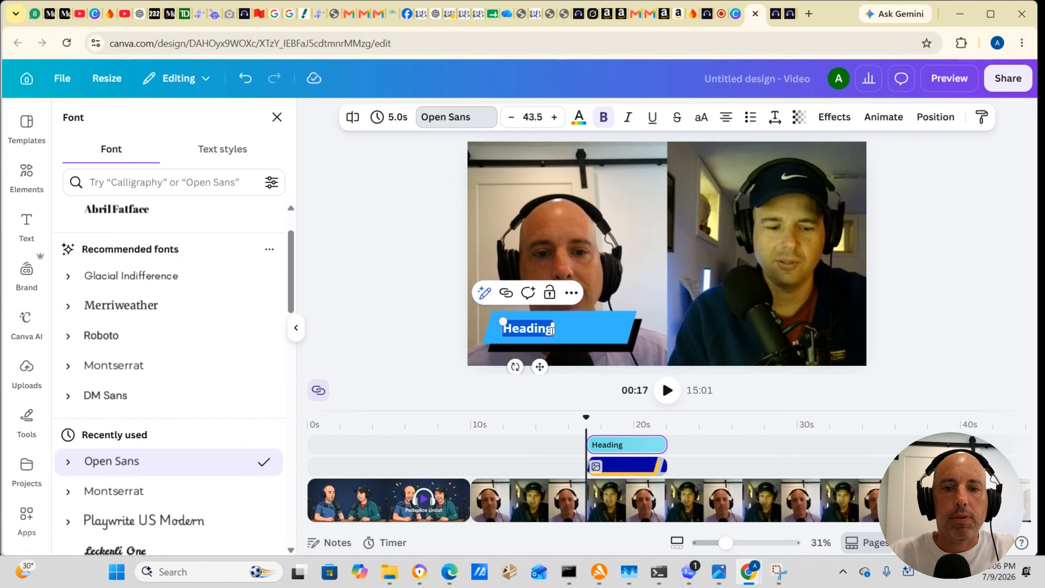
pyautogui.write('H')
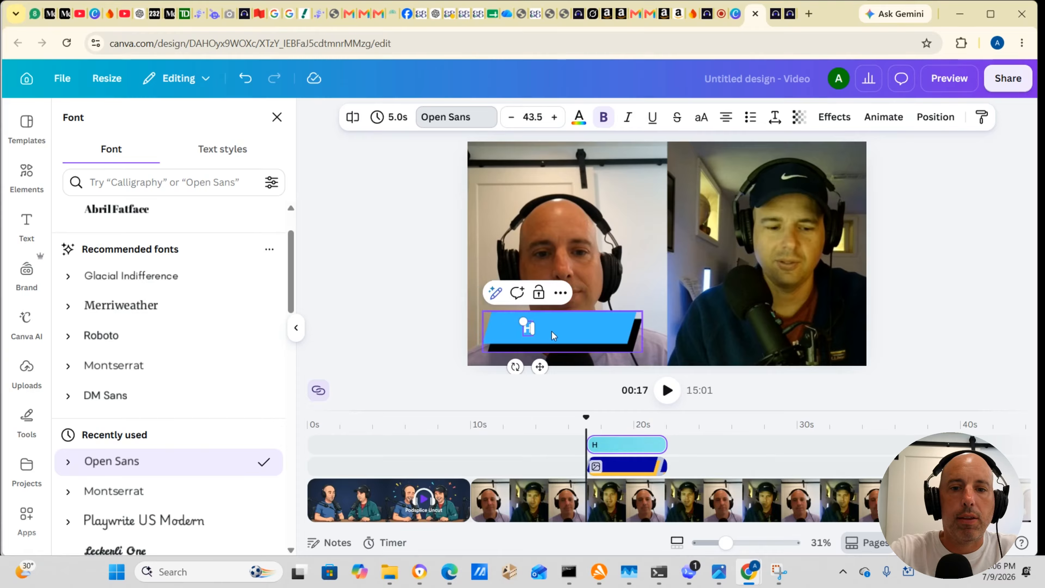
pyautogui.write('ost')
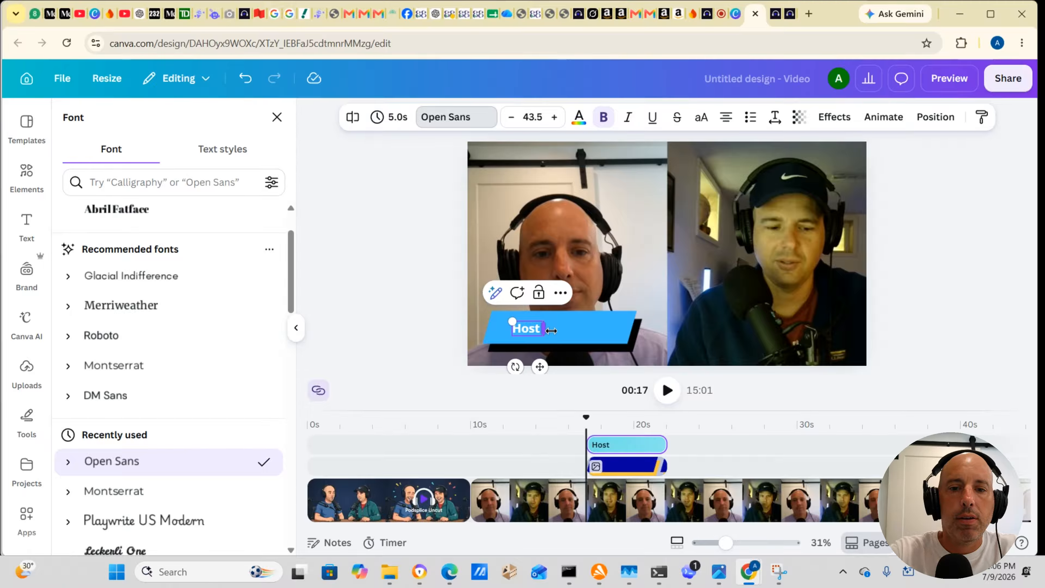
pyautogui.press('BackSpace')
pyautogui.press('BackSpace')
pyautogui.press('BackSpace')
pyautogui.press('BackSpace')
pyautogui.write('Addi')
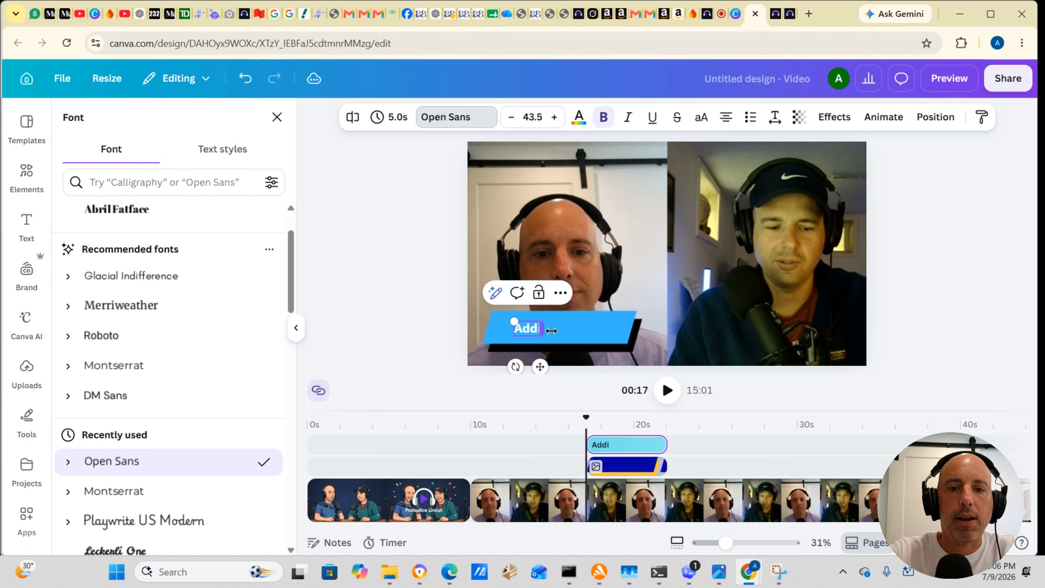
pyautogui.write('son')
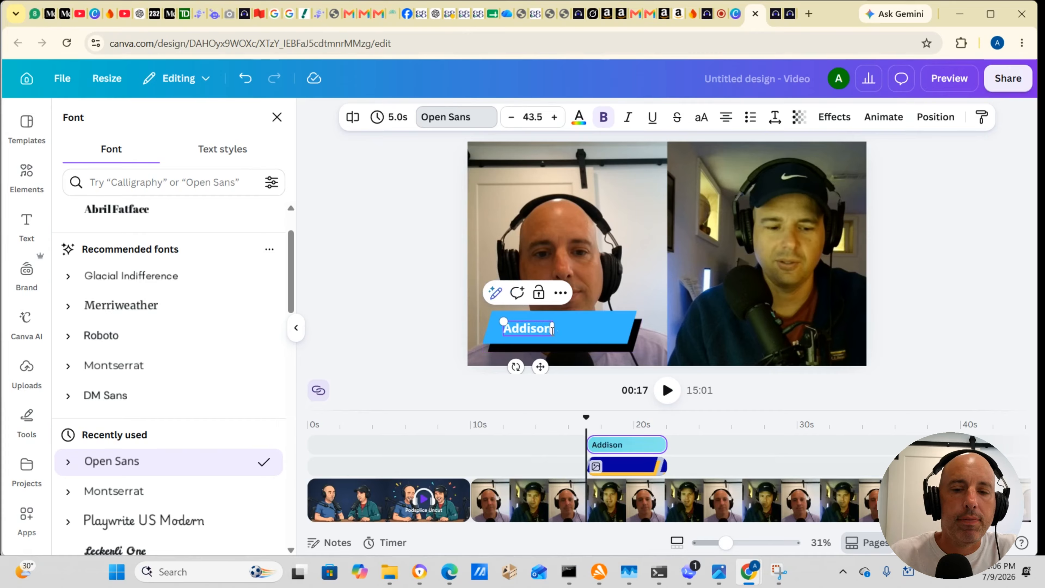
pyautogui.click(427, 284)
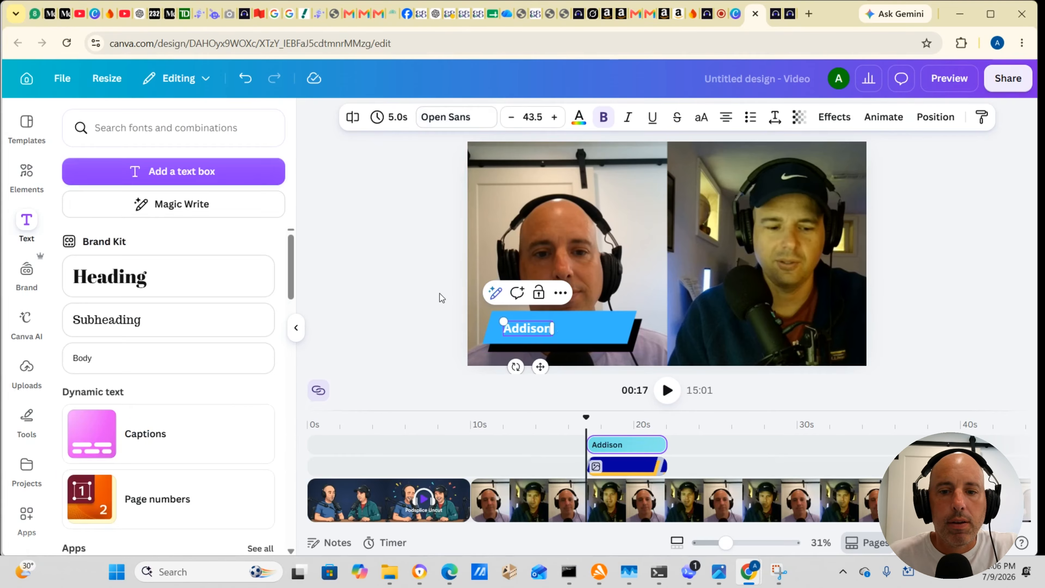
pyautogui.click(415, 326)
# Step: Duplicate the banner together with its name text
pyautogui.click(629, 467)
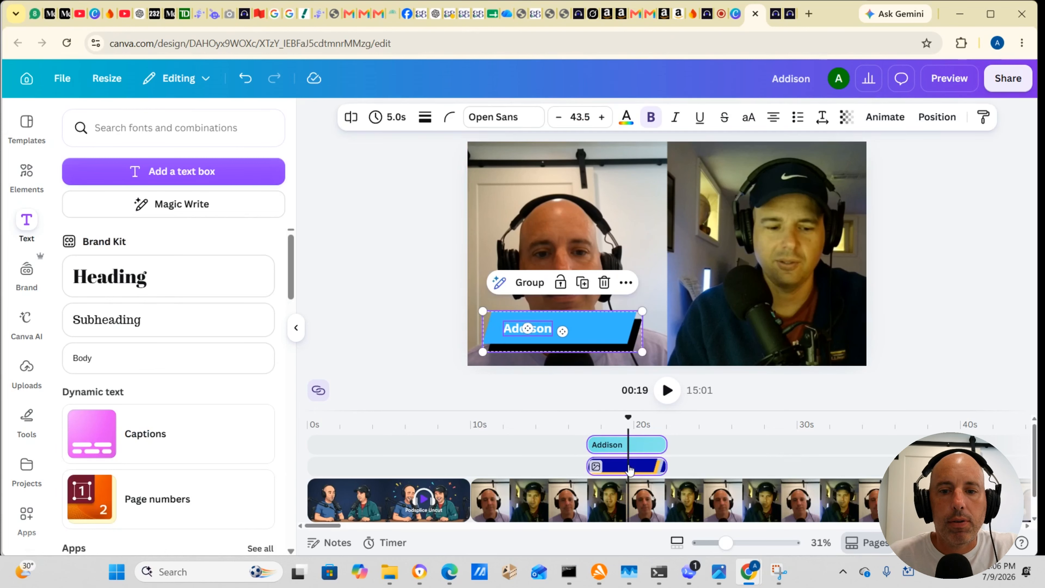
pyautogui.rightClick(629, 469)
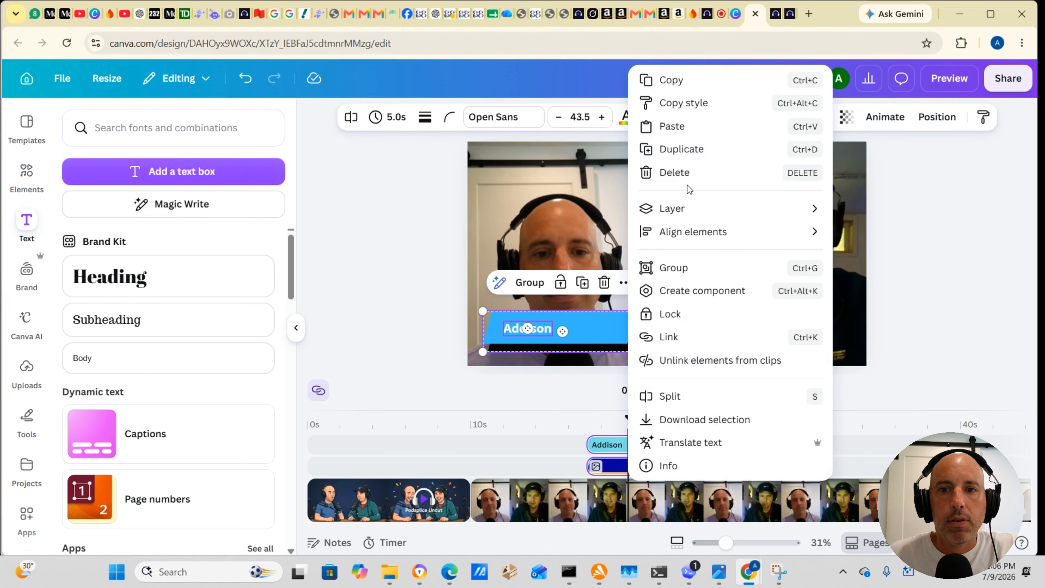
pyautogui.click(687, 152)
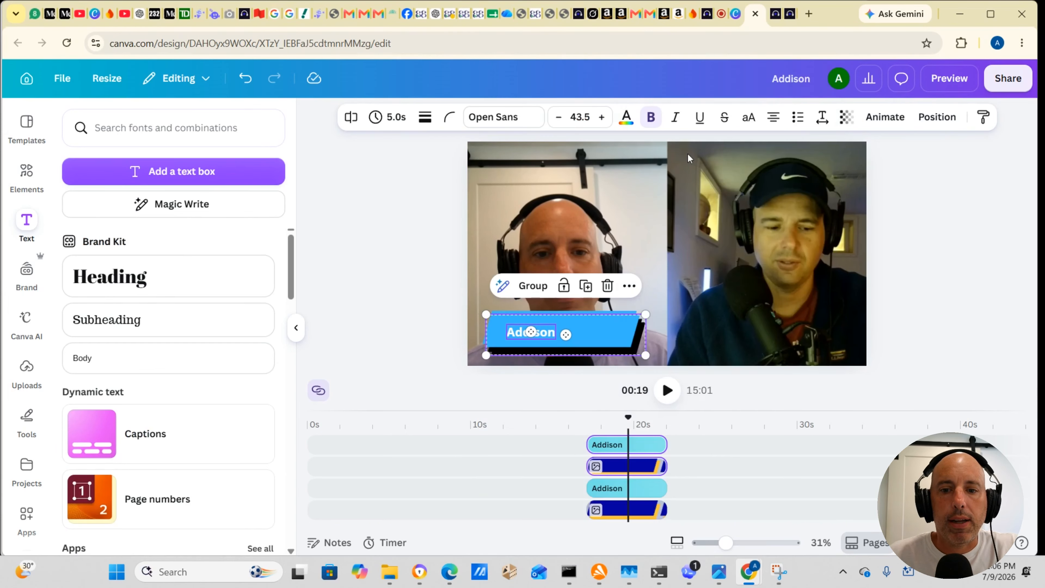
pyautogui.click(639, 489)
pyautogui.keyDown('shift'); pyautogui.click(631, 509); pyautogui.keyUp('shift')
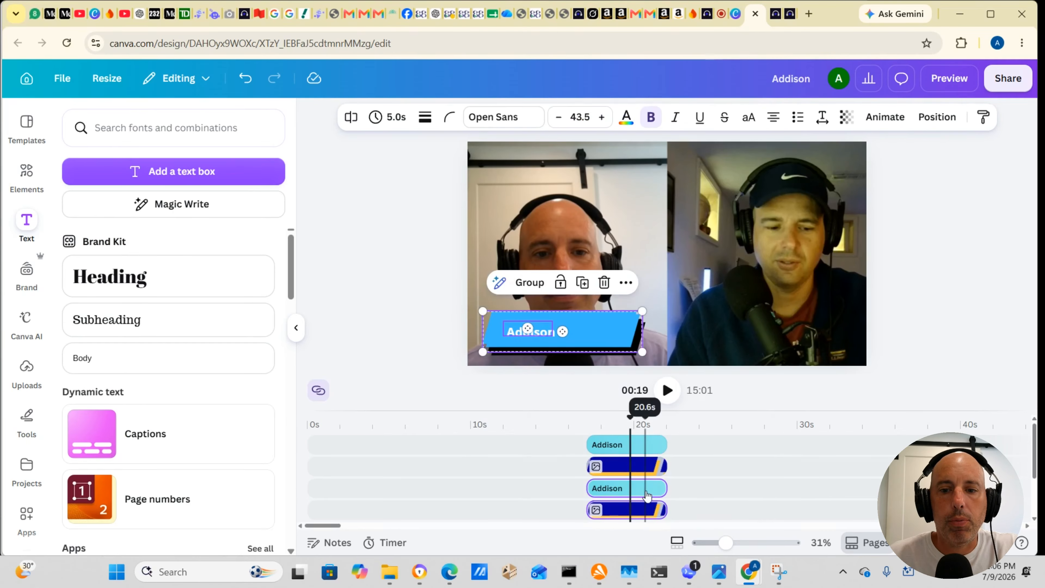
pyautogui.moveTo(646, 496); pyautogui.dragTo(761, 452)
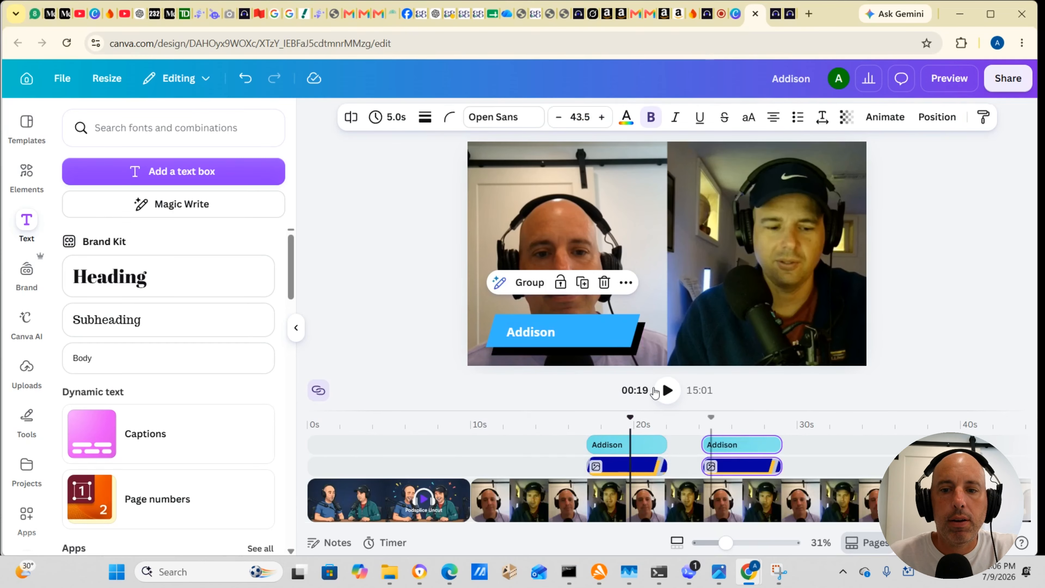
pyautogui.moveTo(634, 344); pyautogui.dragTo(636, 343)
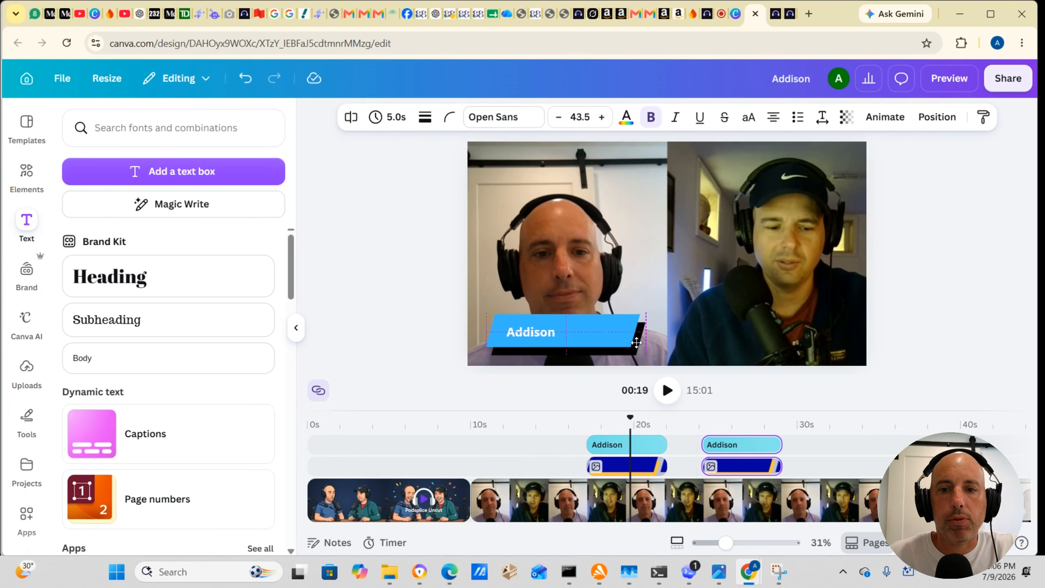
pyautogui.moveTo(769, 344); pyautogui.dragTo(769, 344)
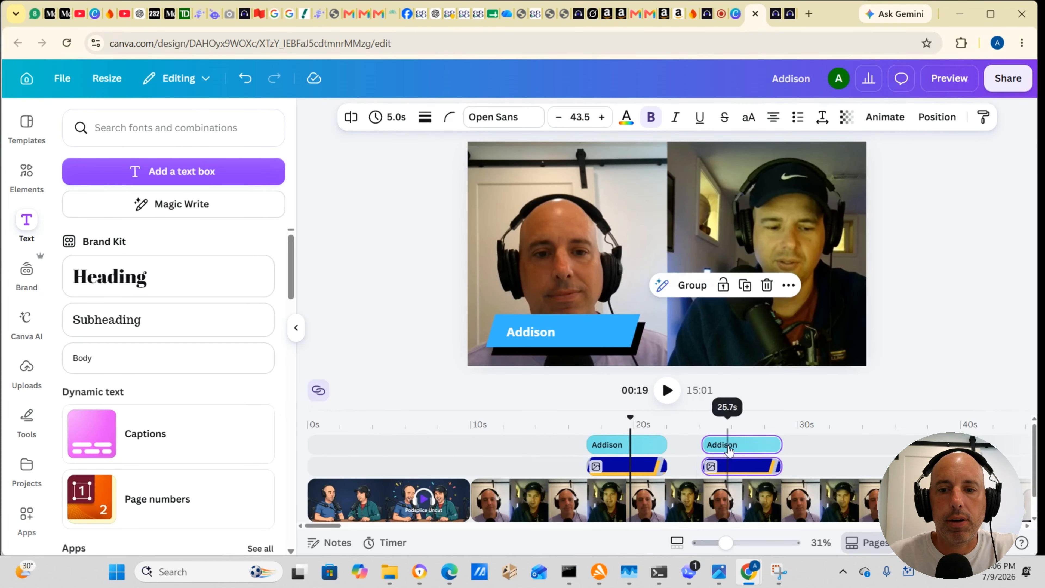
pyautogui.hotkey('ctrl', 'z')
pyautogui.hotkey('ctrl', 'z')
pyautogui.hotkey('ctrl', 'z')
pyautogui.hotkey('ctrl', 'z')
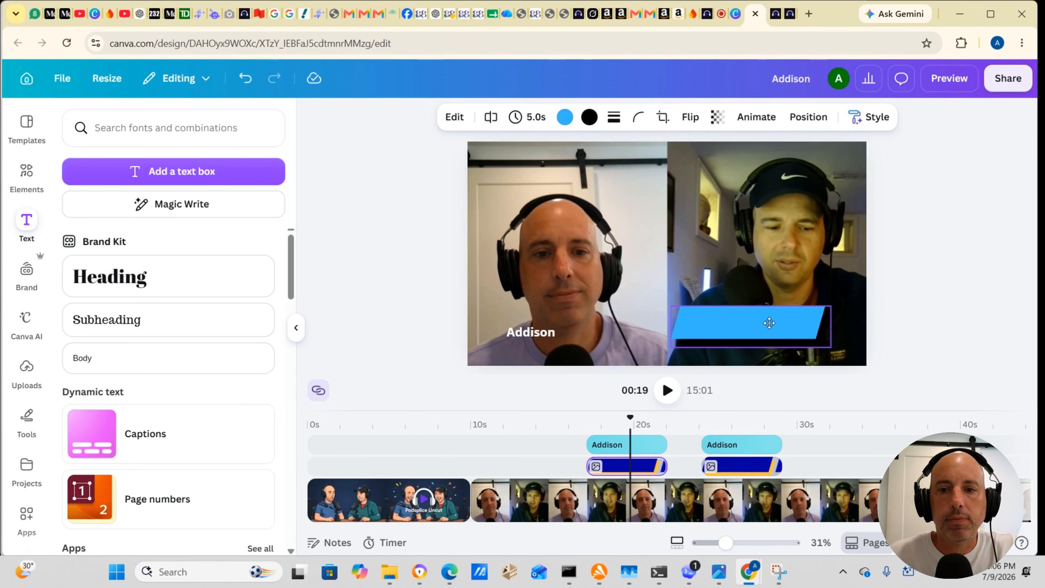
# Step: Position the copied banner and name low over the speaker in the cap and replace the copied text with his first name
pyautogui.moveTo(597, 343); pyautogui.dragTo(805, 347)
pyautogui.click(933, 339)
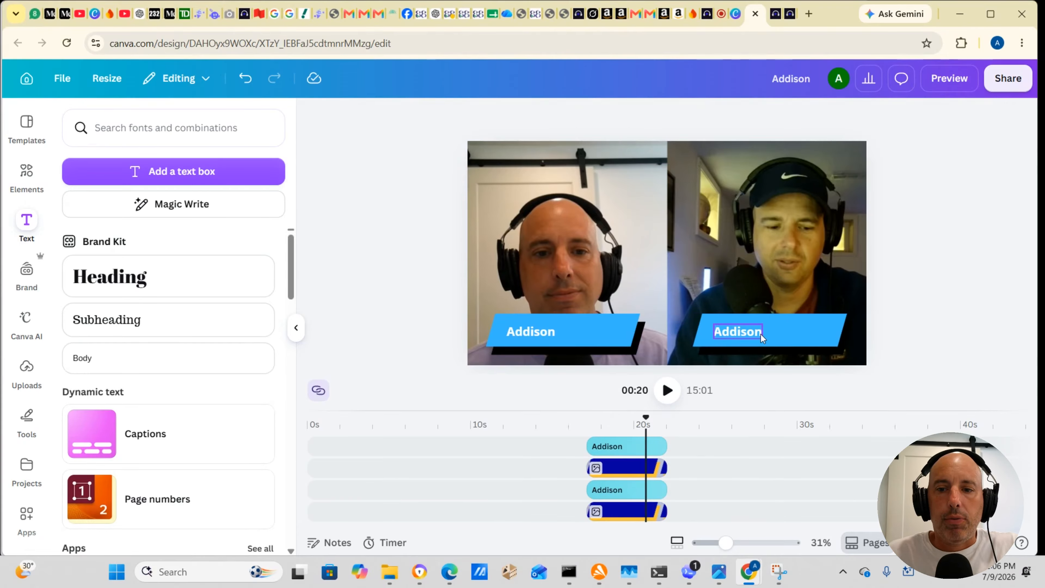
pyautogui.click(747, 335)
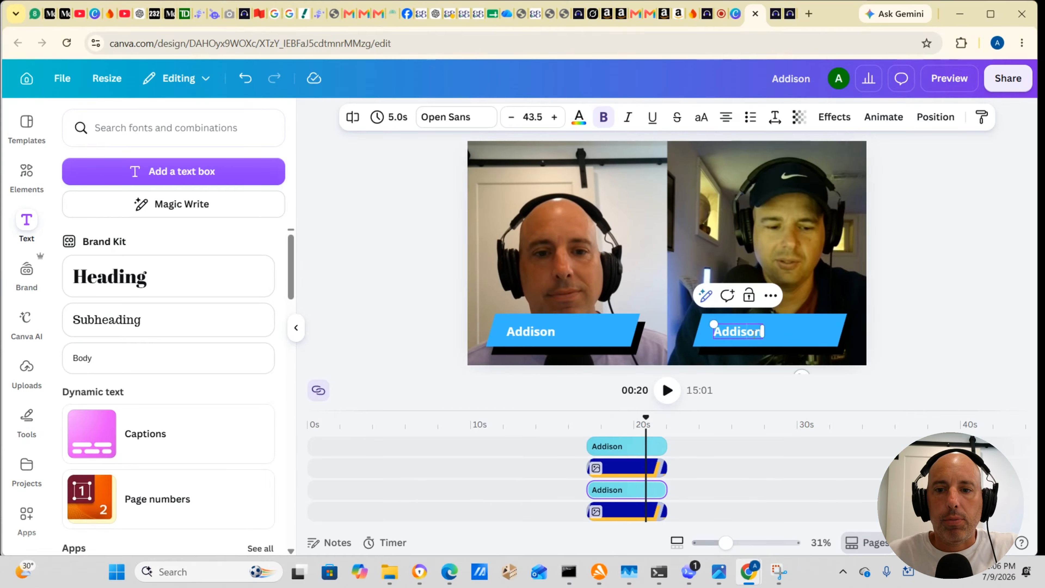
pyautogui.moveTo(762, 332)
pyautogui.mouseDown()
pyautogui.moveTo(744, 334)
pyautogui.moveTo(767, 333)
pyautogui.mouseUp()
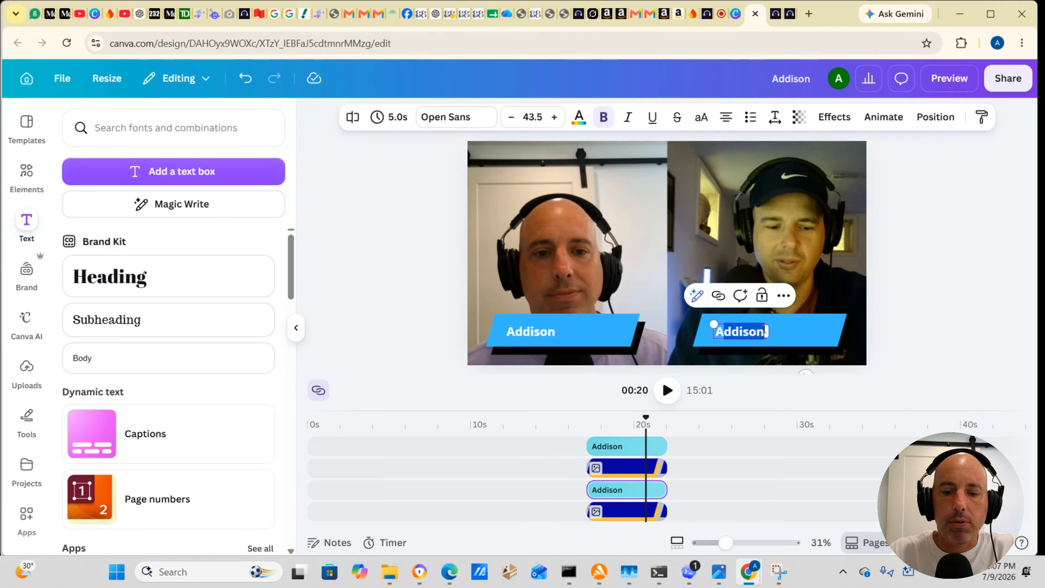
pyautogui.write('Andrew')
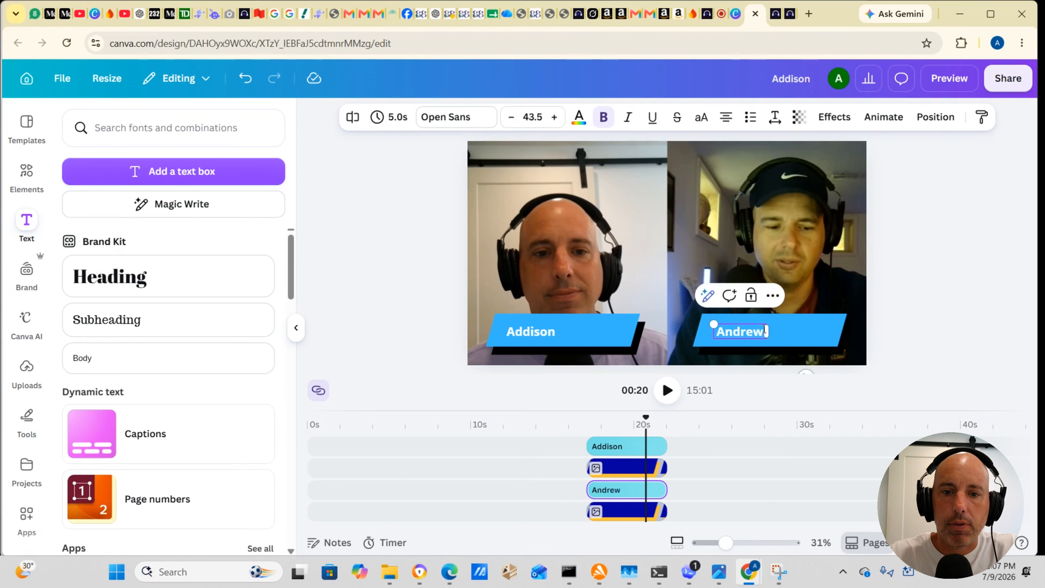
pyautogui.click(940, 316)
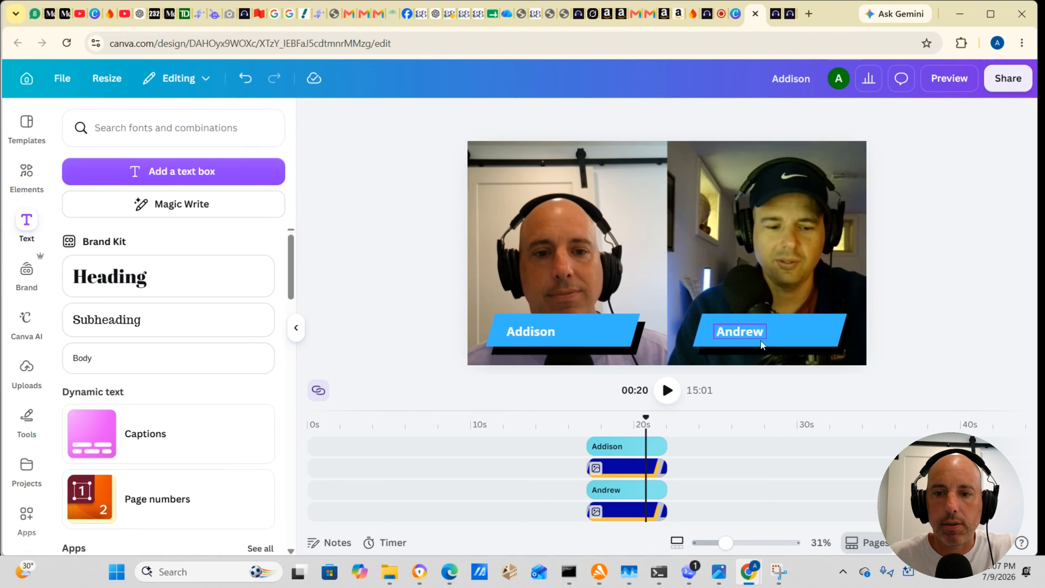
# Step: Play the video from about 12 s until both name banners have appeared and disappeared
pyautogui.scroll(-2, 584, 473)
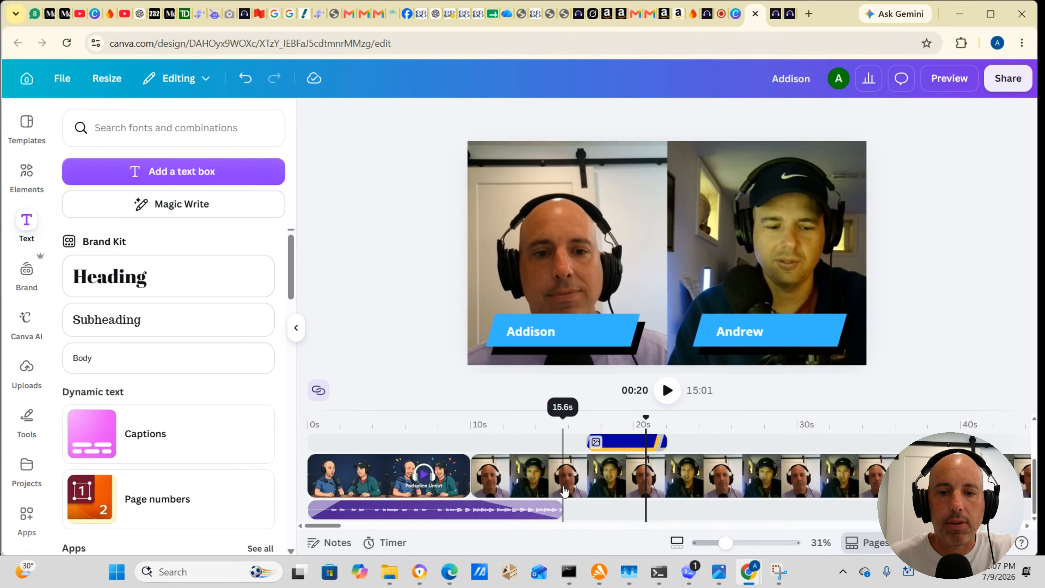
pyautogui.scroll(-2, 597, 469)
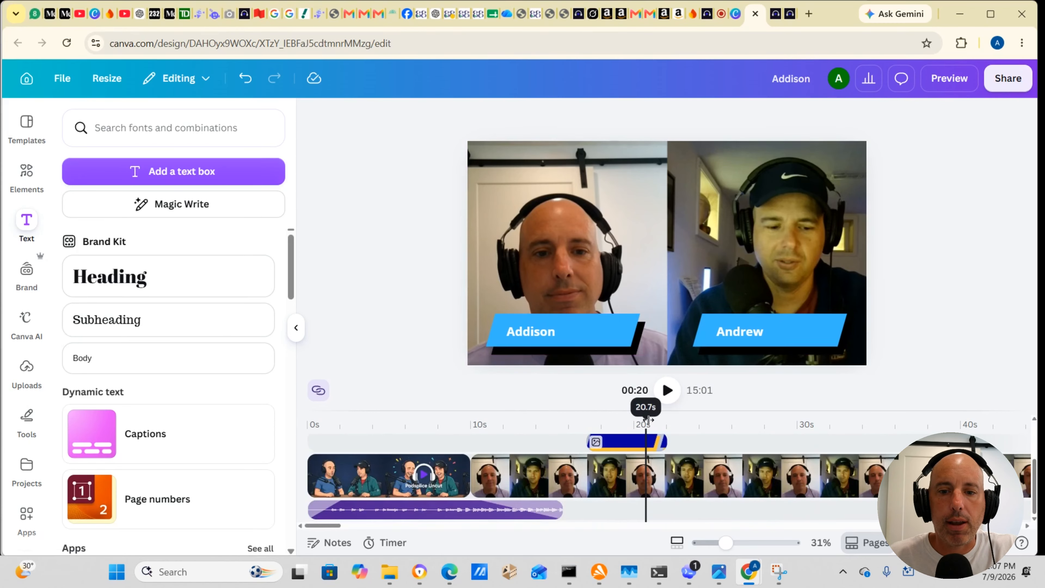
pyautogui.moveTo(647, 420); pyautogui.dragTo(517, 419)
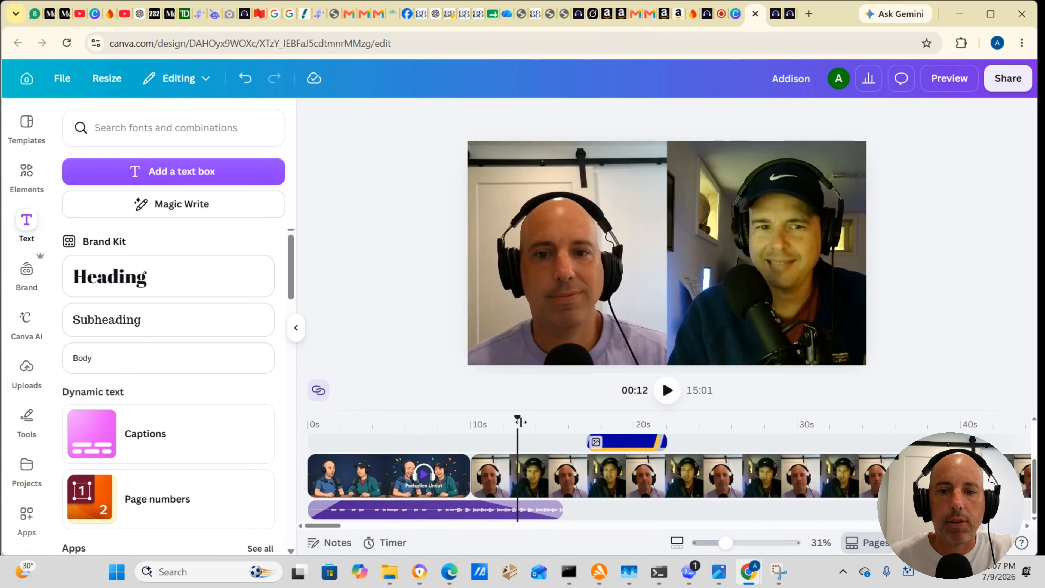
pyautogui.click(675, 394)
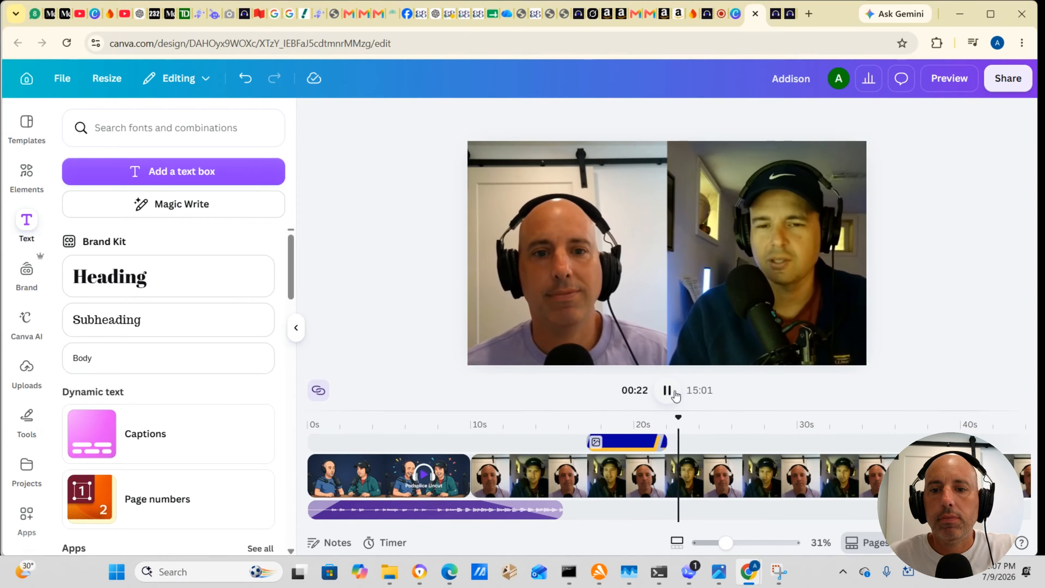
pyautogui.click(667, 390)
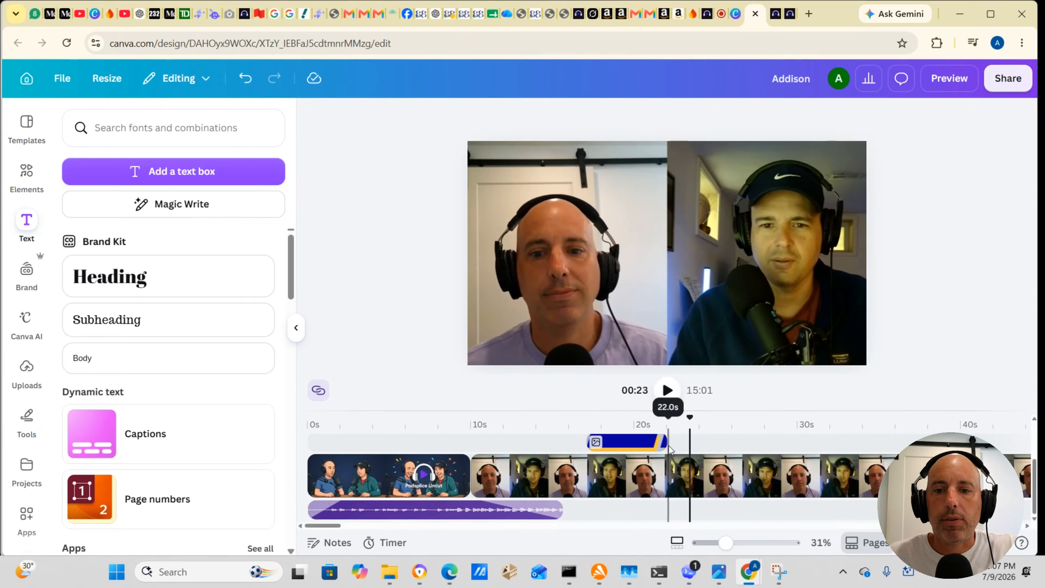
# Step: Extend the cap speaker's name banner to 6.3 s and play the video from 23 s to about 37 s
pyautogui.moveTo(664, 443); pyautogui.dragTo(679, 443)
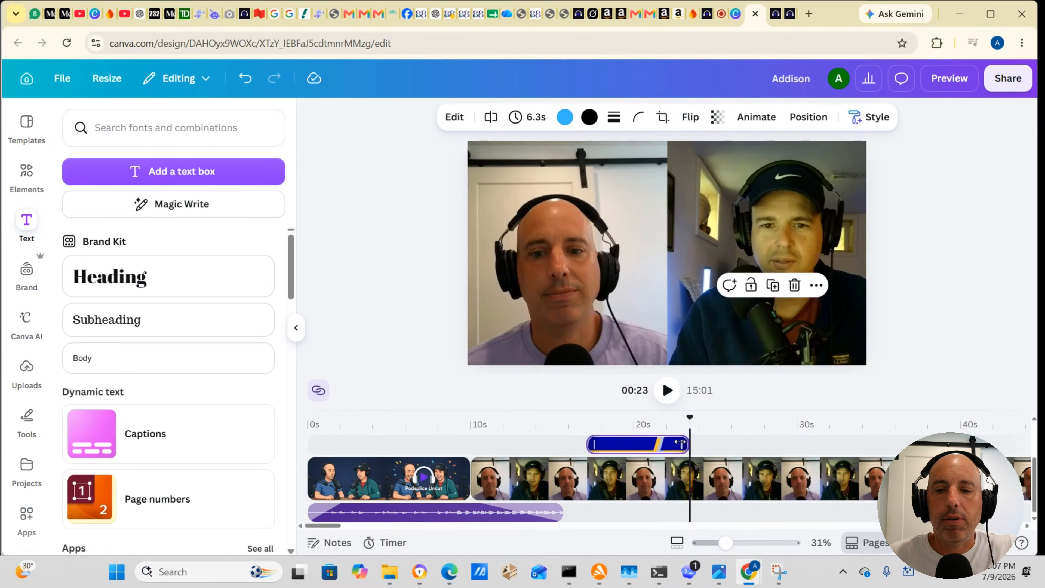
pyautogui.click(667, 399)
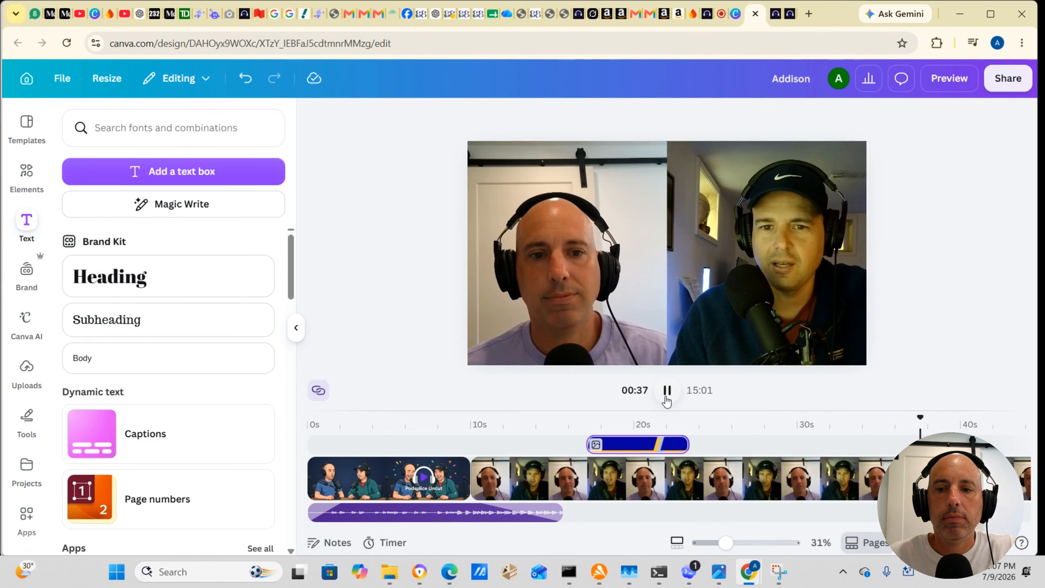
pyautogui.click(667, 390)
# Step: Play the video from about 9 s, through the change from the intro to the interview, to about 14 s
pyautogui.moveTo(923, 419); pyautogui.dragTo(432, 439)
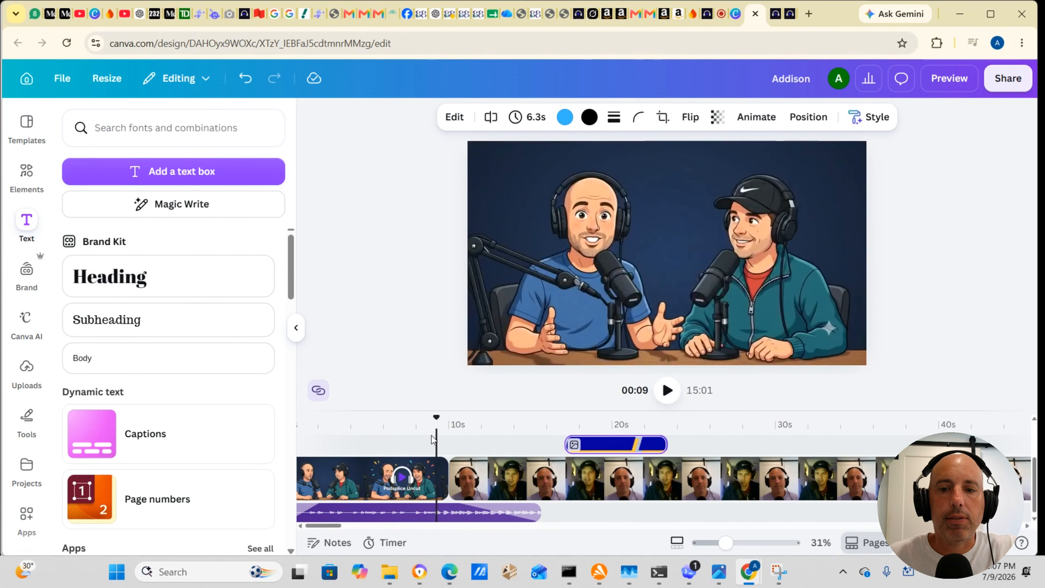
pyautogui.click(667, 391)
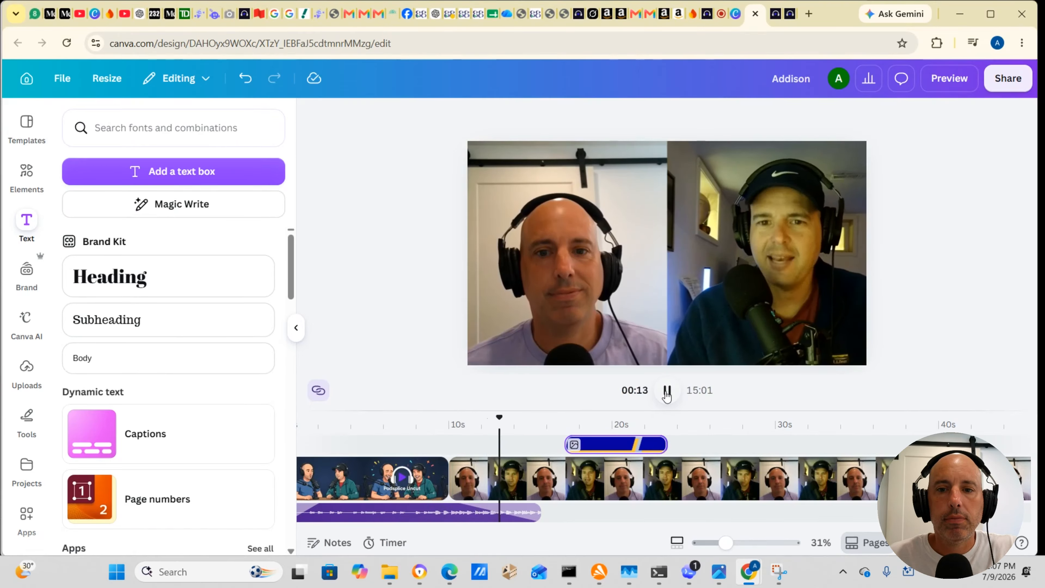
pyautogui.click(667, 391)
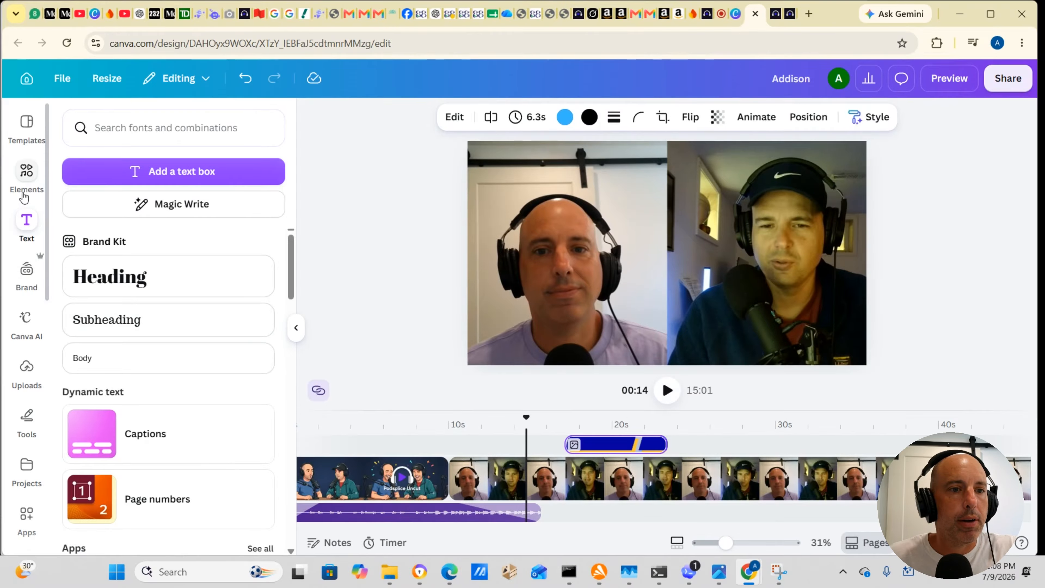
# Step: Search the stock videos for "sales growth"
pyautogui.click(25, 177)
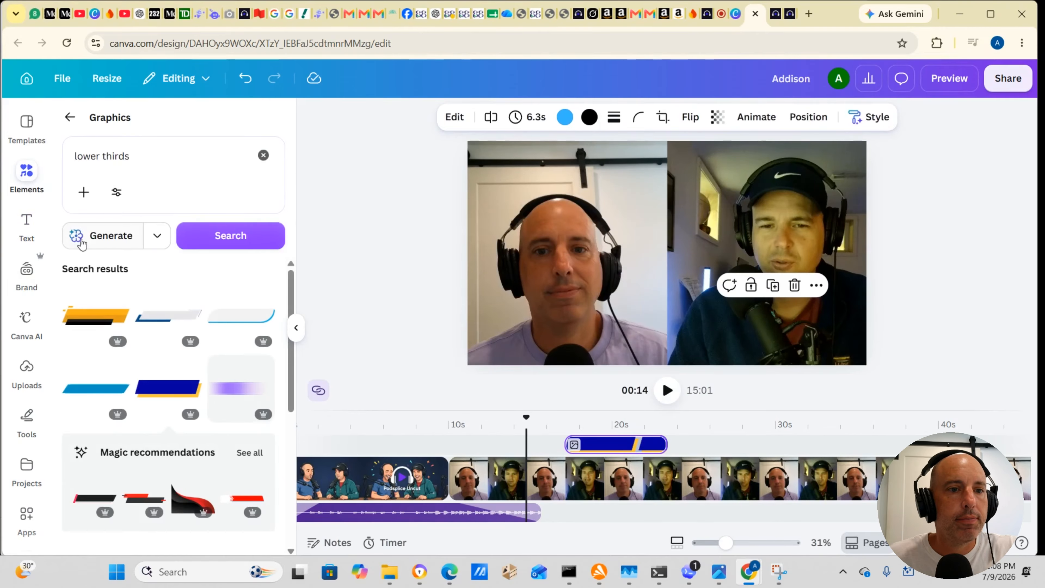
pyautogui.click(70, 118)
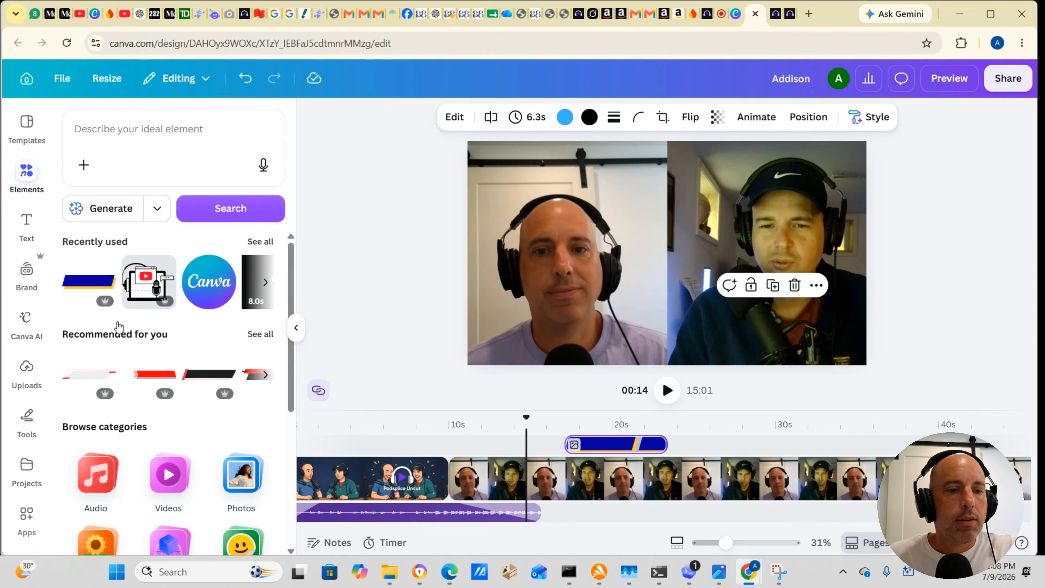
pyautogui.scroll(-3, 120, 325)
pyautogui.click(170, 337)
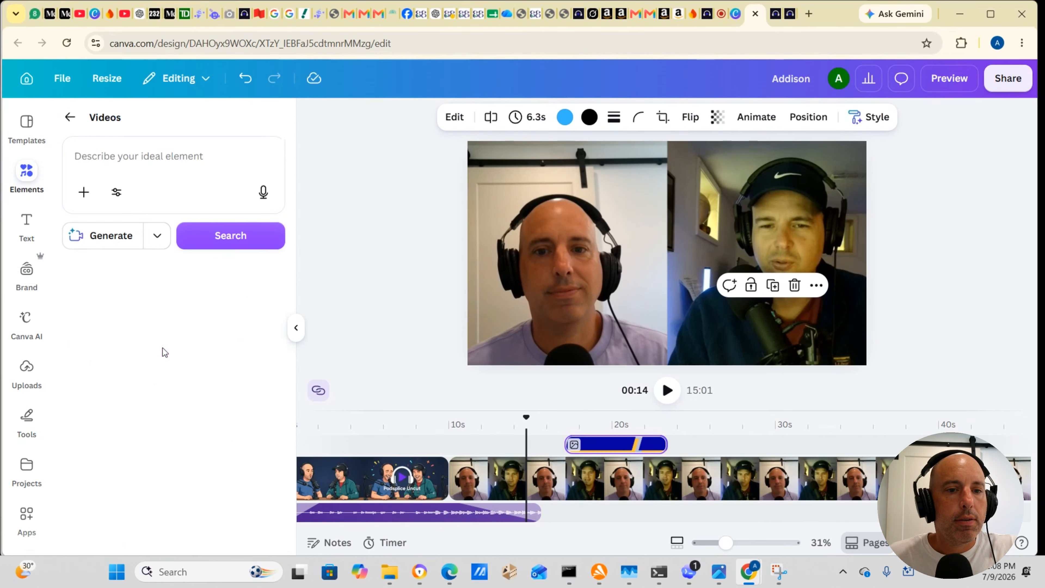
pyautogui.click(160, 157)
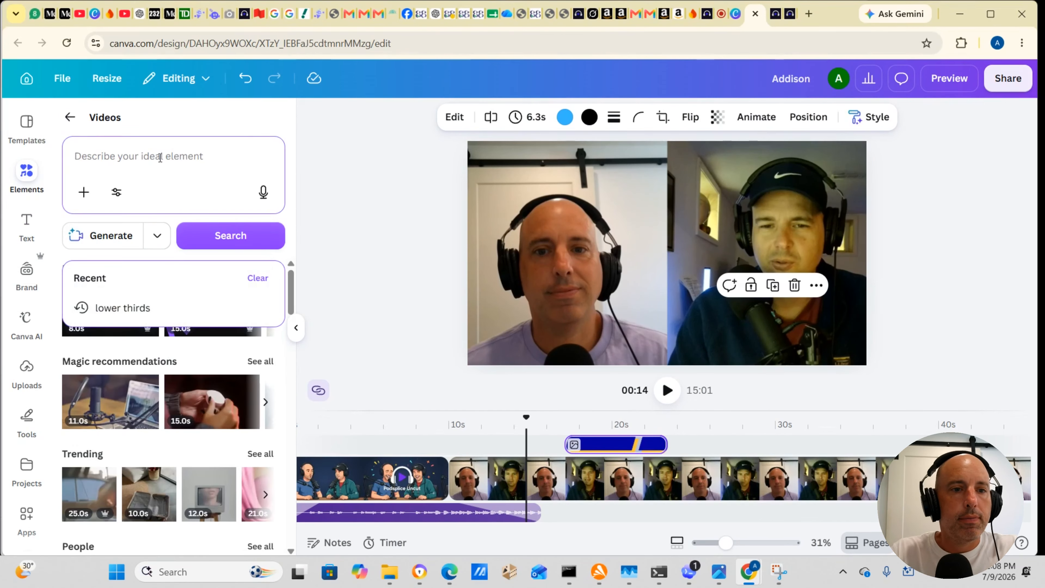
pyautogui.write('sales ')
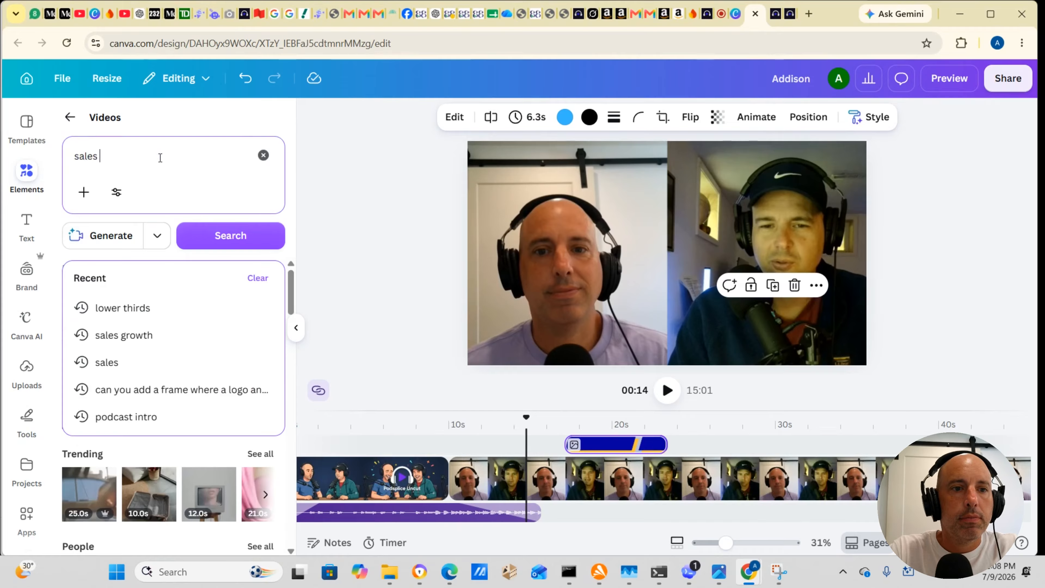
pyautogui.write('grot')
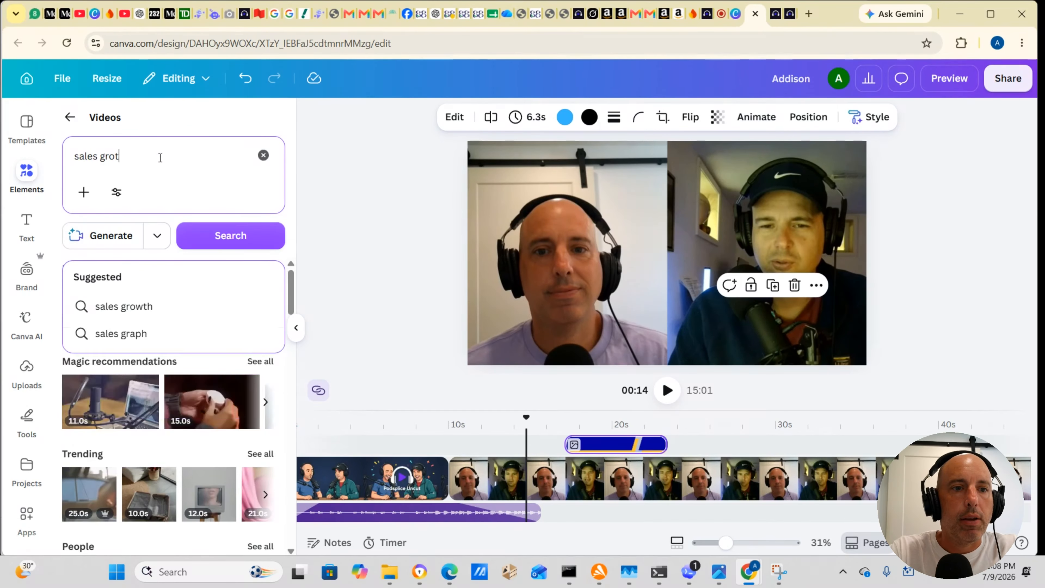
pyautogui.press('BackSpace')
pyautogui.write('wth')
pyautogui.press('Return')
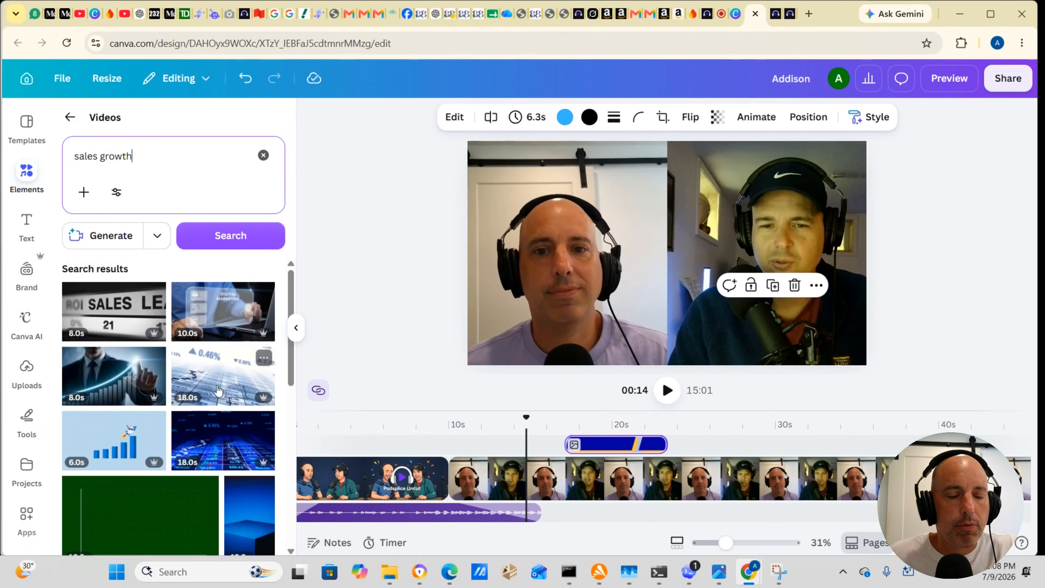
# Step: Add the 10-second green line-graph clip and place it as an overlay above the interview, starting at about 11 s
pyautogui.scroll(-2, 218, 391)
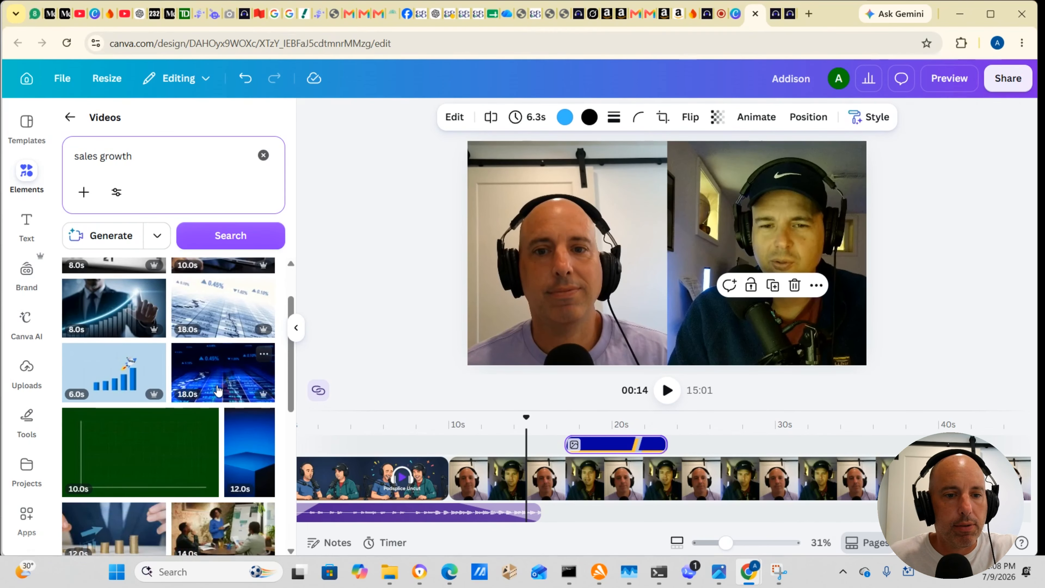
pyautogui.scroll(-4, 218, 390)
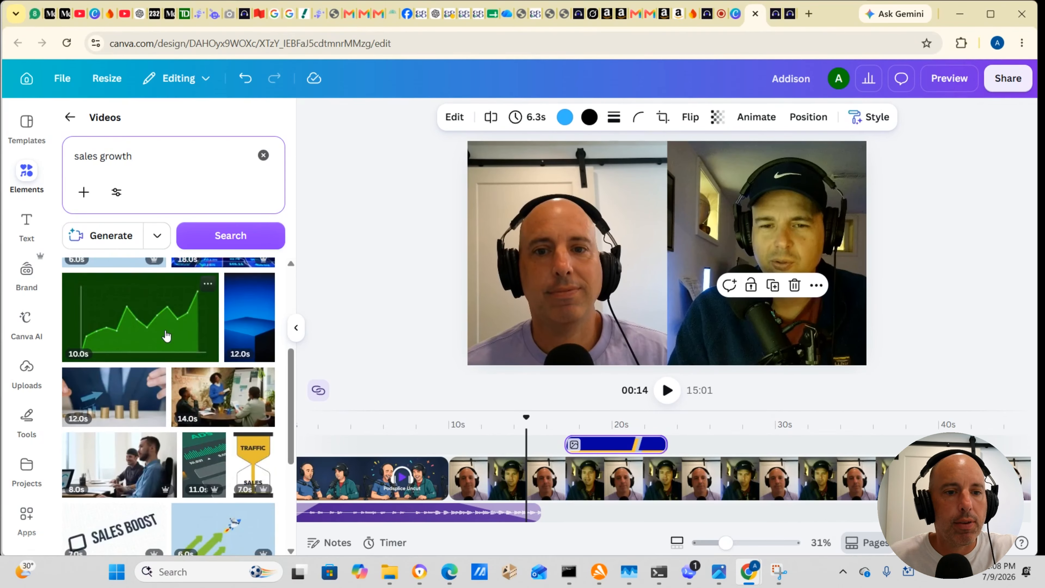
pyautogui.scroll(2, 161, 354)
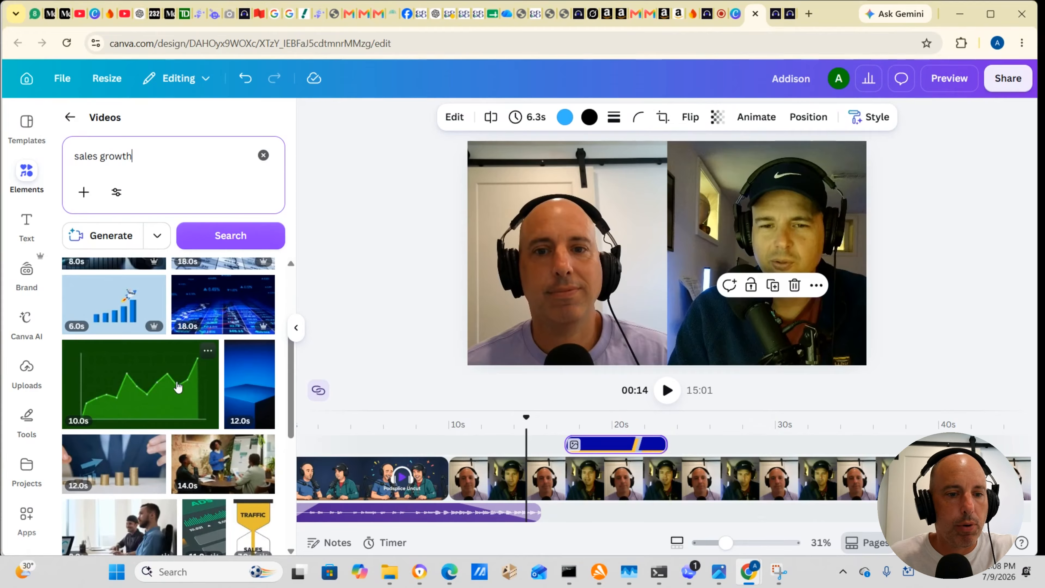
pyautogui.click(141, 388)
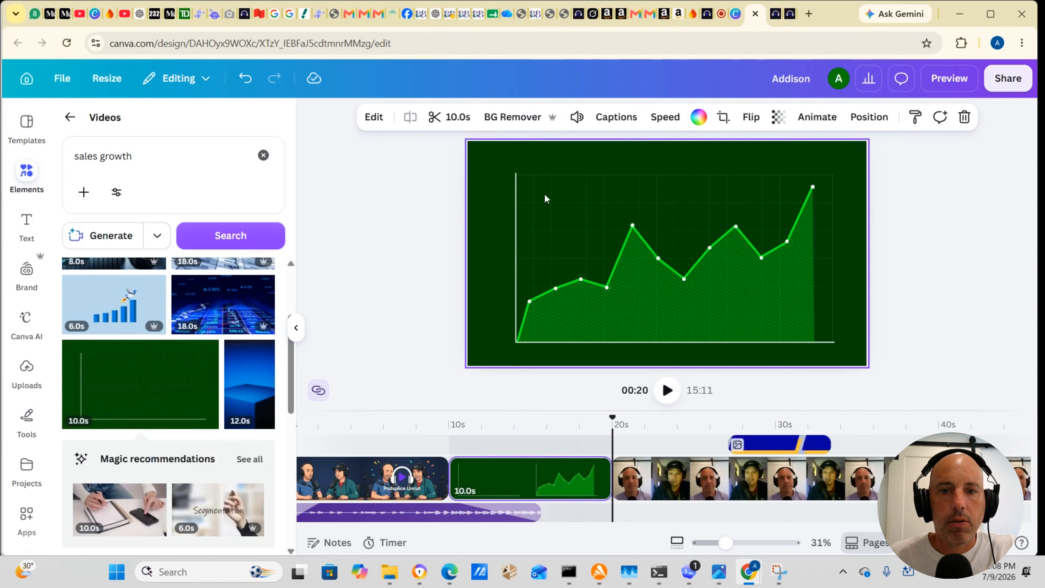
pyautogui.moveTo(506, 468)
pyautogui.mouseDown()
pyautogui.moveTo(510, 445)
pyautogui.moveTo(510, 463)
pyautogui.moveTo(522, 469)
pyautogui.mouseUp()
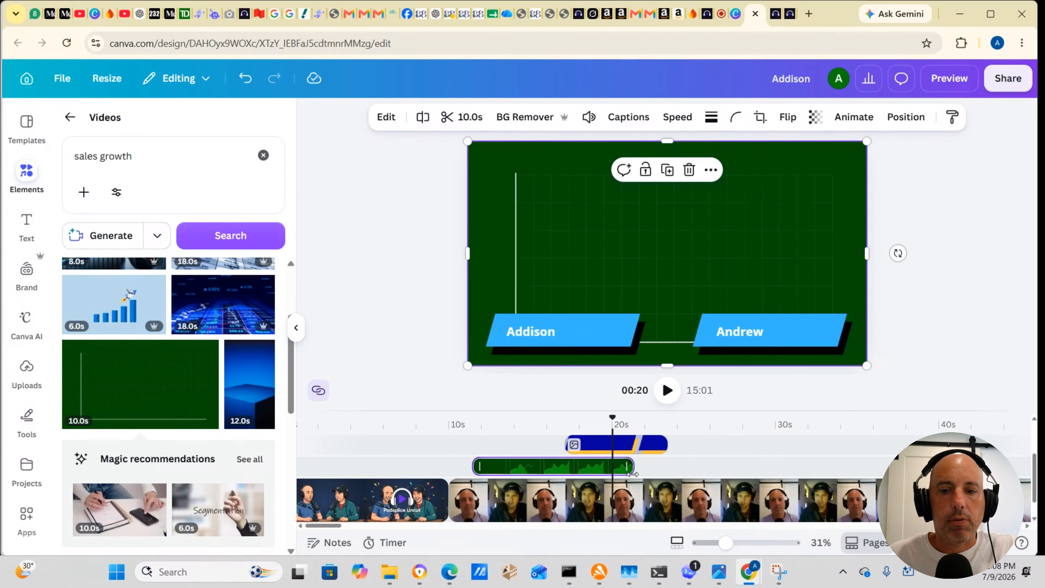
# Step: Trim the end of the green graph overlay to 4.7 s, previewing it from about 10 s
pyautogui.moveTo(632, 474); pyautogui.dragTo(565, 473)
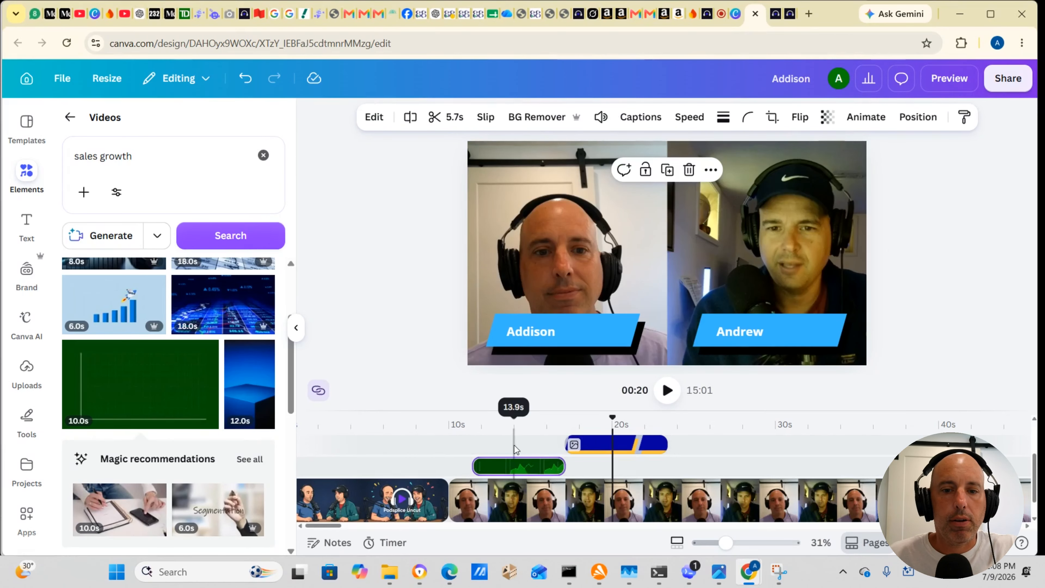
pyautogui.click(464, 441)
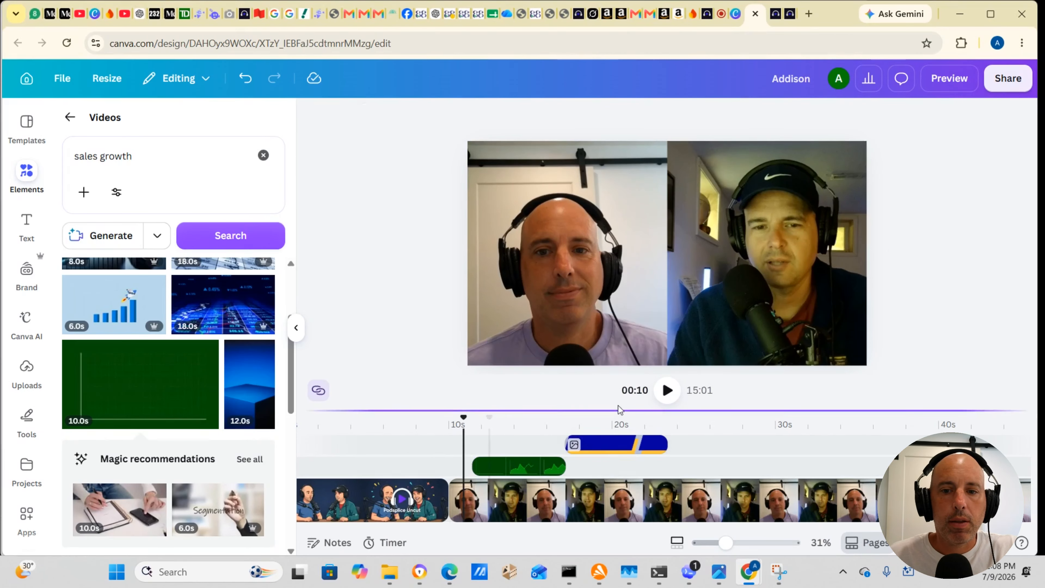
pyautogui.click(667, 390)
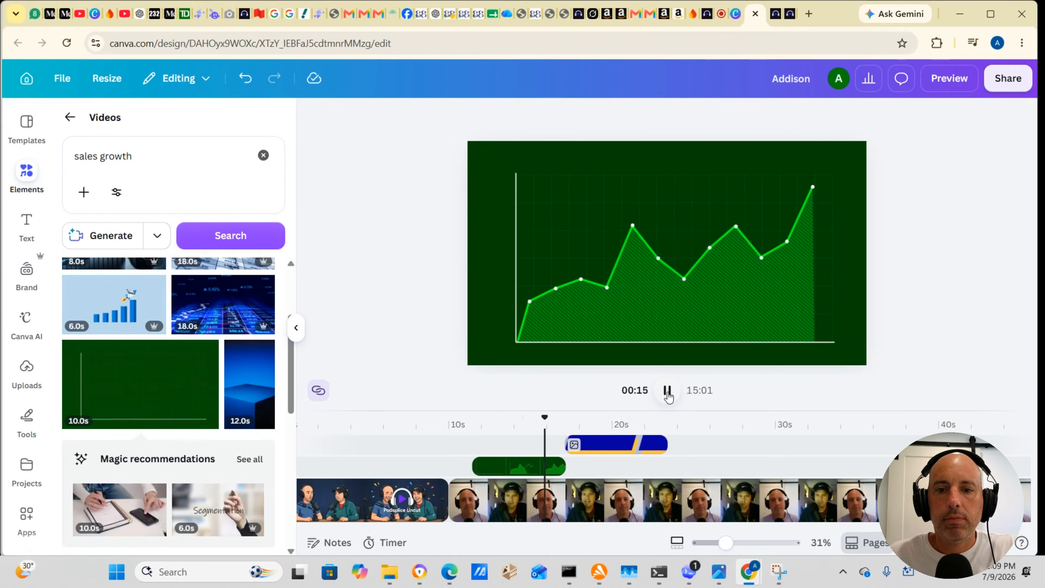
pyautogui.click(667, 390)
pyautogui.moveTo(561, 464); pyautogui.dragTo(547, 465)
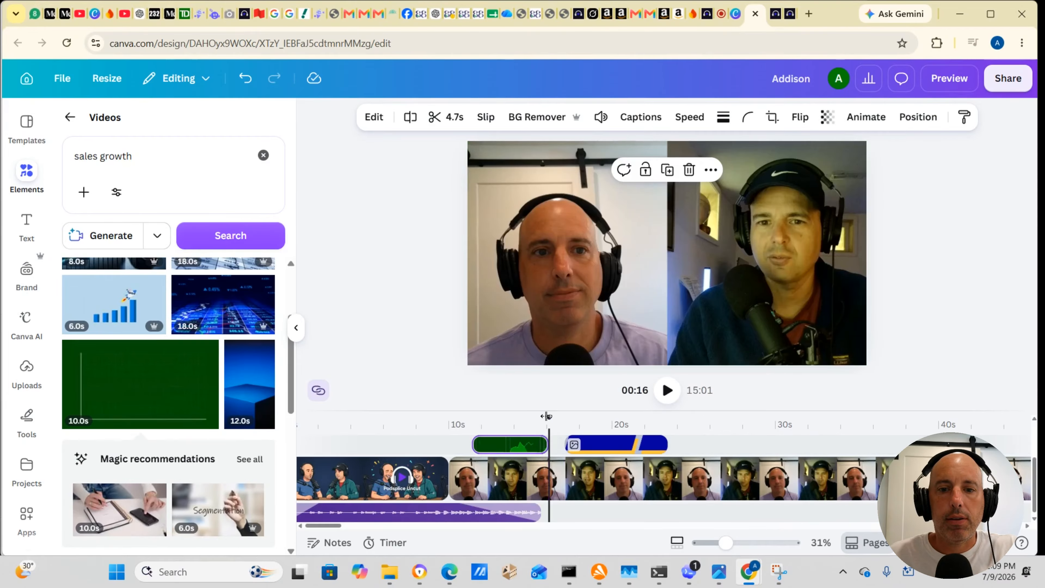
# Step: Play the video from the end of the intro through the graph overlay and name banners to about 24 s
pyautogui.click(449, 417)
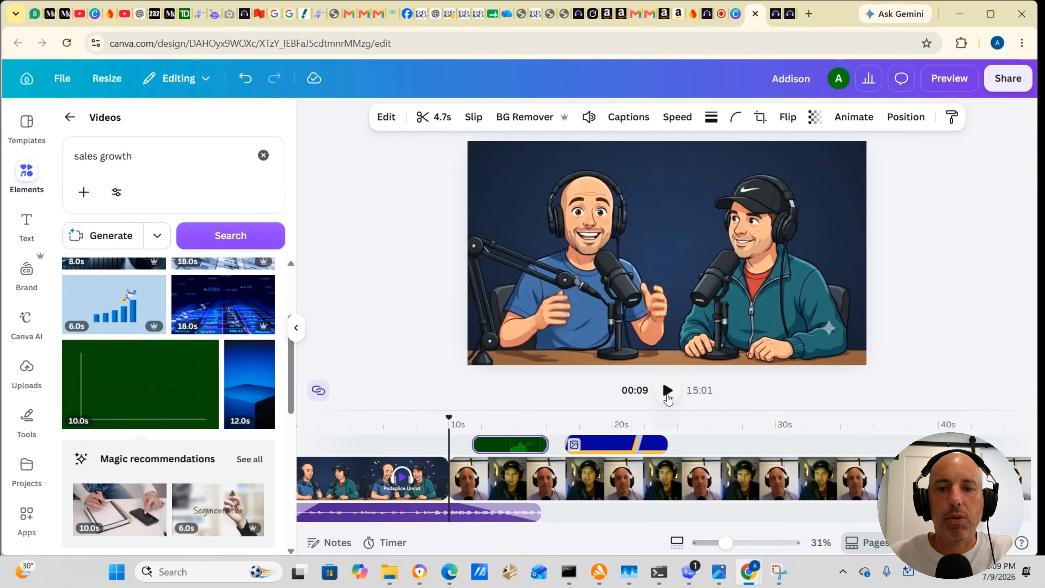
pyautogui.click(666, 392)
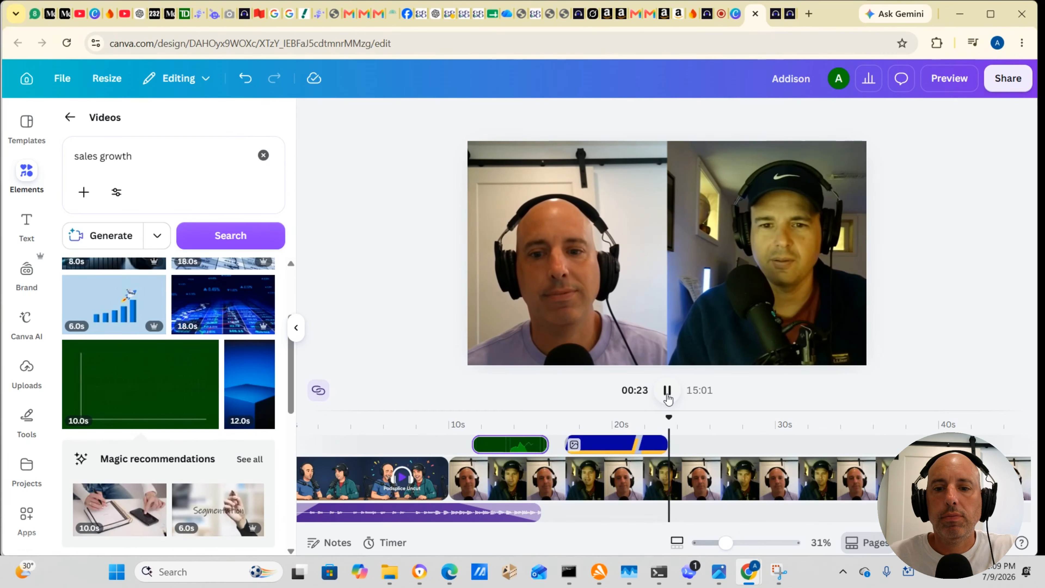
pyautogui.click(668, 391)
# Step: Shorten the cap speaker's name banner to 5.0 s and play the video on to about 28 s
pyautogui.moveTo(695, 457)
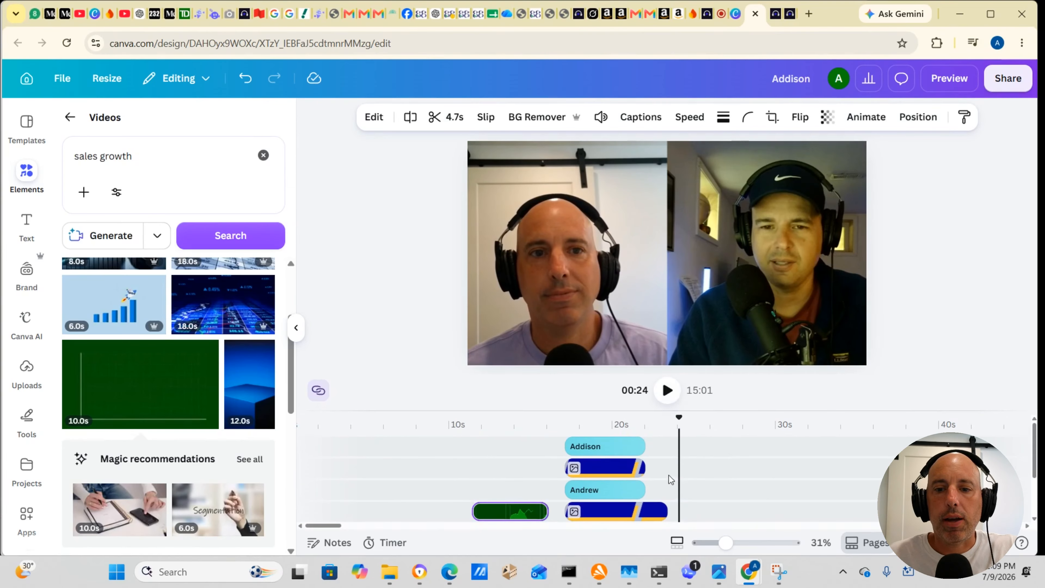
pyautogui.moveTo(663, 512); pyautogui.dragTo(636, 512)
pyautogui.scroll(-2, 710, 474)
pyautogui.scroll(1, 710, 474)
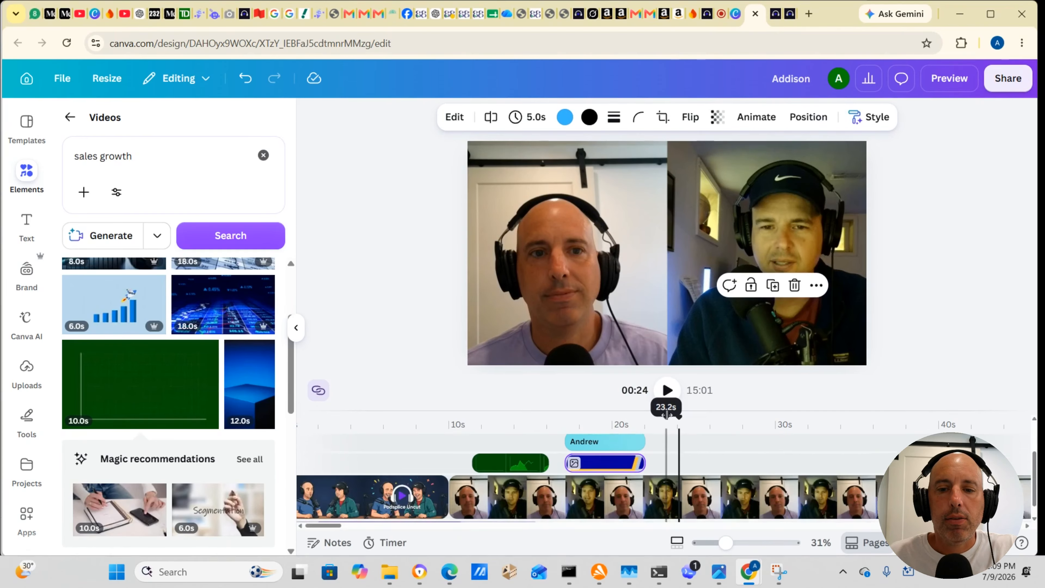
pyautogui.scroll(2, 667, 414)
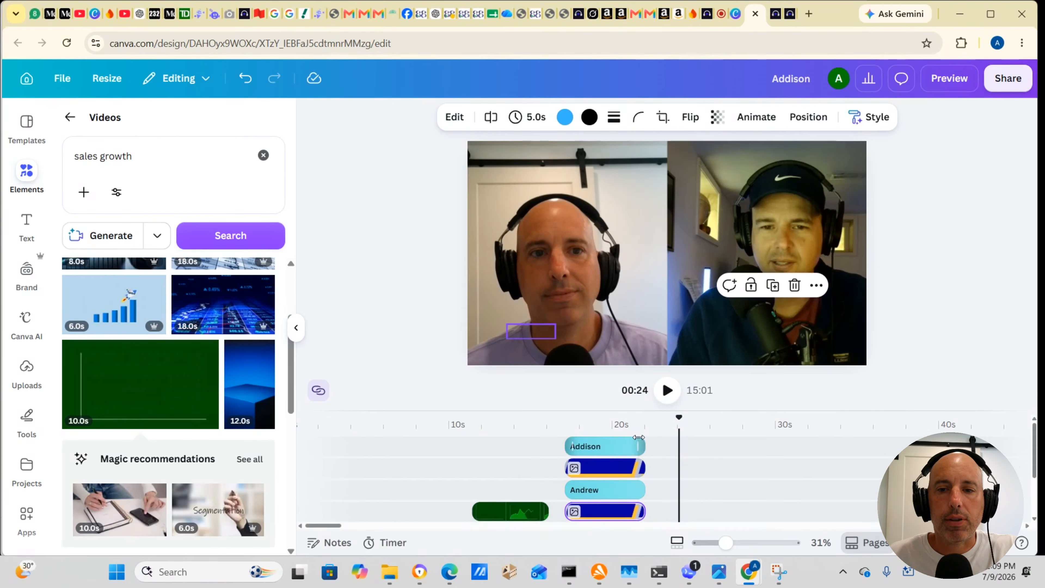
pyautogui.click(663, 393)
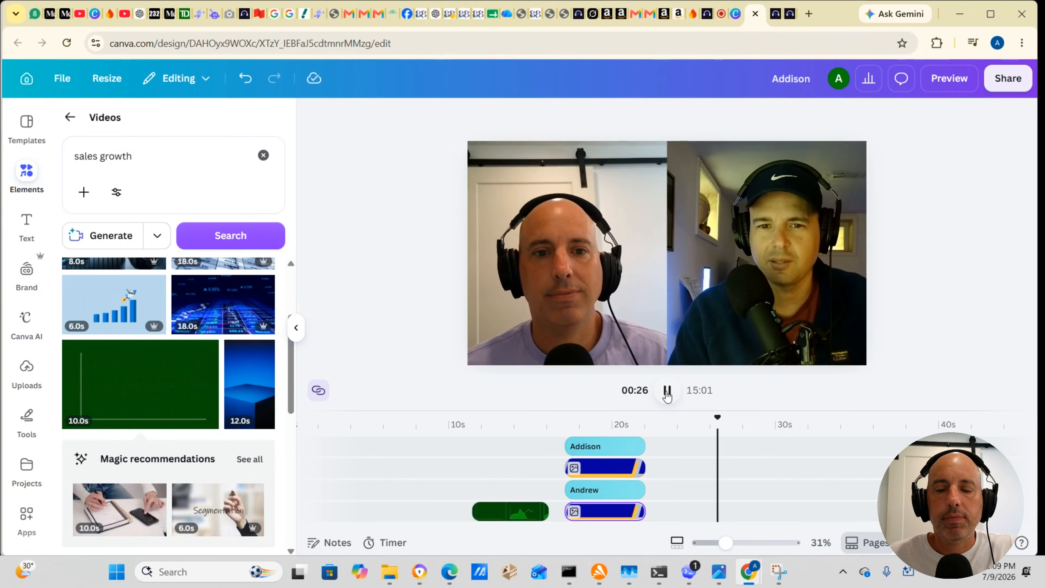
pyautogui.click(666, 393)
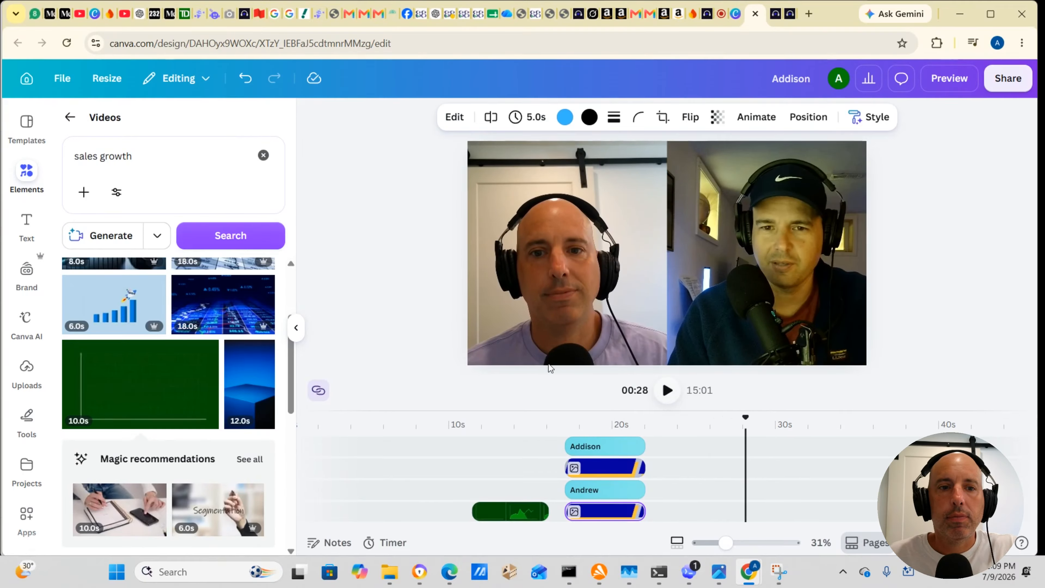
# Step: Replace the stock video search with "creating short form videos" and run it
pyautogui.moveTo(140, 153); pyautogui.dragTo(75, 155)
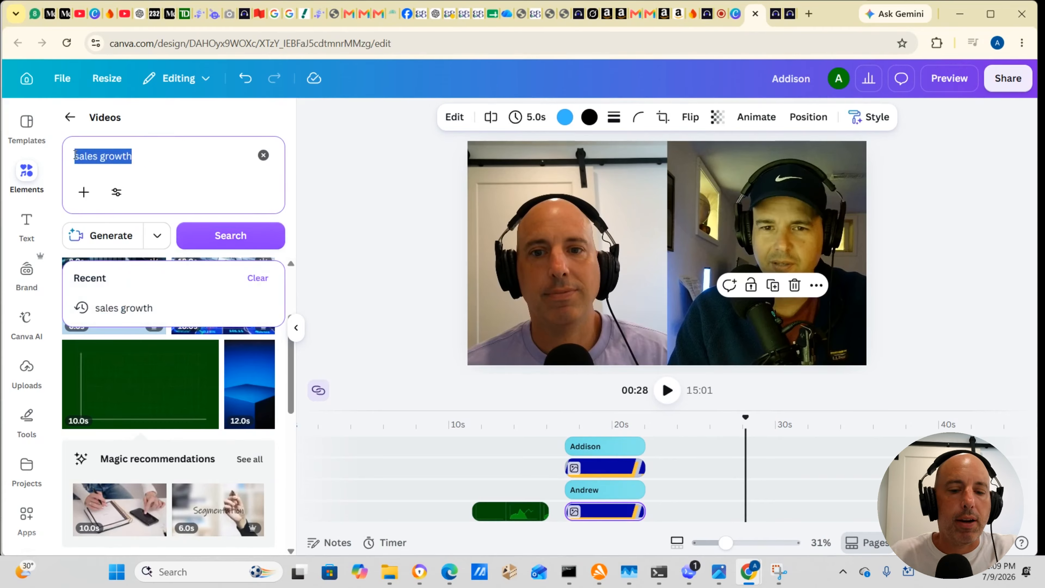
pyautogui.write('creating')
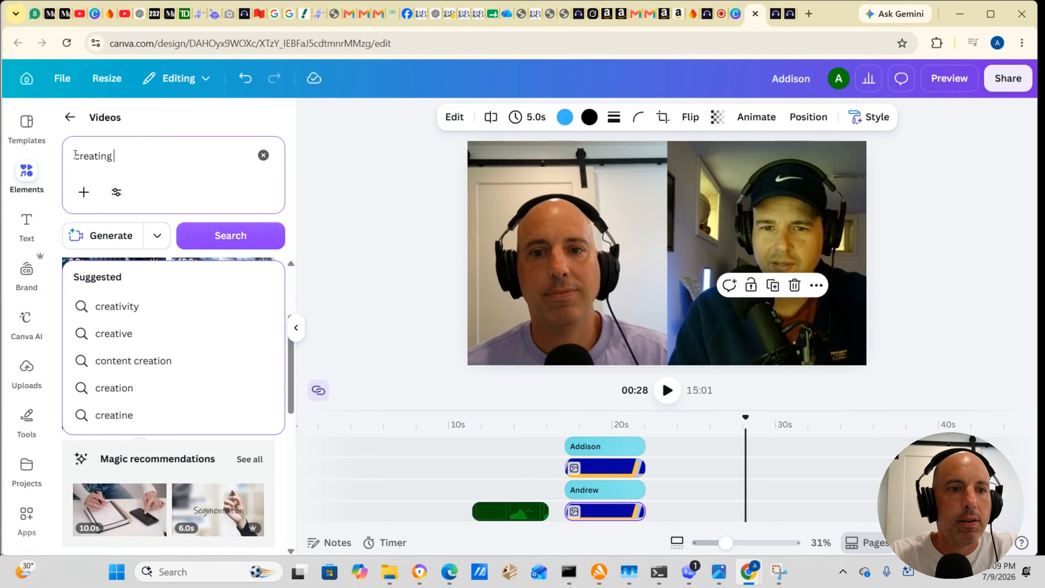
pyautogui.write(' short')
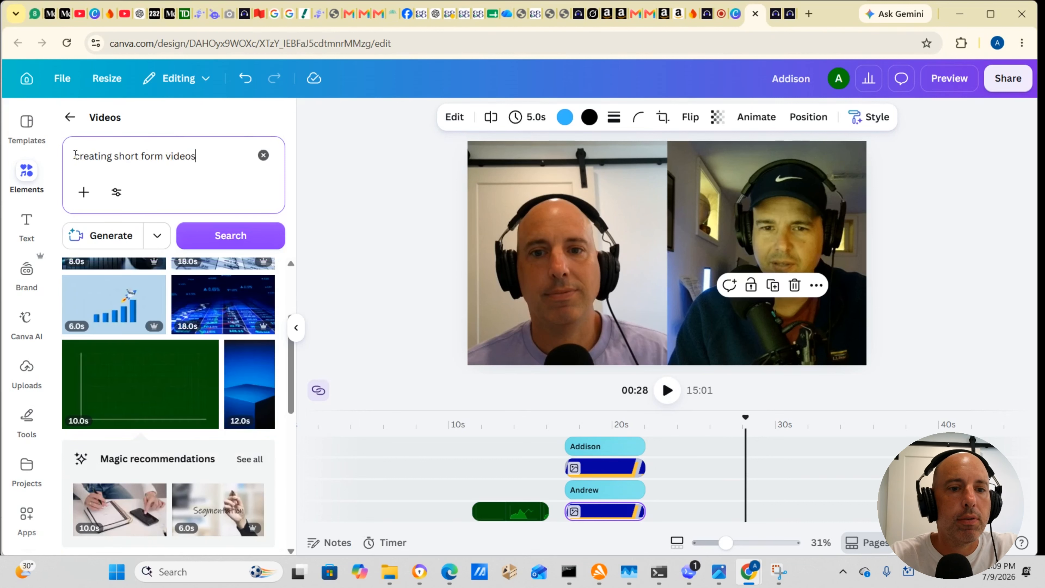
pyautogui.write(' form videos')
pyautogui.press('Return')
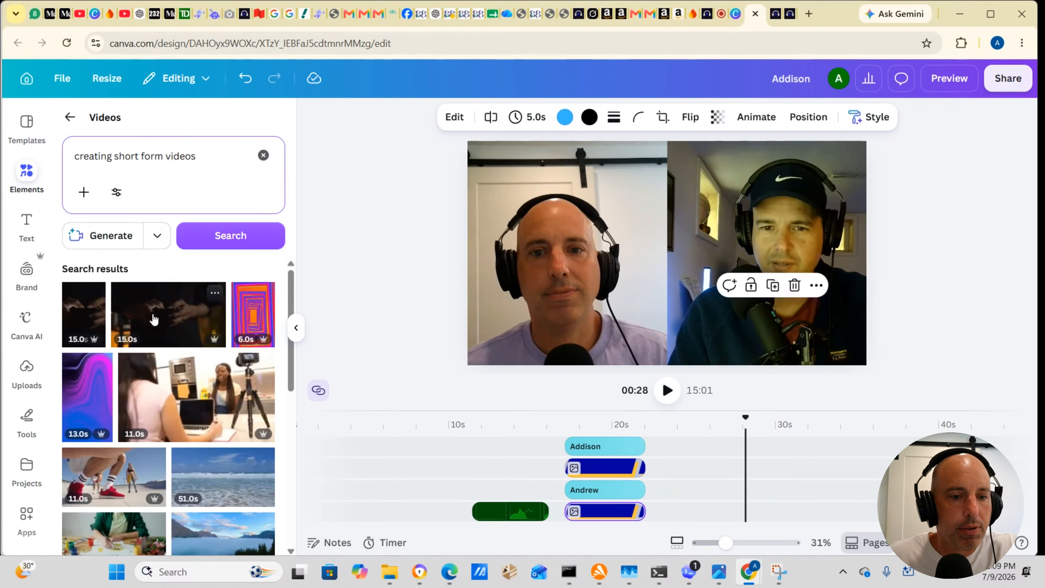
# Step: Add the 20 s stock clip of a woman filming herself with a ring light as an overlay above the interview from about 25 s
pyautogui.scroll(-3, 154, 318)
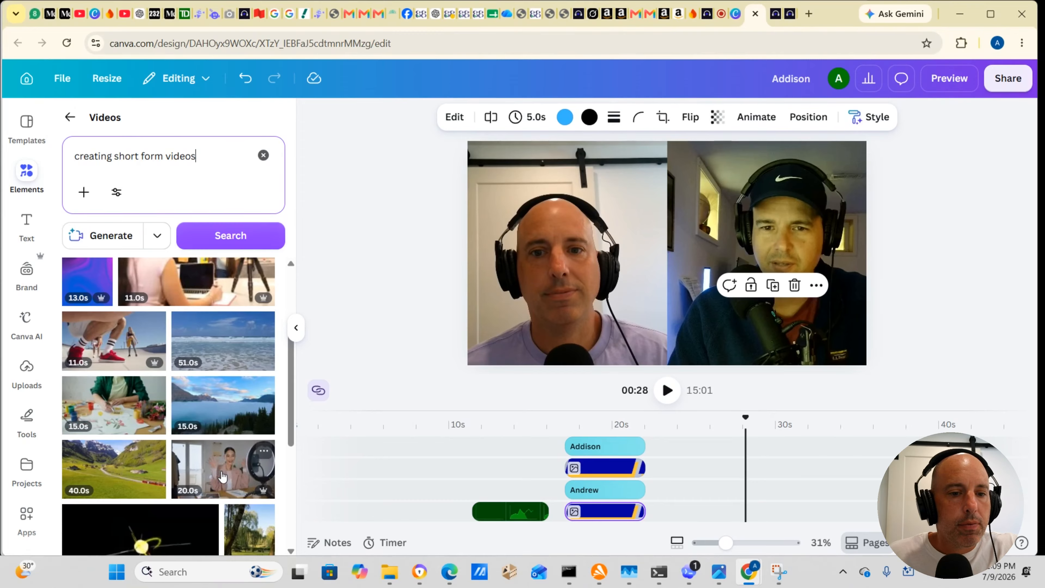
pyautogui.scroll(-3, 221, 473)
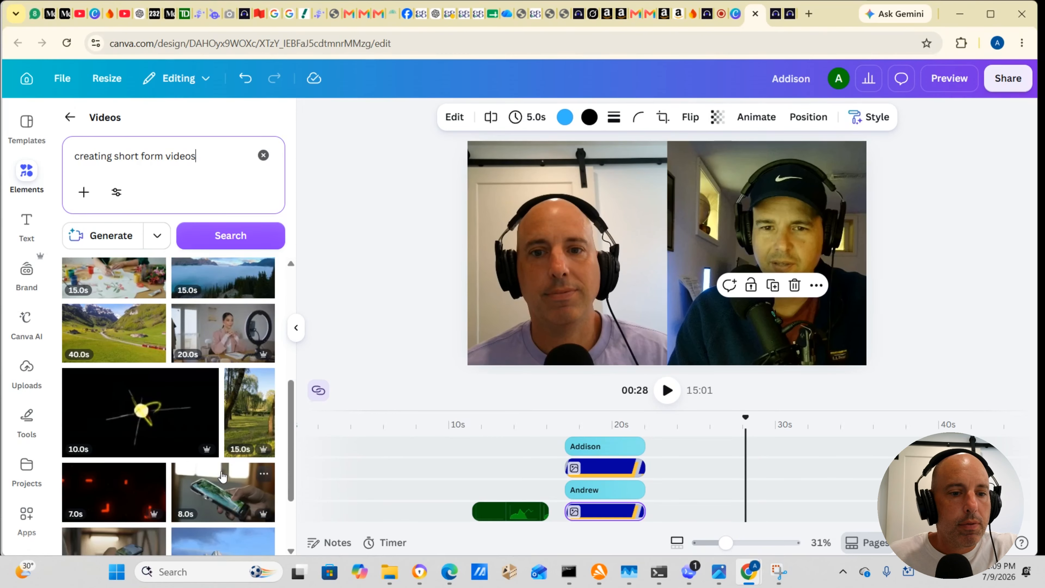
pyautogui.scroll(3, 221, 471)
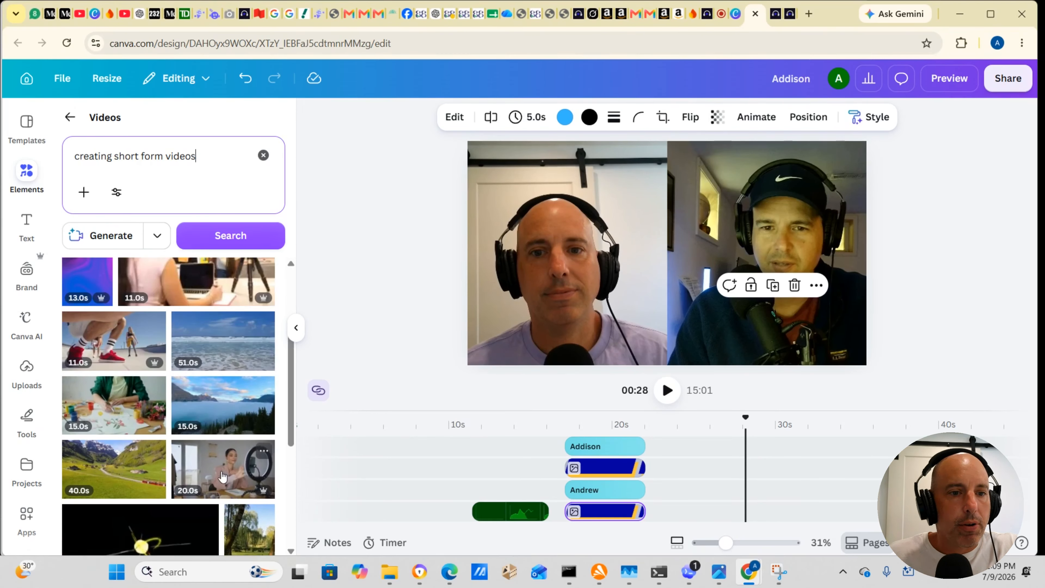
pyautogui.scroll(1, 221, 471)
pyautogui.scroll(1, 222, 477)
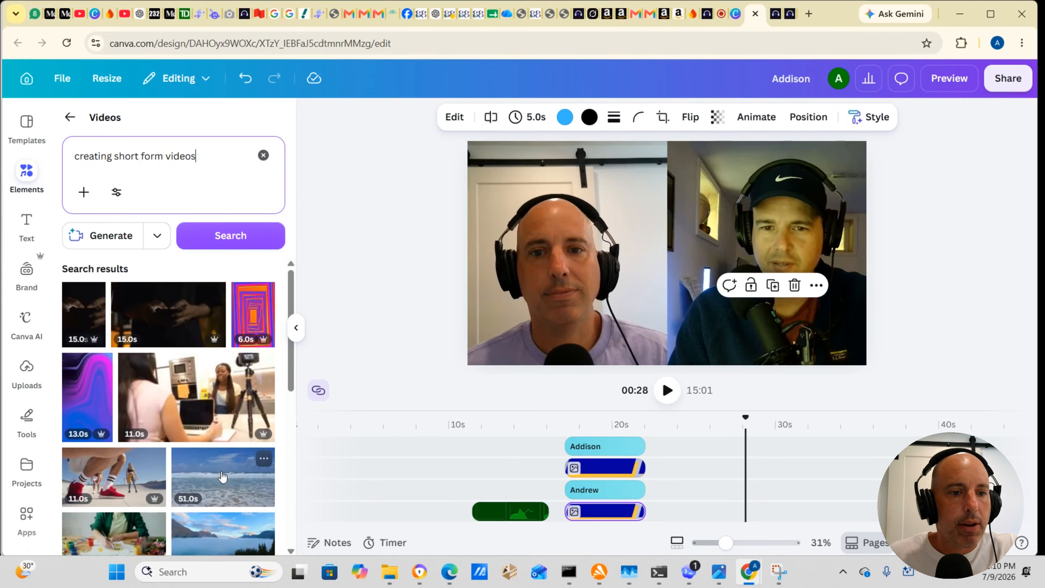
pyautogui.scroll(-2, 222, 476)
pyautogui.click(222, 472)
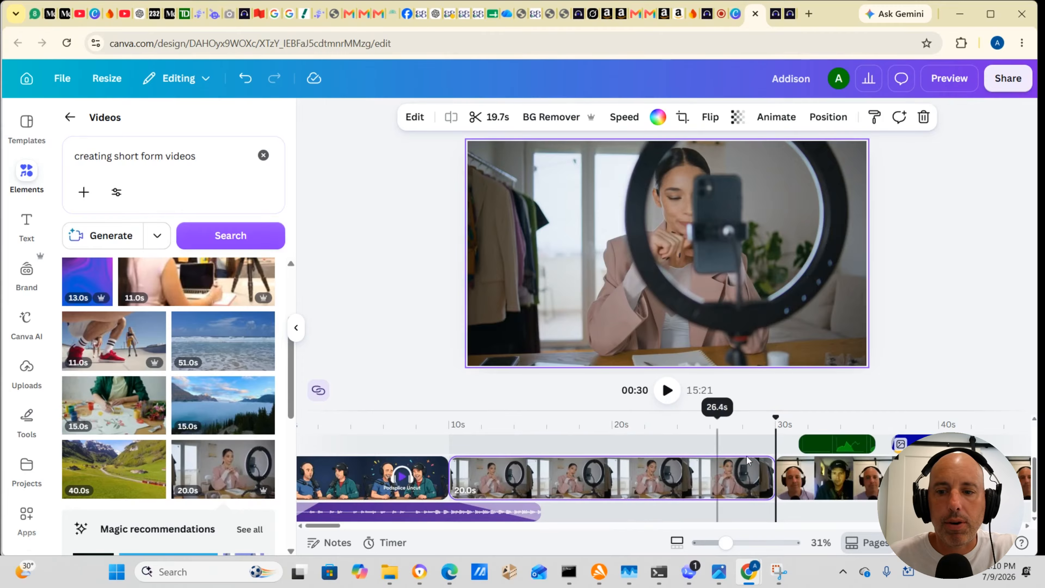
pyautogui.moveTo(577, 475); pyautogui.dragTo(703, 466)
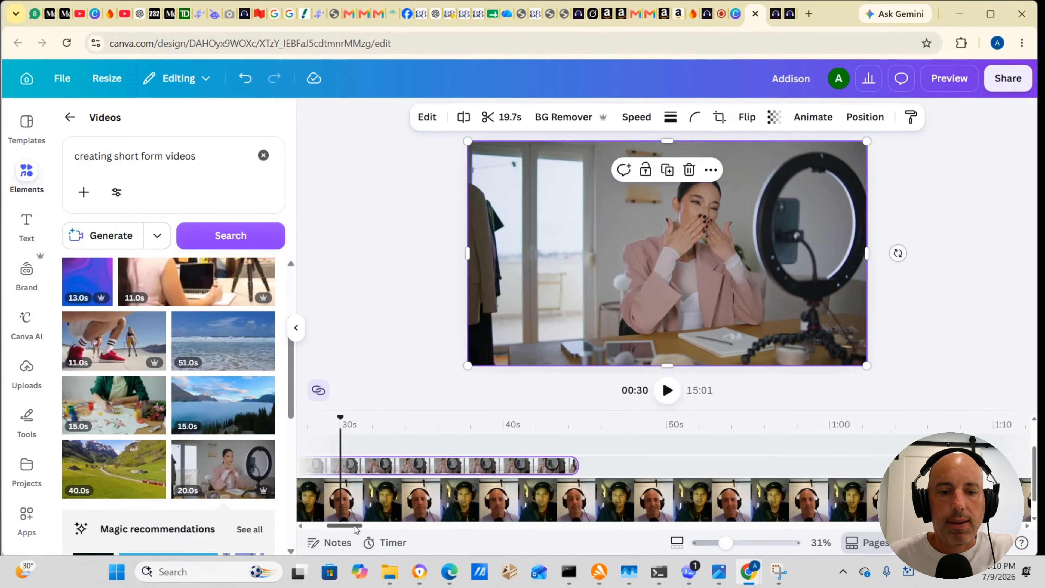
# Step: Preview the video from about 8 s to 16 s and trim the end of the green graph overlay to 4.2 s
pyautogui.moveTo(355, 525); pyautogui.dragTo(321, 530)
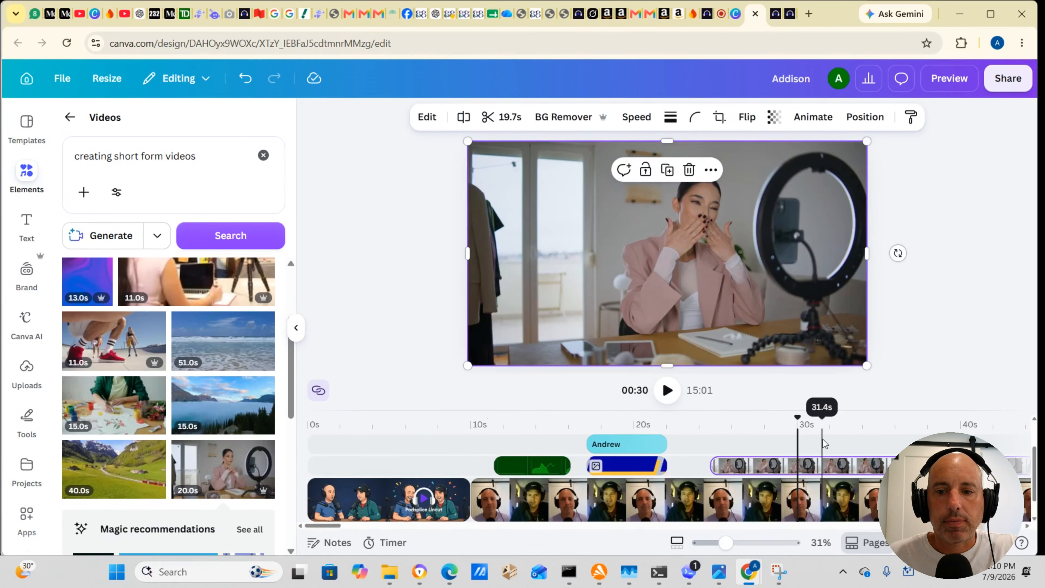
pyautogui.click(450, 424)
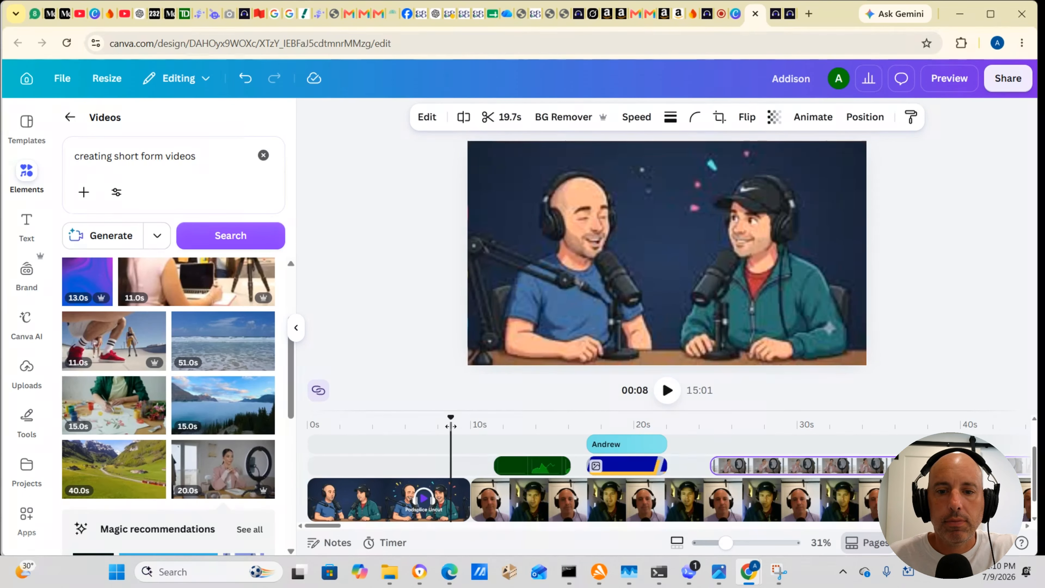
pyautogui.click(668, 390)
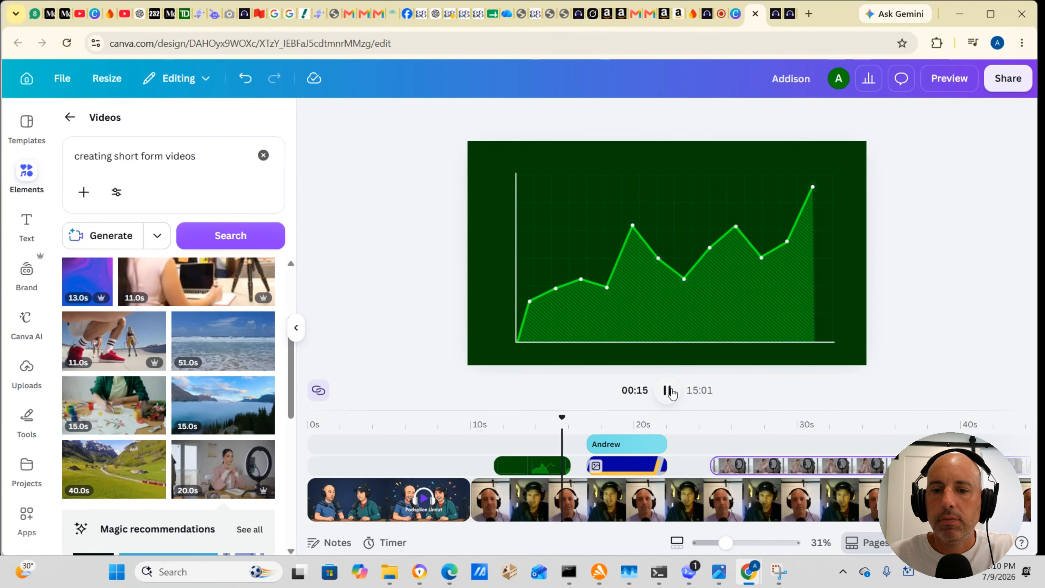
pyautogui.click(668, 390)
pyautogui.click(575, 477)
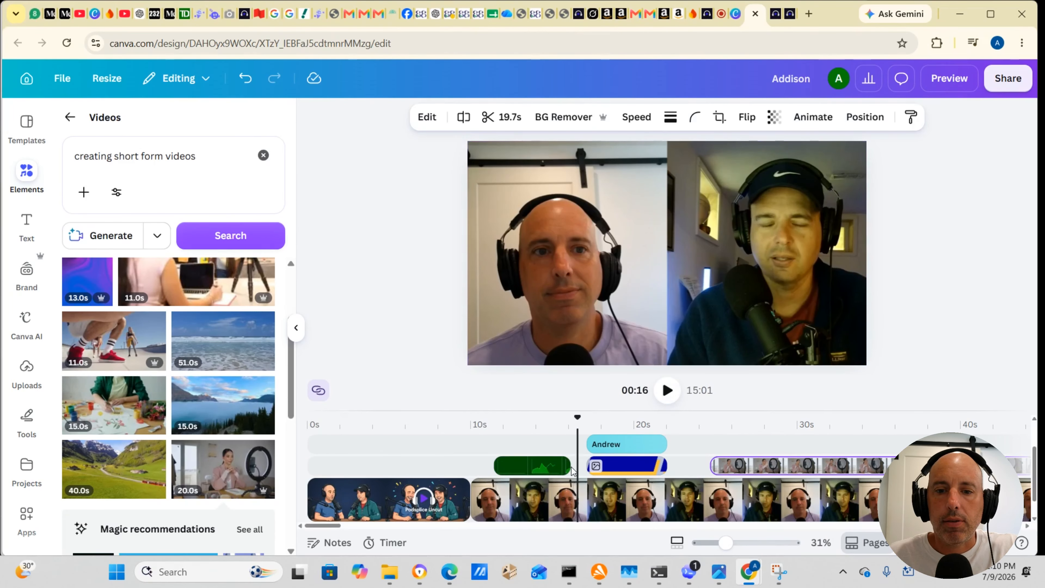
pyautogui.moveTo(570, 465); pyautogui.dragTo(562, 466)
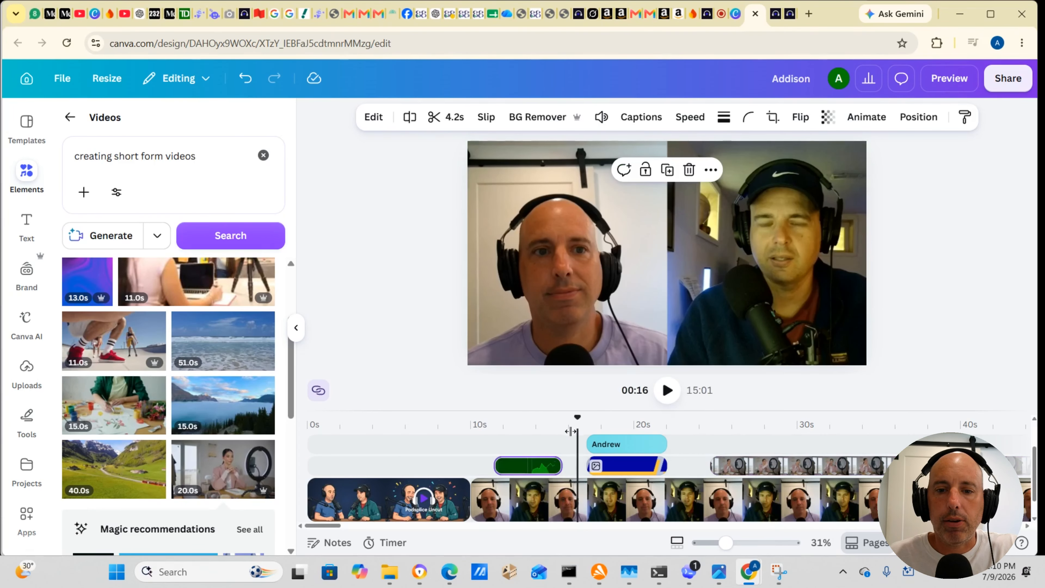
# Step: Play the video from the end of the intro through the graph, name banners and start of the ring-light clip to about 27 s
pyautogui.moveTo(576, 423); pyautogui.dragTo(455, 424)
pyautogui.click(669, 393)
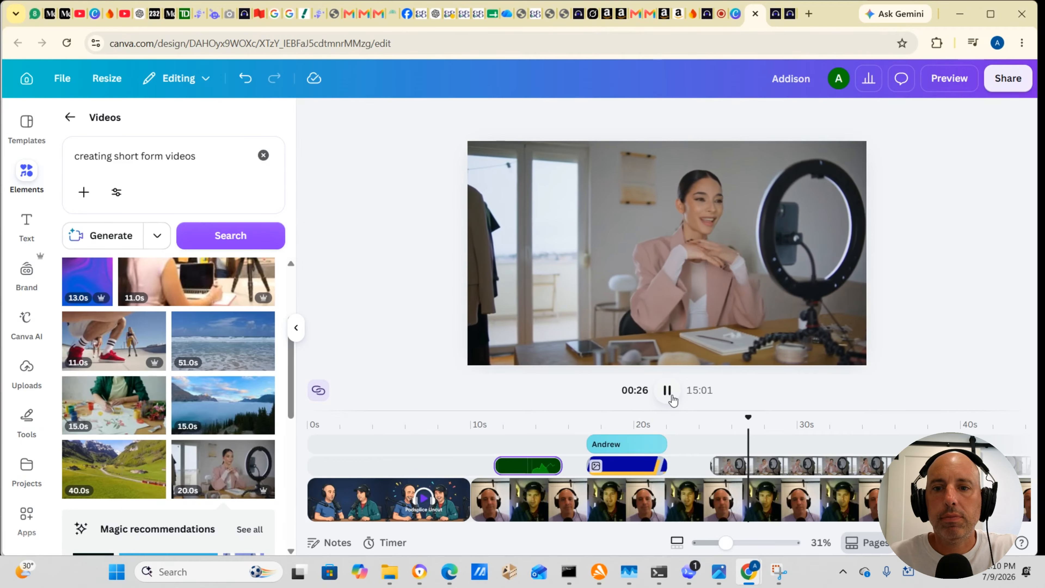
pyautogui.click(670, 396)
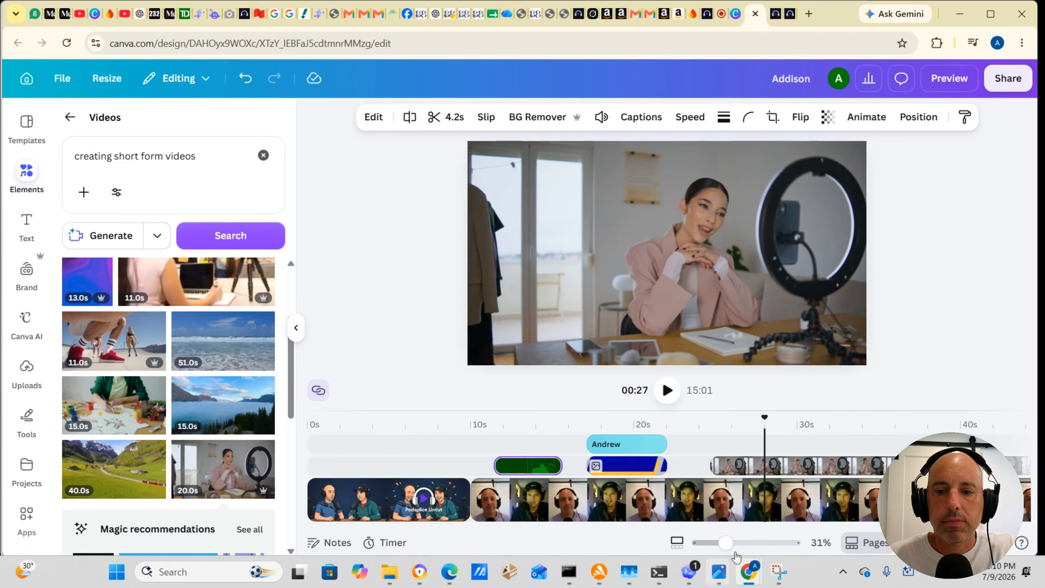
# Step: Trim the end of the ring-light overlay clip to 2.3 s
pyautogui.scroll(2, 344, 518)
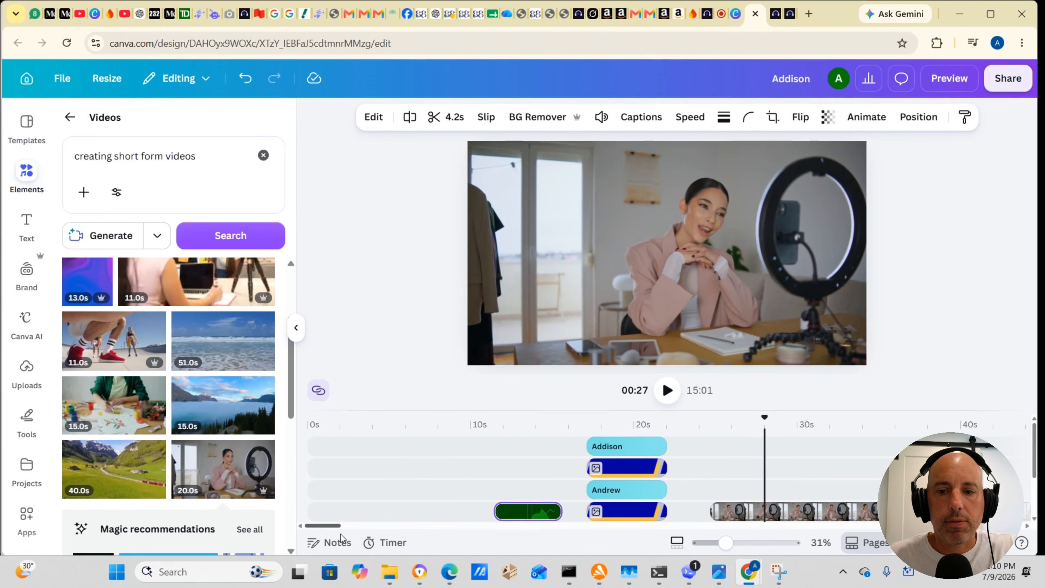
pyautogui.scroll(-2, 391, 517)
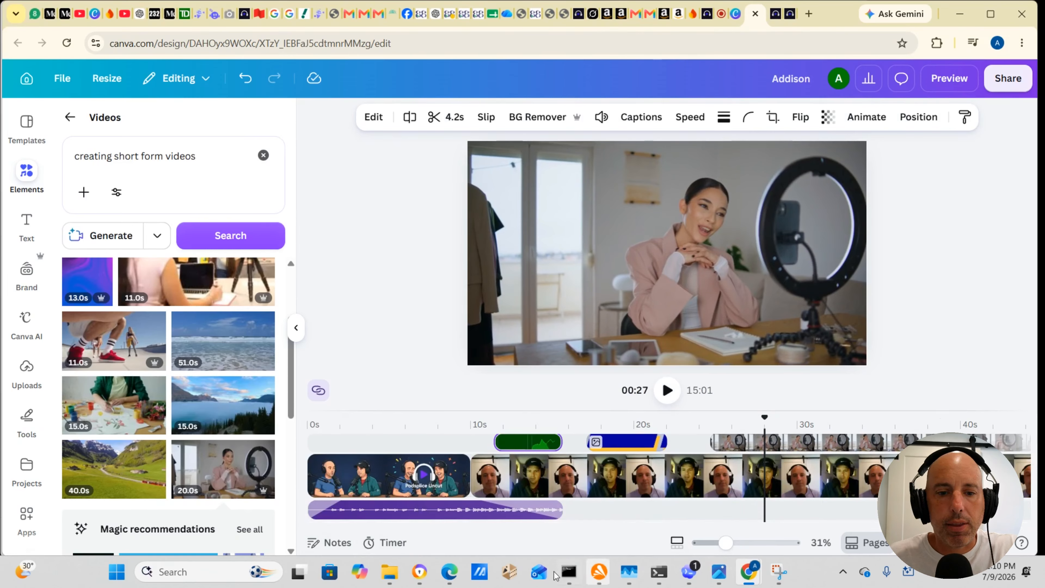
pyautogui.moveTo(325, 524); pyautogui.dragTo(341, 526)
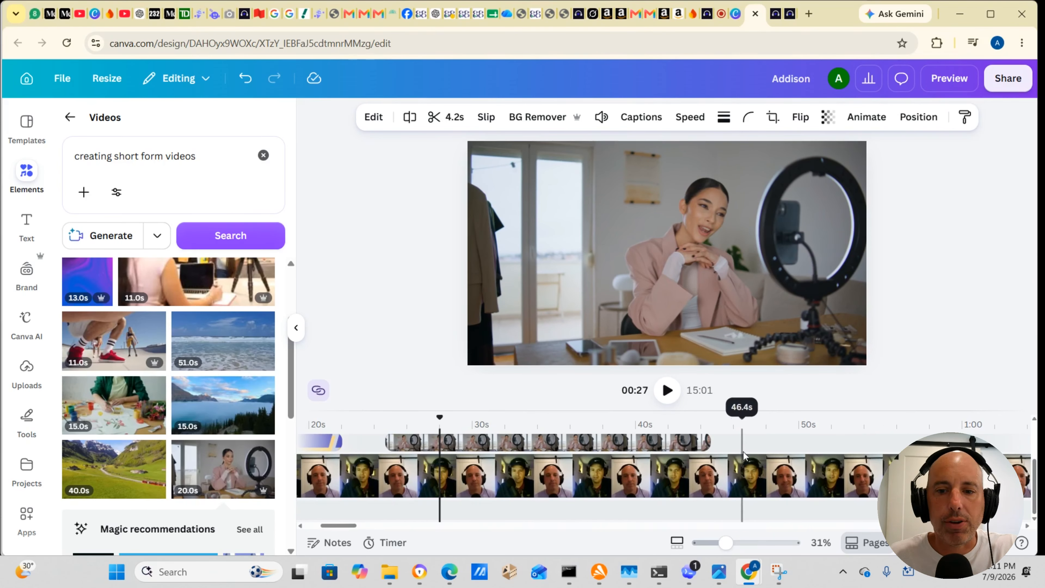
pyautogui.moveTo(709, 443); pyautogui.dragTo(420, 445)
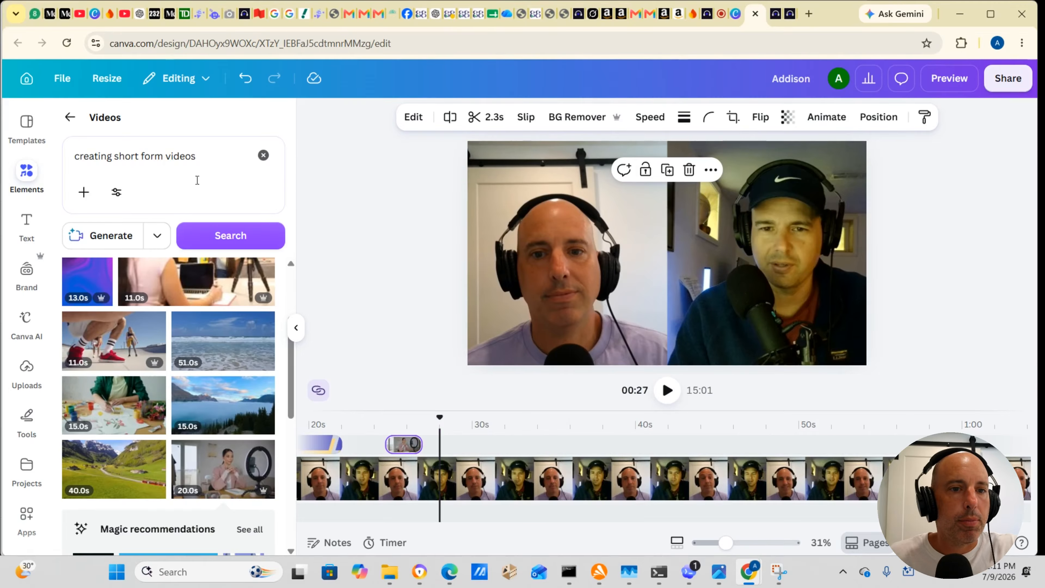
# Step: Replace the stock video search with "tiktok video" and run it
pyautogui.moveTo(197, 180); pyautogui.dragTo(69, 151)
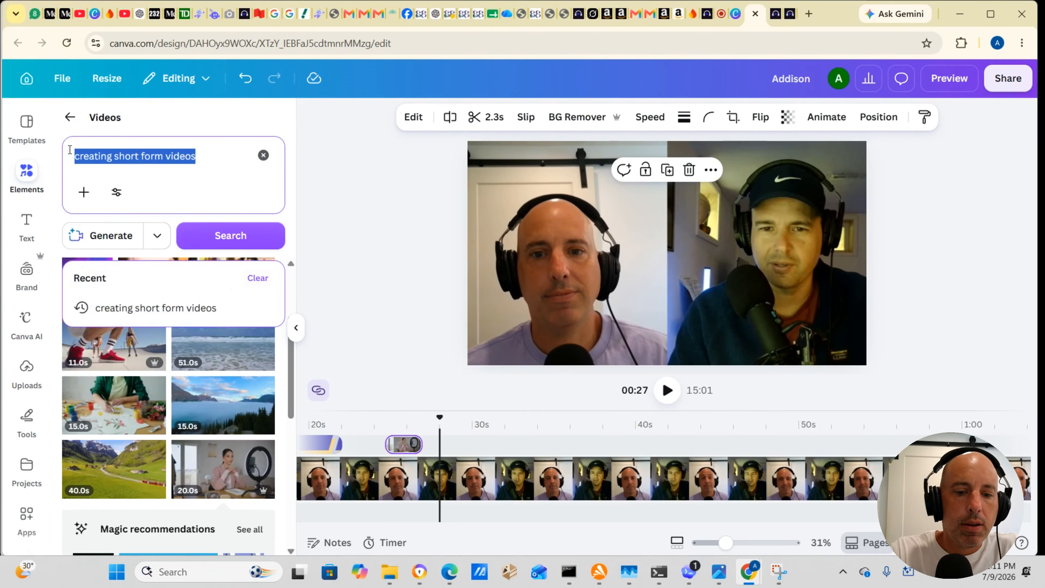
pyautogui.write('tiktok')
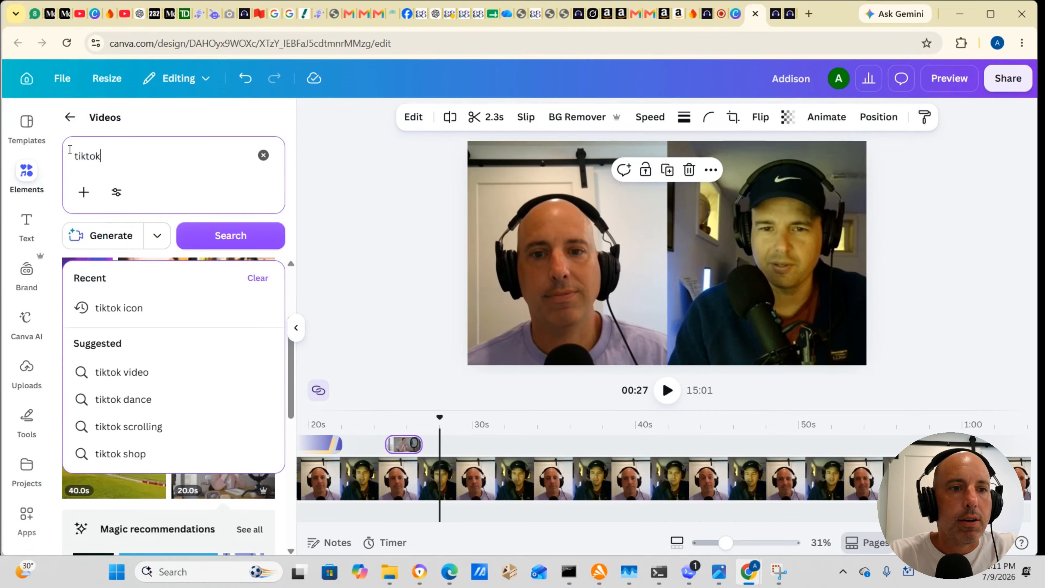
pyautogui.write(' video')
pyautogui.press('Return')
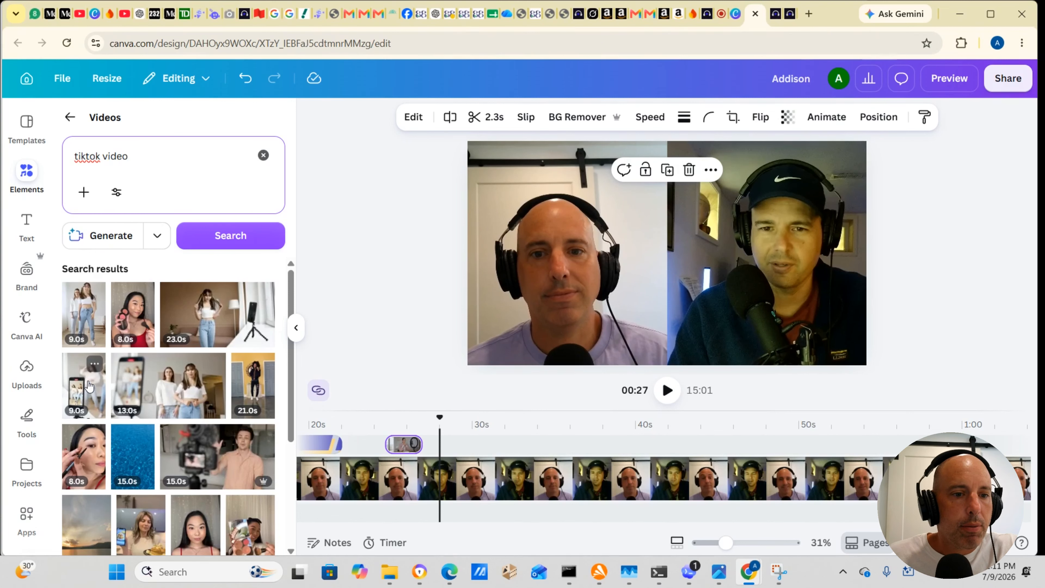
# Step: Add the 13 s clip of two women dancing before a phone as an overlay starting right after the ring-light clip, at about 27 s
pyautogui.click(138, 388)
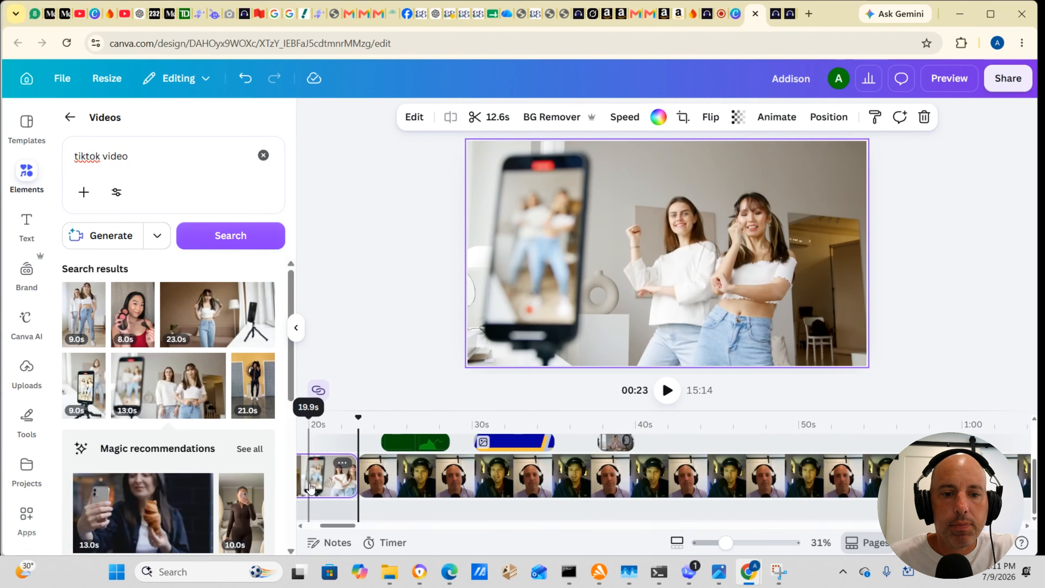
pyautogui.moveTo(319, 480); pyautogui.dragTo(724, 440)
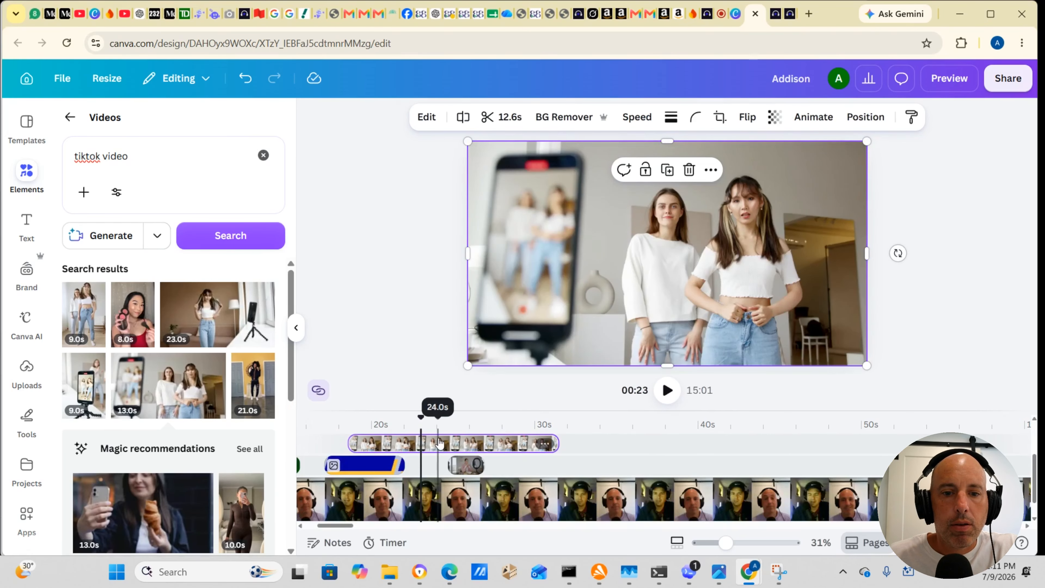
pyautogui.moveTo(439, 443)
pyautogui.mouseDown()
pyautogui.moveTo(574, 464)
pyautogui.moveTo(576, 447)
pyautogui.moveTo(576, 459)
pyautogui.moveTo(606, 460)
pyautogui.moveTo(570, 438)
pyautogui.mouseUp()
pyautogui.scroll(3, 534, 445)
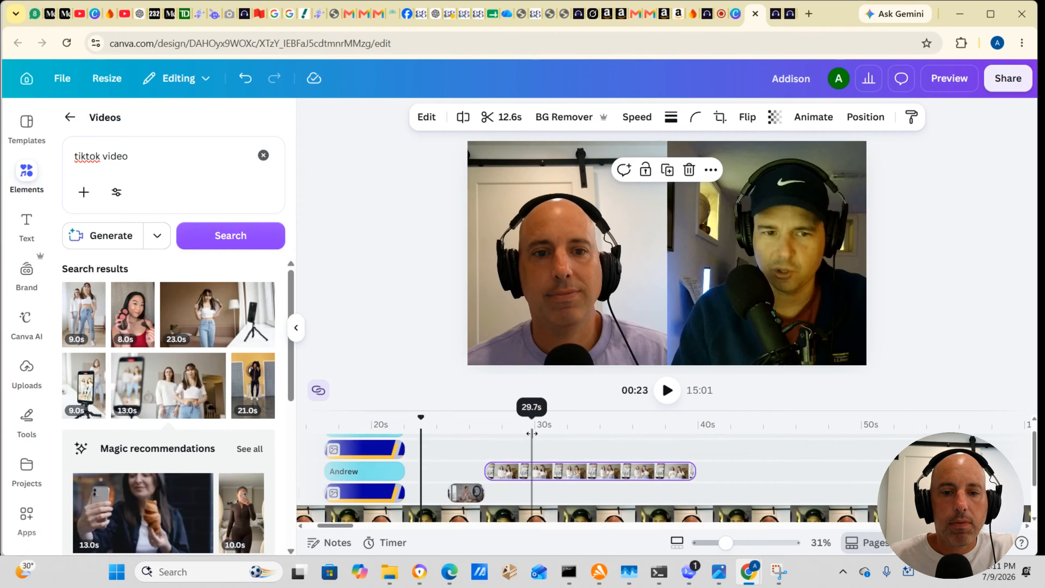
# Step: Move the ring-light clip onto the dance clip's track directly before it, and trim the dance clip's end to 3.3 s
pyautogui.moveTo(466, 514)
pyautogui.mouseDown()
pyautogui.moveTo(470, 469)
pyautogui.moveTo(471, 482)
pyautogui.moveTo(498, 485)
pyautogui.moveTo(480, 504)
pyautogui.mouseUp()
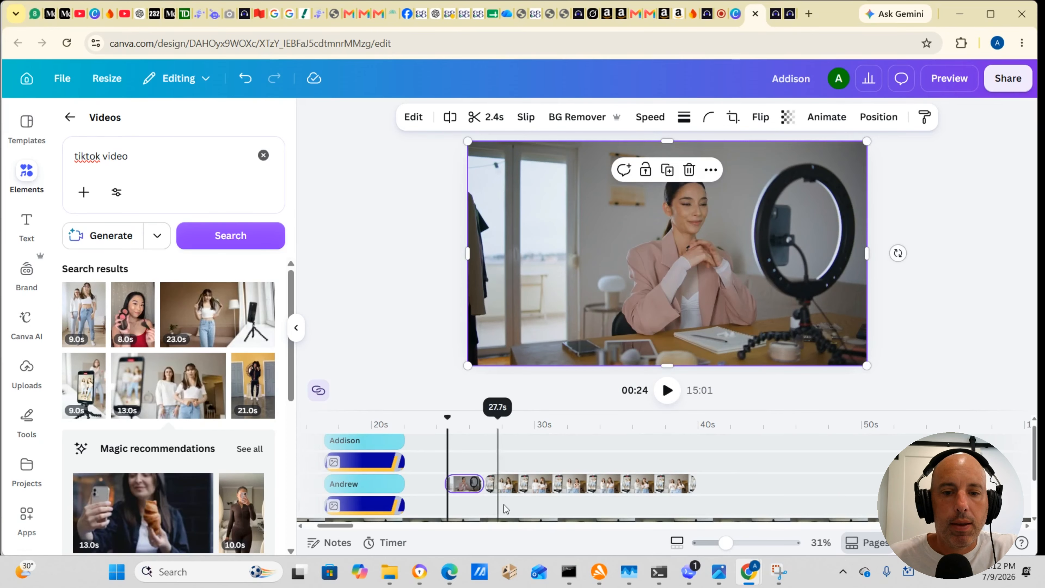
pyautogui.click(539, 422)
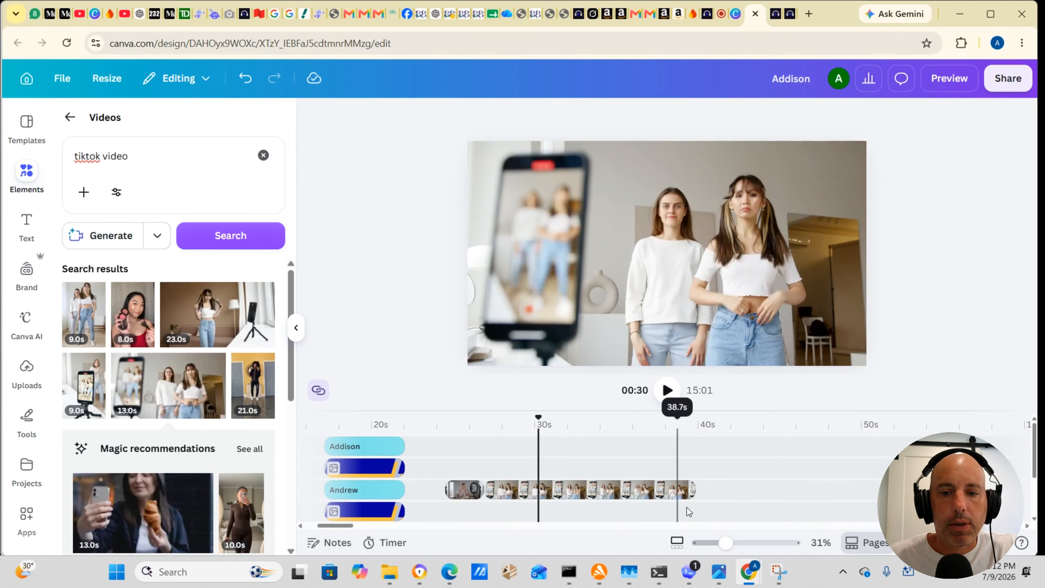
pyautogui.moveTo(669, 487); pyautogui.dragTo(537, 490)
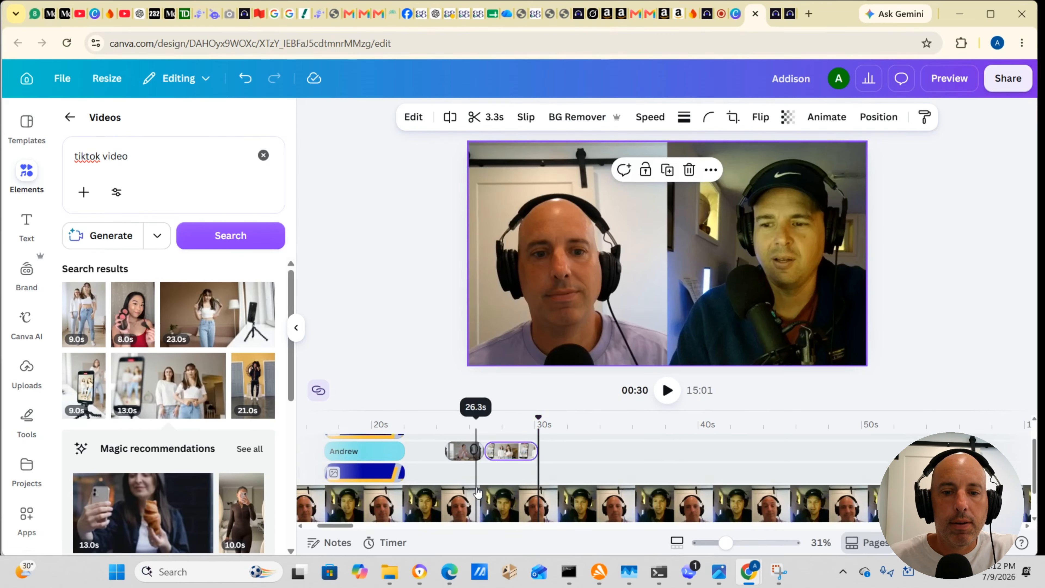
# Step: Play the video from 24 s through the ring-light and dance overlays to about 31 s
pyautogui.moveTo(539, 418); pyautogui.dragTo(437, 407)
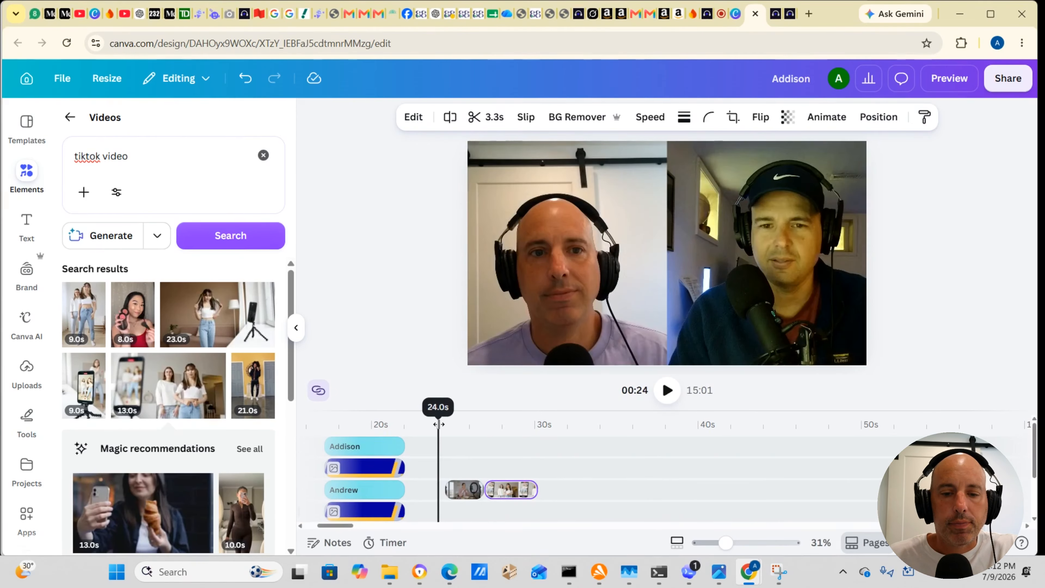
pyautogui.click(667, 391)
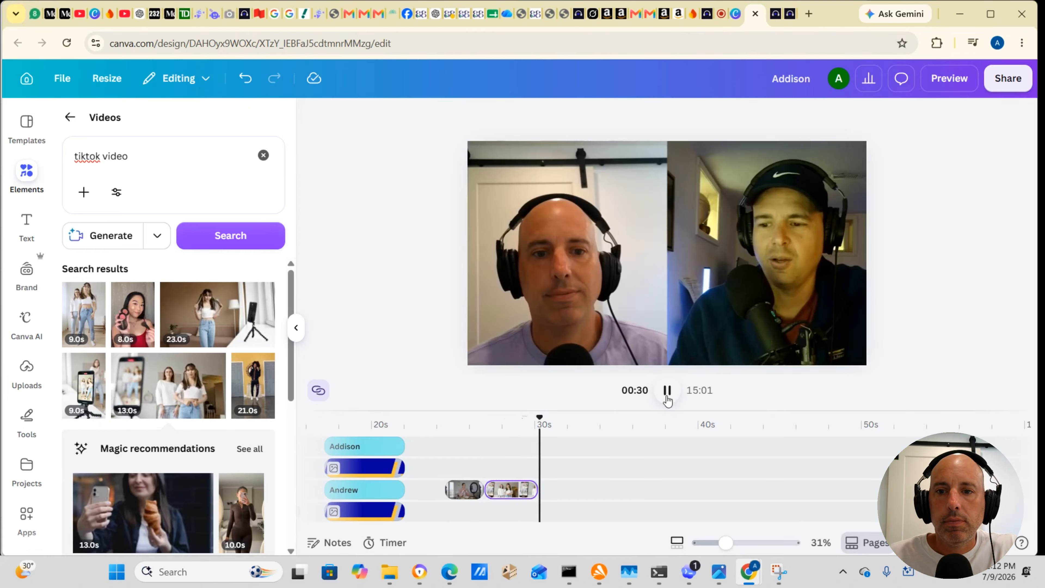
pyautogui.click(667, 395)
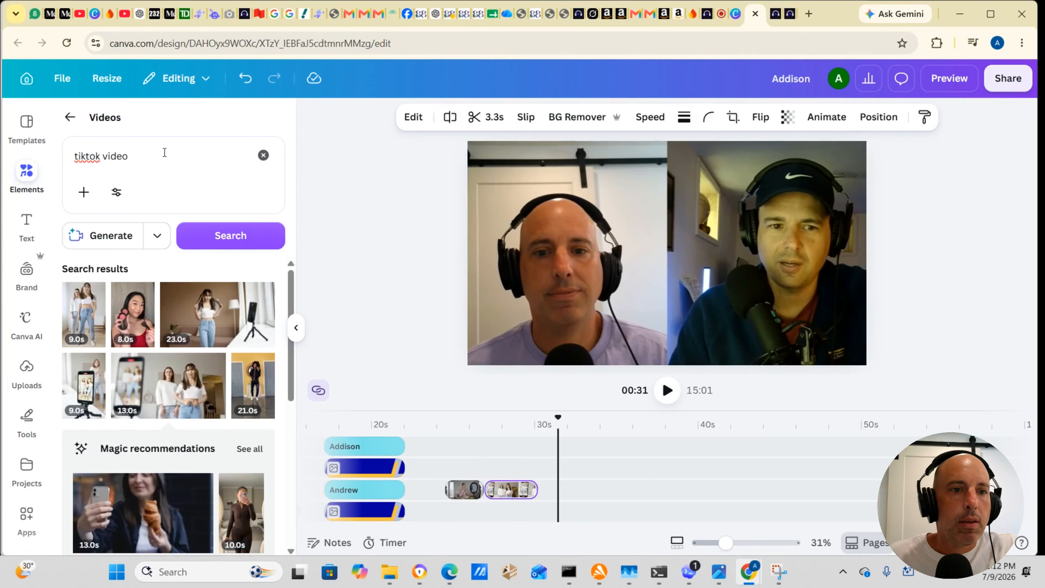
# Step: Replace the stock video search with "social media posting" and run it
pyautogui.moveTo(164, 153); pyautogui.dragTo(59, 153)
pyautogui.write('soc')
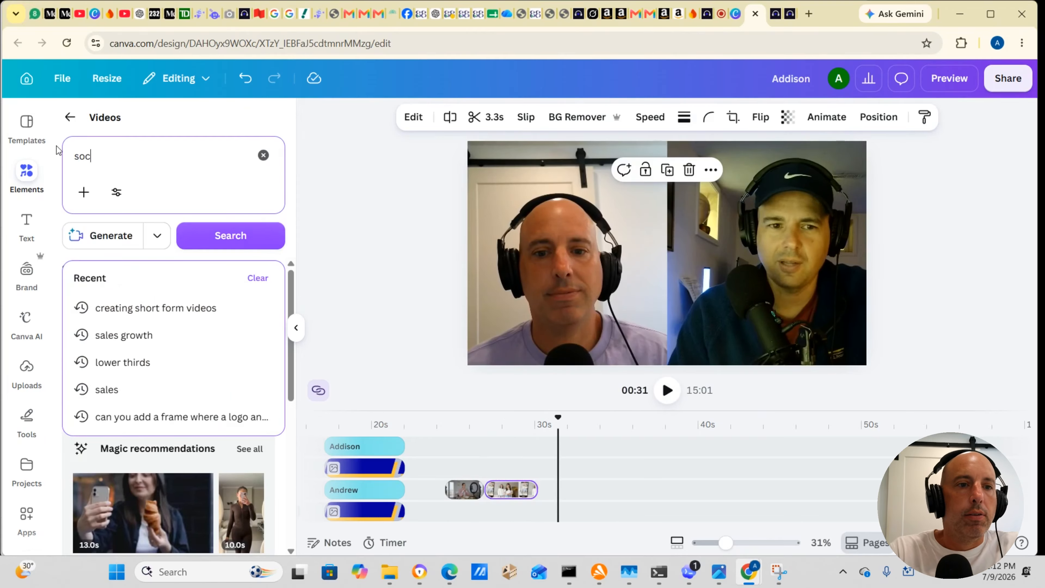
pyautogui.write('ial media')
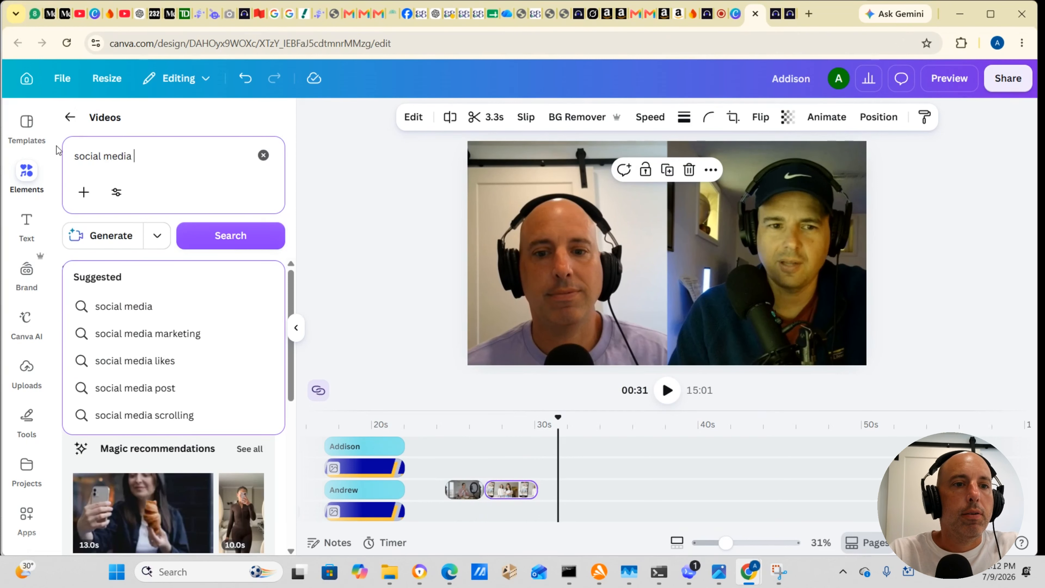
pyautogui.write(' posting')
pyautogui.press('Return')
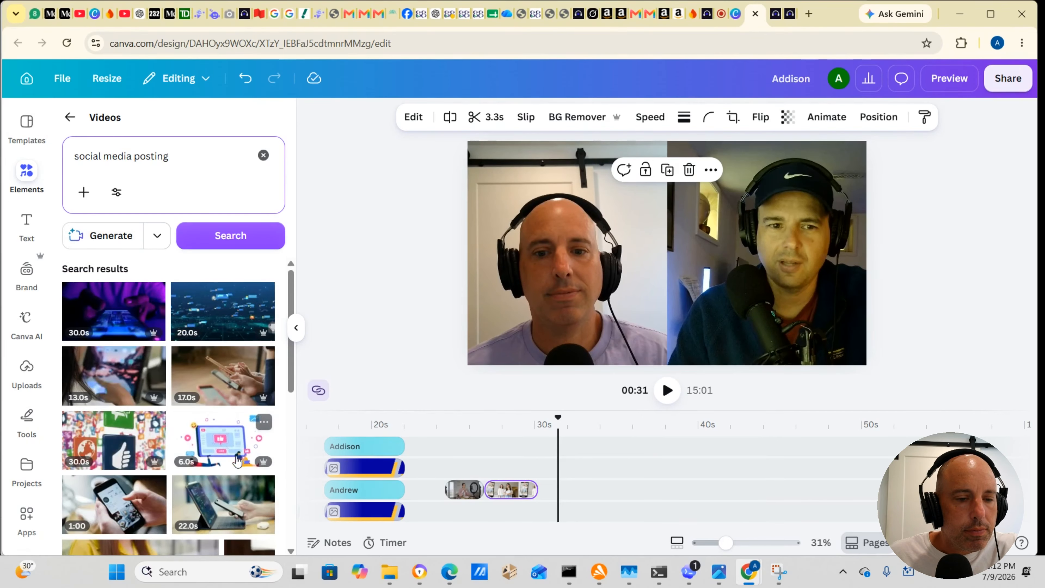
# Step: Add the 30 s social media icons clip as an overlay starting at about 30 s and trim its end to 5.3 s
pyautogui.click(121, 445)
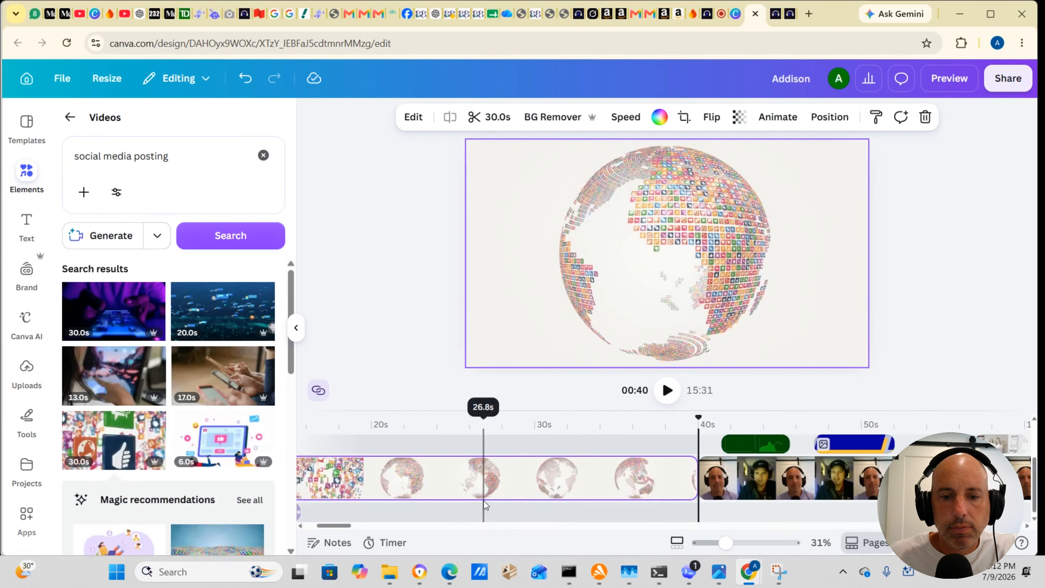
pyautogui.moveTo(356, 478); pyautogui.dragTo(820, 474)
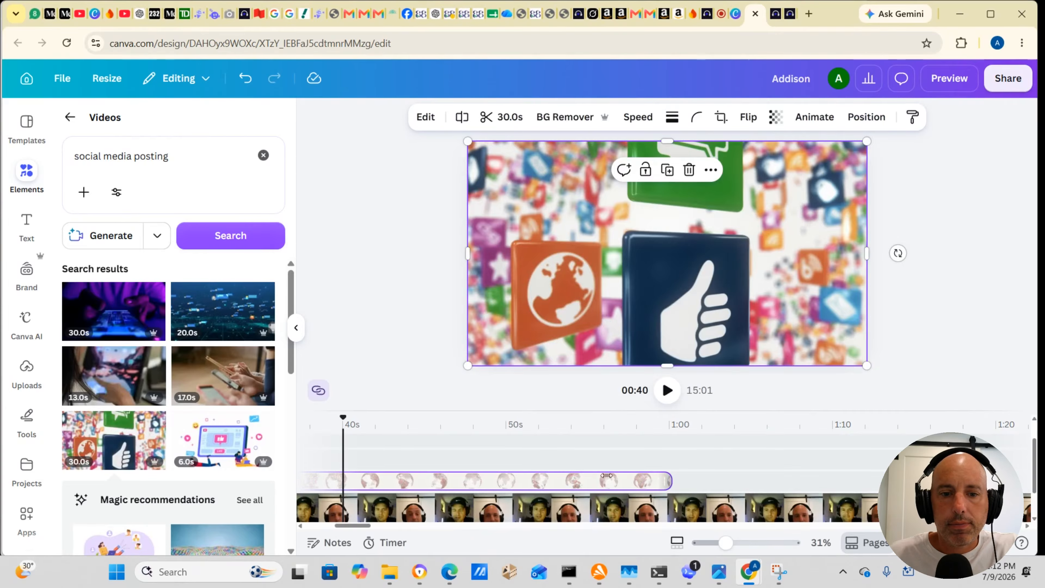
pyautogui.moveTo(607, 476); pyautogui.dragTo(358, 480)
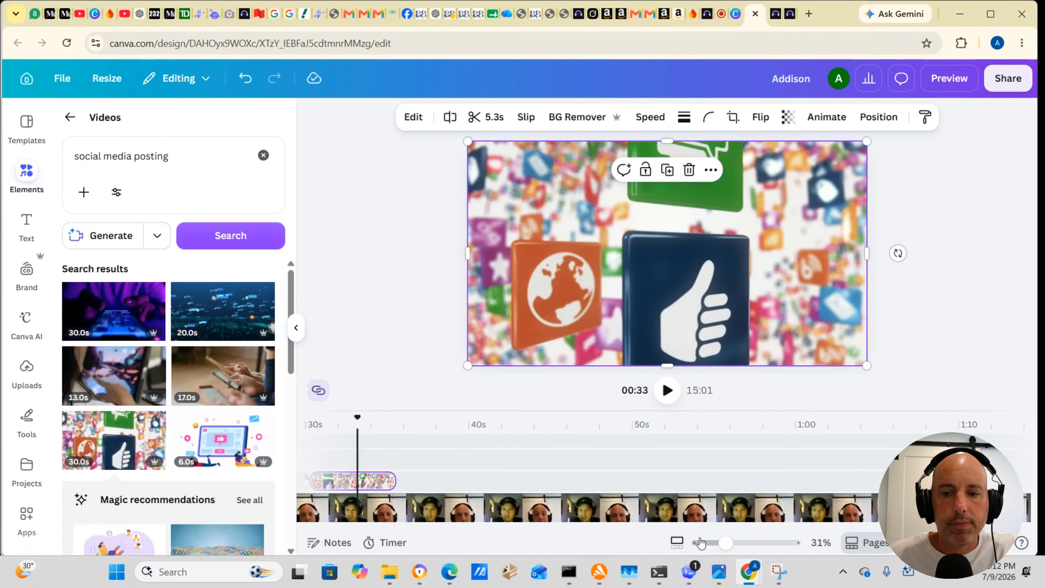
# Step: Trim the end of the social media icons overlay to a duration of 2.9 s
pyautogui.moveTo(344, 529); pyautogui.dragTo(334, 531)
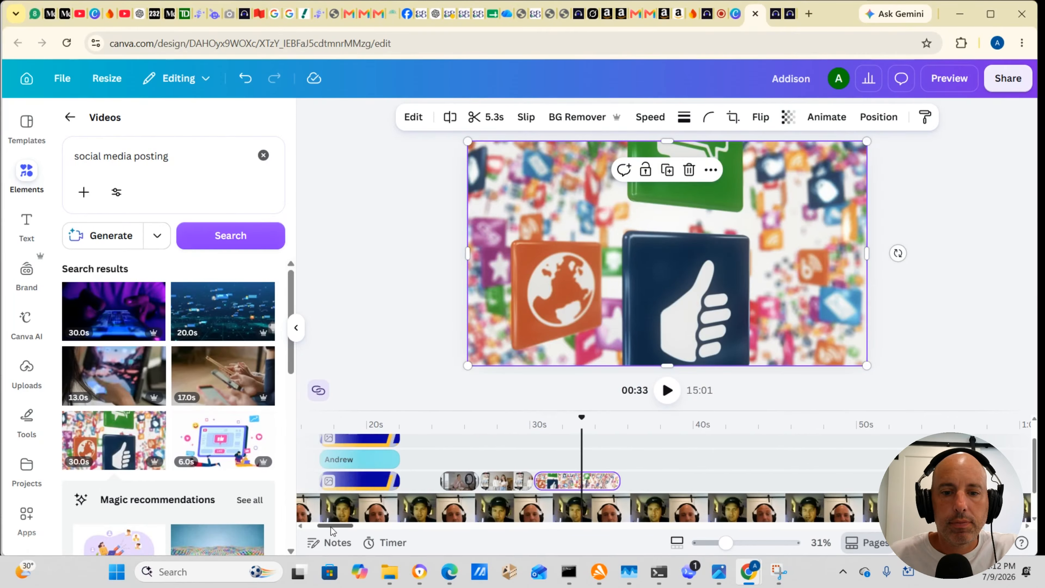
pyautogui.moveTo(618, 480); pyautogui.dragTo(580, 479)
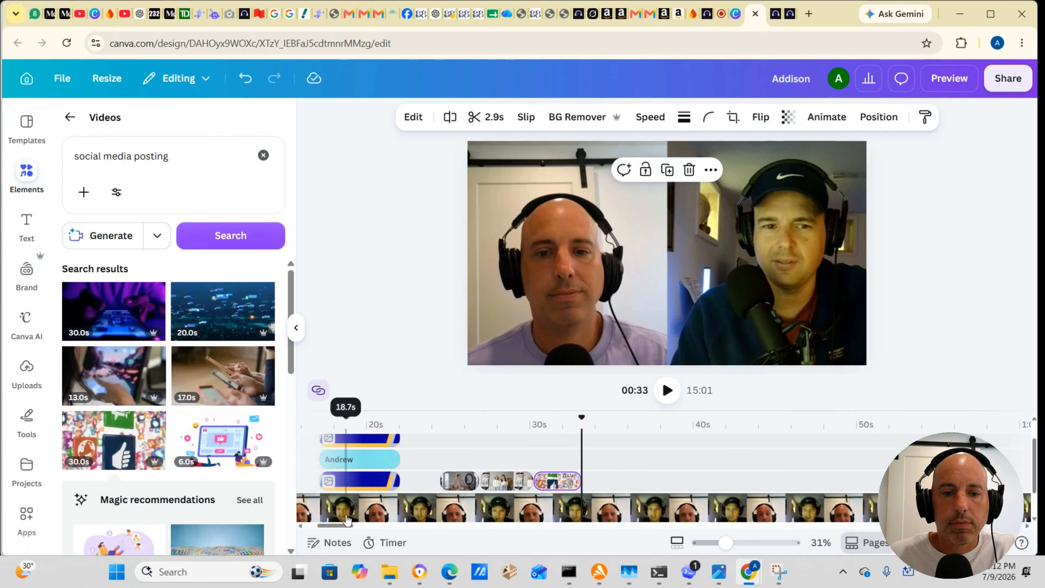
# Step: Play the video from about 8 s in the intro through to the ring-light overlay at about 25 s
pyautogui.moveTo(335, 529); pyautogui.dragTo(311, 529)
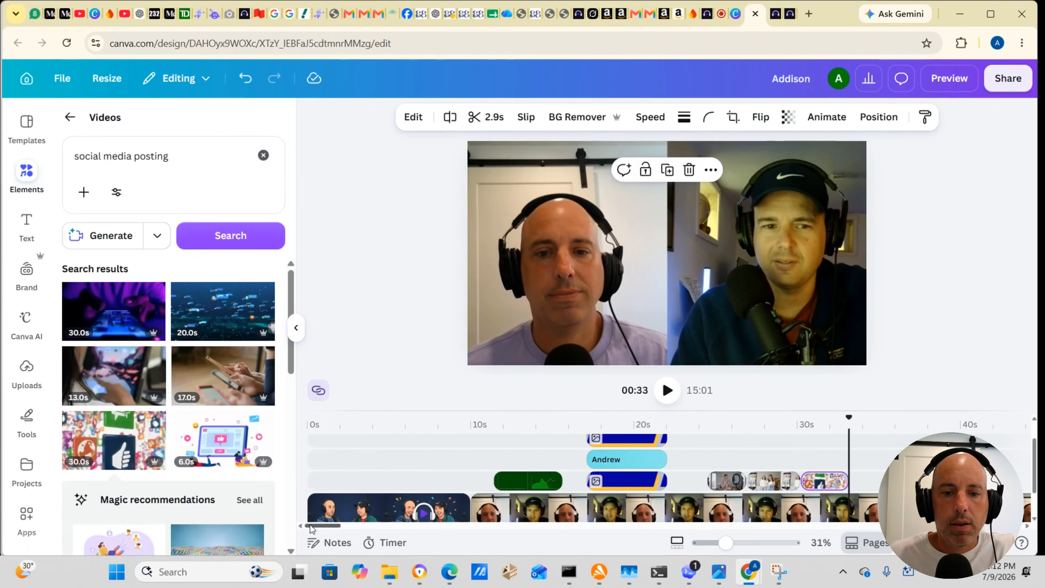
pyautogui.click(450, 424)
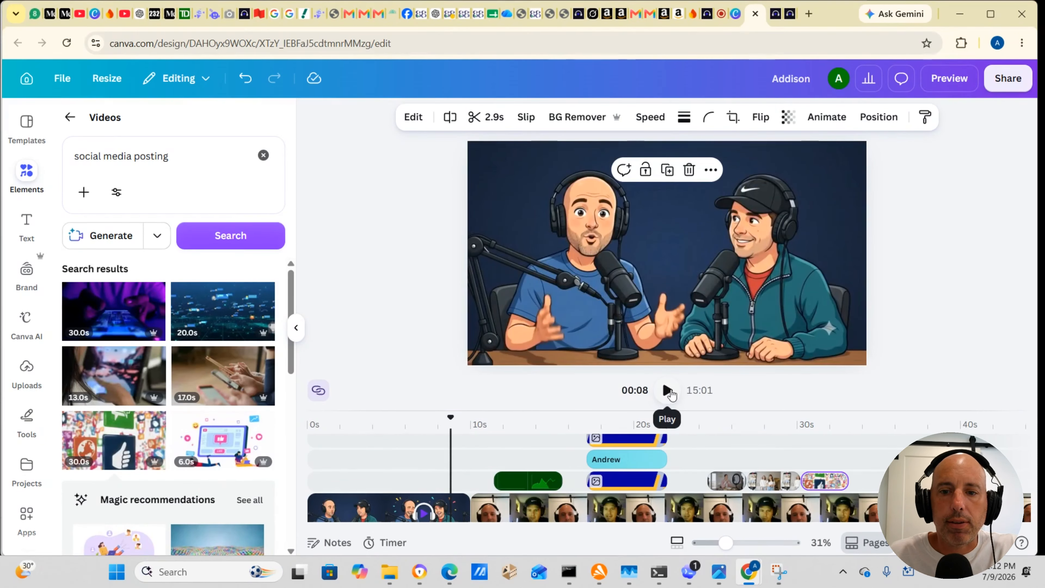
pyautogui.click(667, 390)
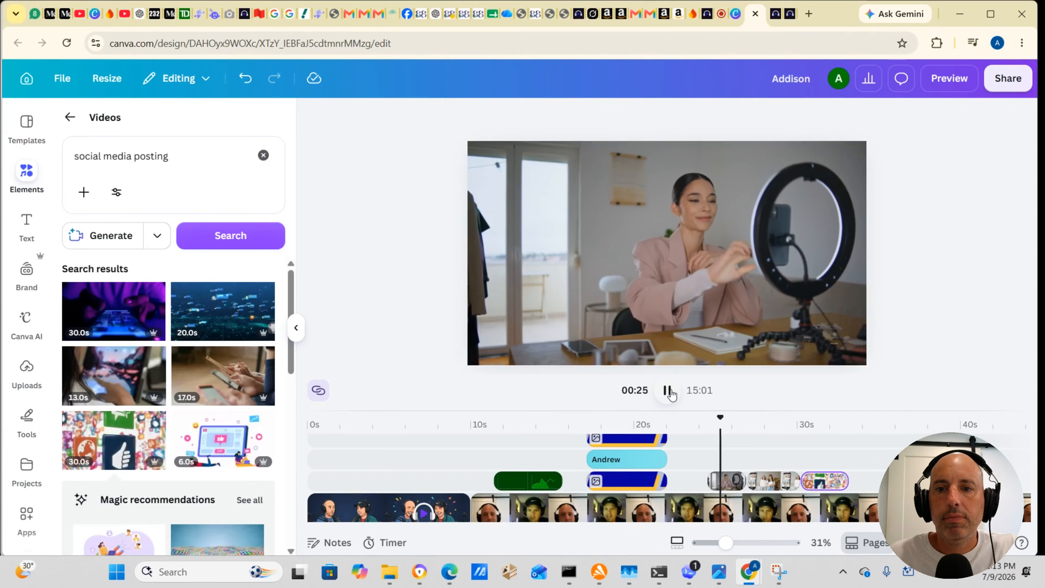
pyautogui.click(668, 390)
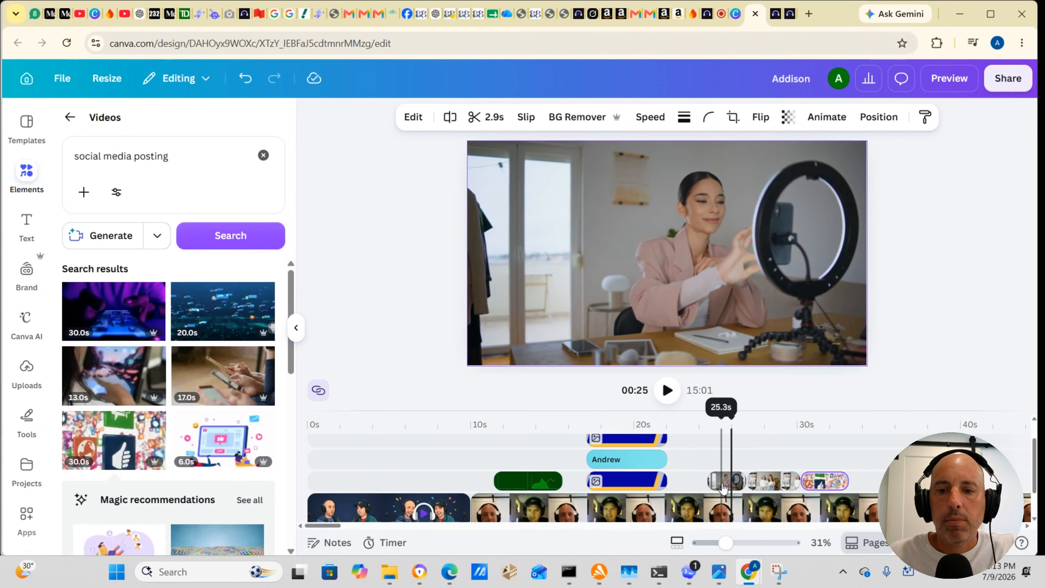
# Step: Shift the ring-light and dance overlays about 1 s earlier, and trim the ring-light clip's start to a duration of 1.7 s
pyautogui.moveTo(724, 488); pyautogui.dragTo(754, 486)
pyautogui.click(732, 487)
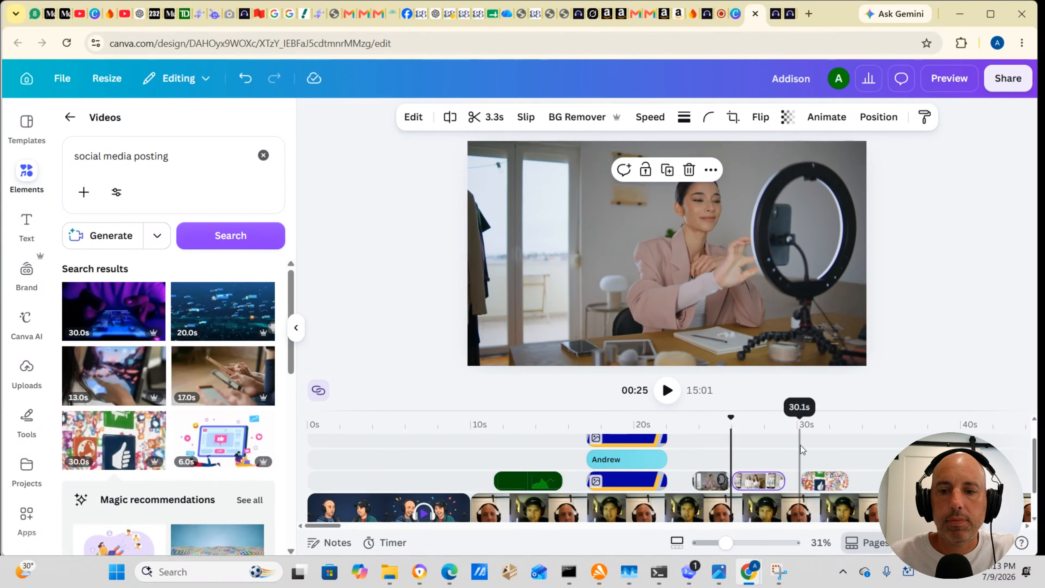
pyautogui.click(800, 457)
pyautogui.click(711, 483)
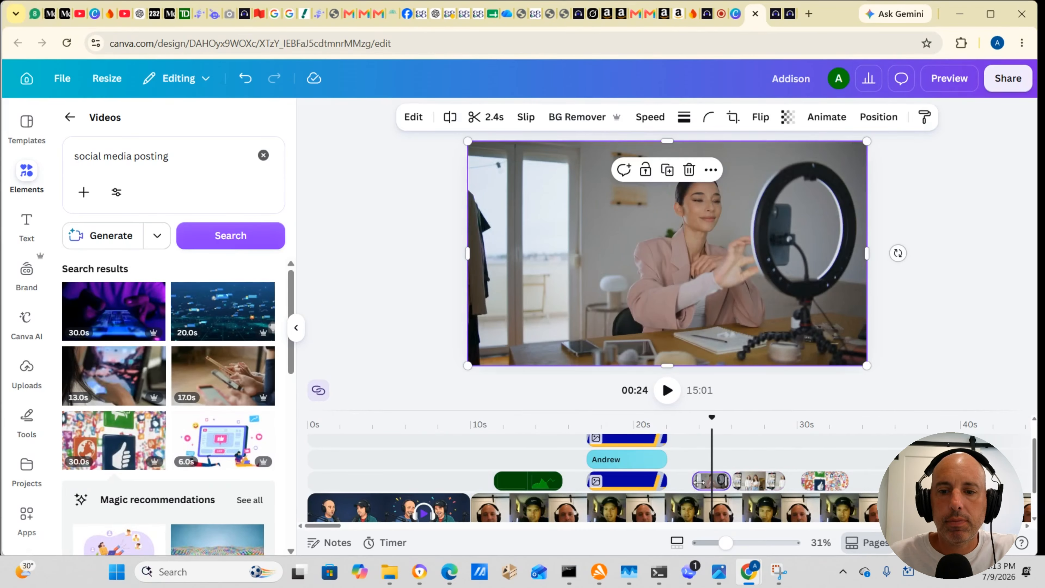
pyautogui.moveTo(700, 482); pyautogui.dragTo(703, 482)
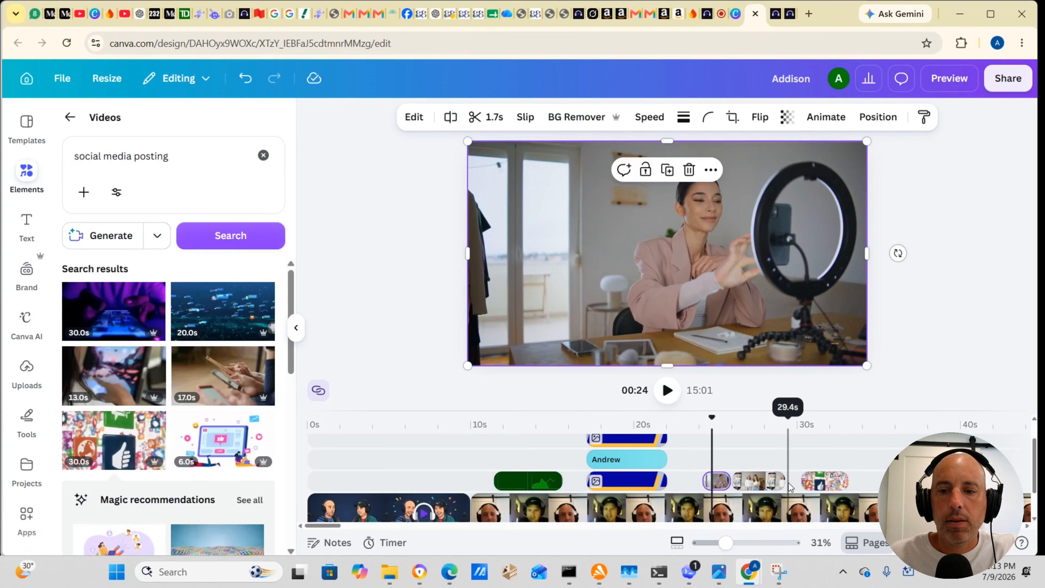
# Step: Trim the dance clip to 2.3 s and the social media icons clip to 1.8 s, bringing the icons clip forward to about 28 s
pyautogui.click(779, 482)
pyautogui.moveTo(777, 481)
pyautogui.mouseDown()
pyautogui.moveTo(816, 488)
pyautogui.moveTo(786, 480)
pyautogui.mouseUp()
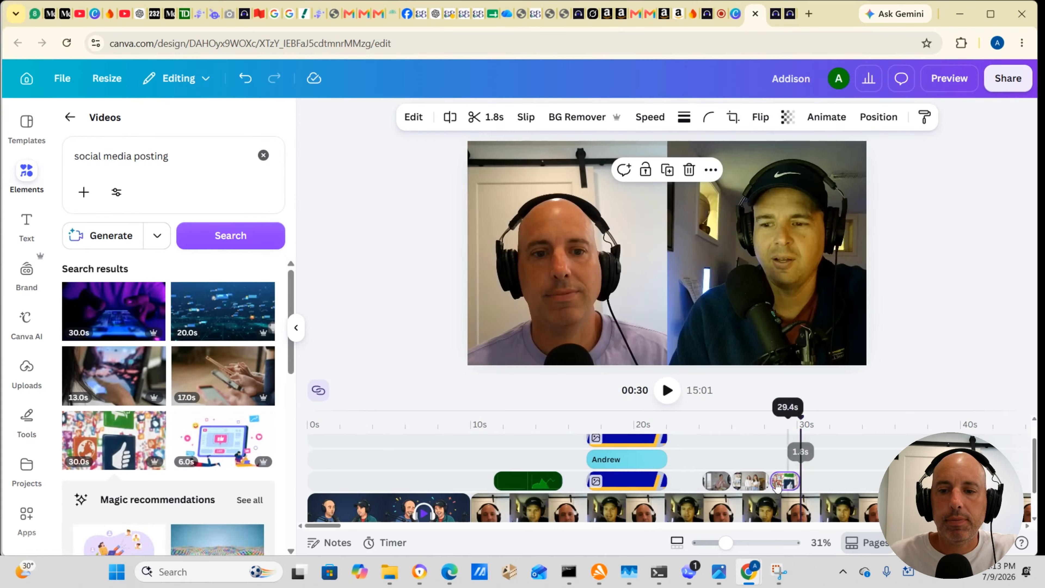
pyautogui.click(750, 486)
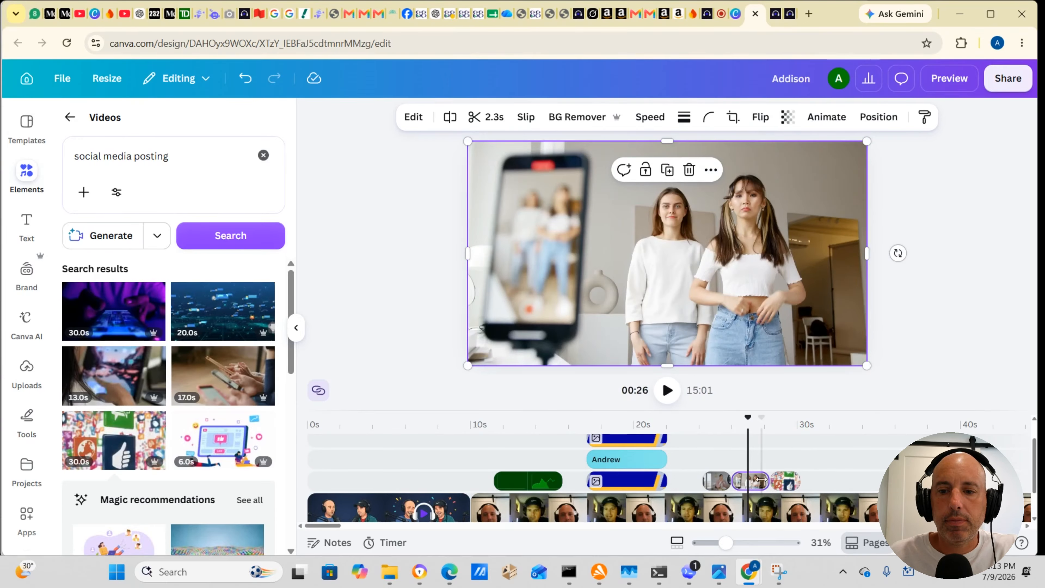
# Step: Close the small gap by moving the social media icons clip directly against the end of the dance clip
pyautogui.click(790, 486)
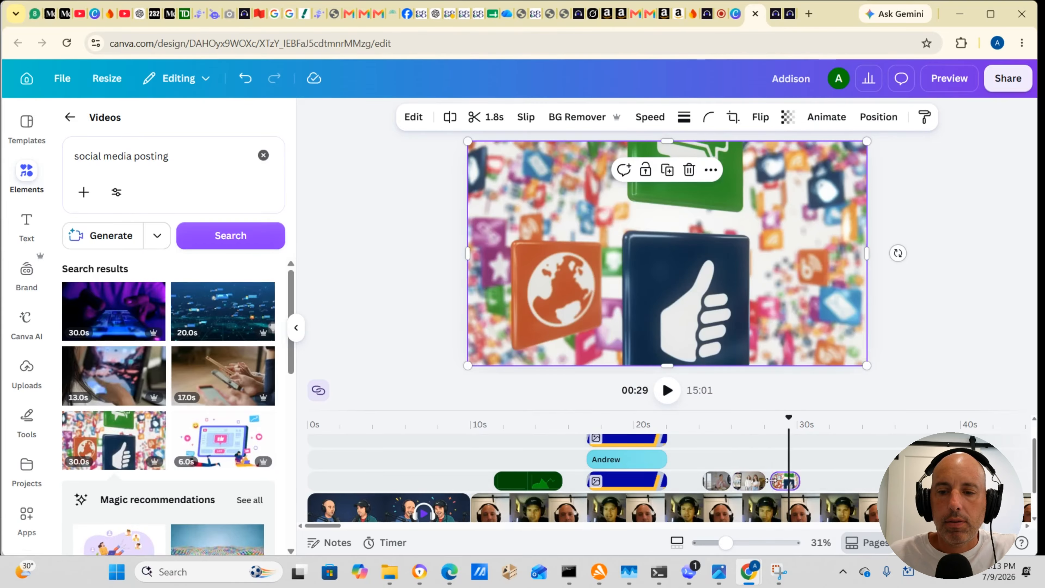
pyautogui.moveTo(770, 479); pyautogui.dragTo(772, 482)
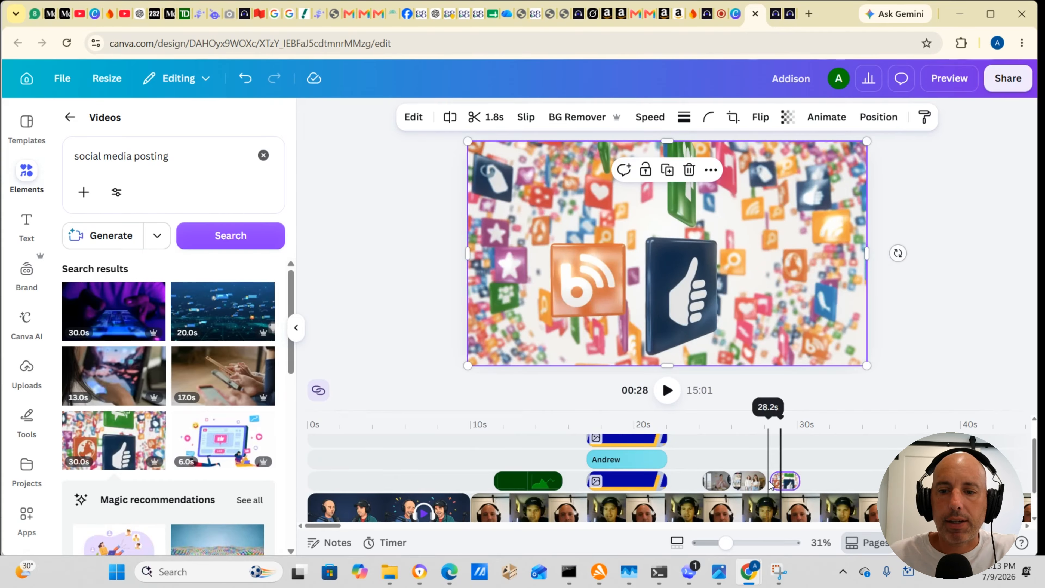
pyautogui.moveTo(775, 480); pyautogui.dragTo(784, 486)
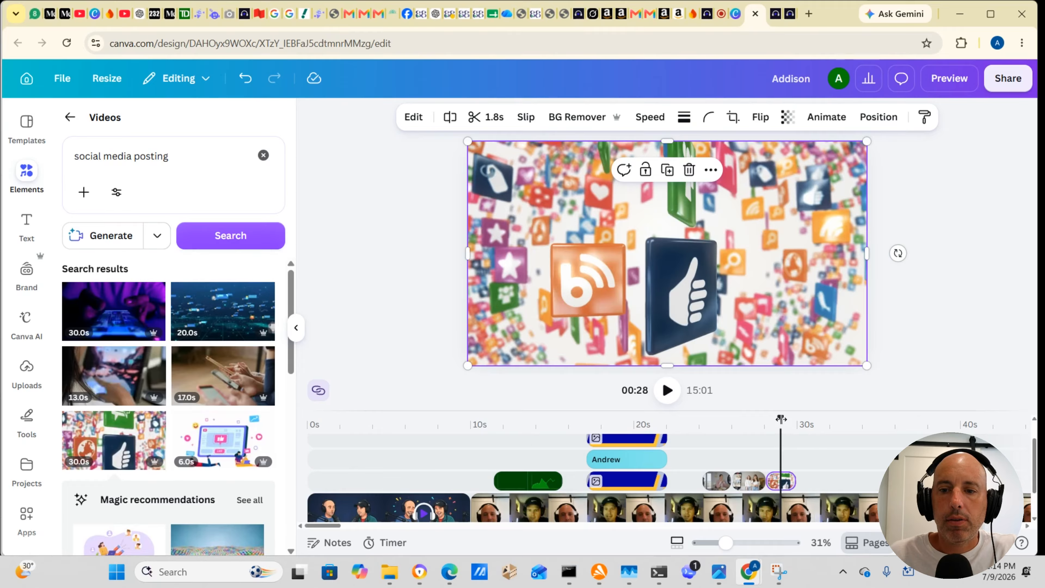
# Step: Play the video from about 22 s through the three retimed B-roll overlays to about 31 s
pyautogui.moveTo(777, 415); pyautogui.dragTo(680, 417)
pyautogui.click(668, 391)
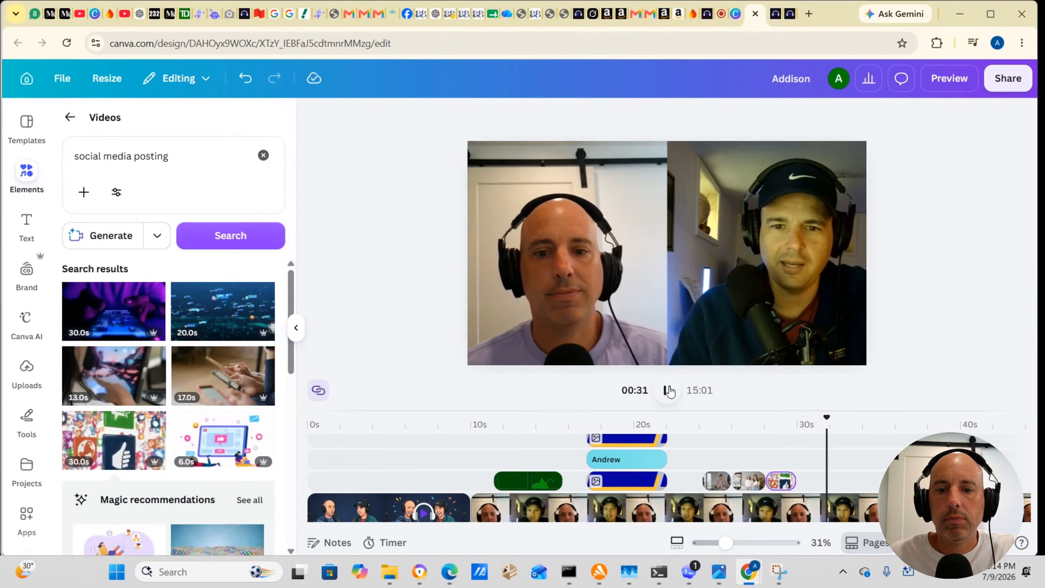
pyautogui.click(668, 390)
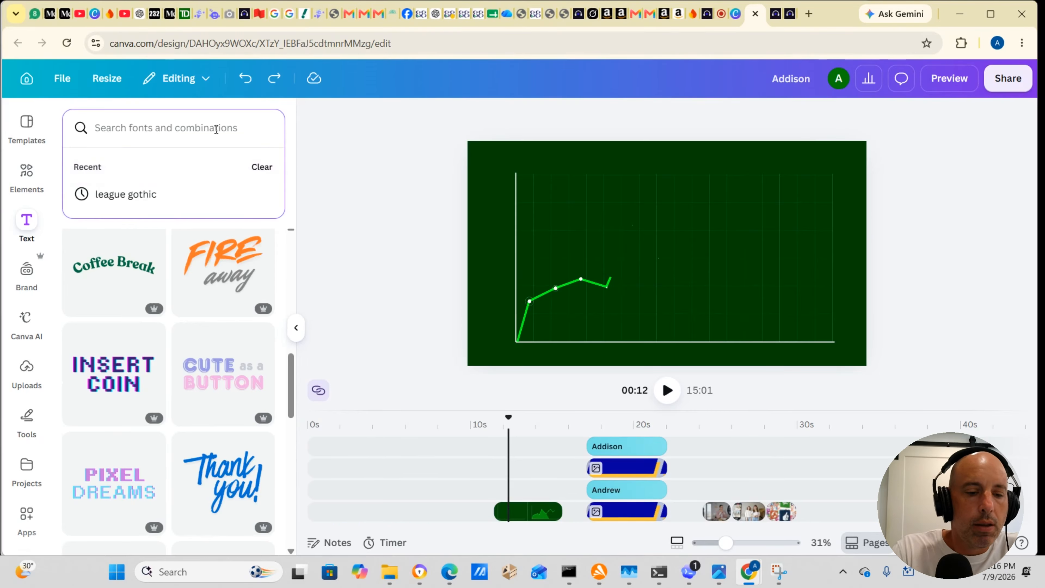
pyautogui.click(387, 234)
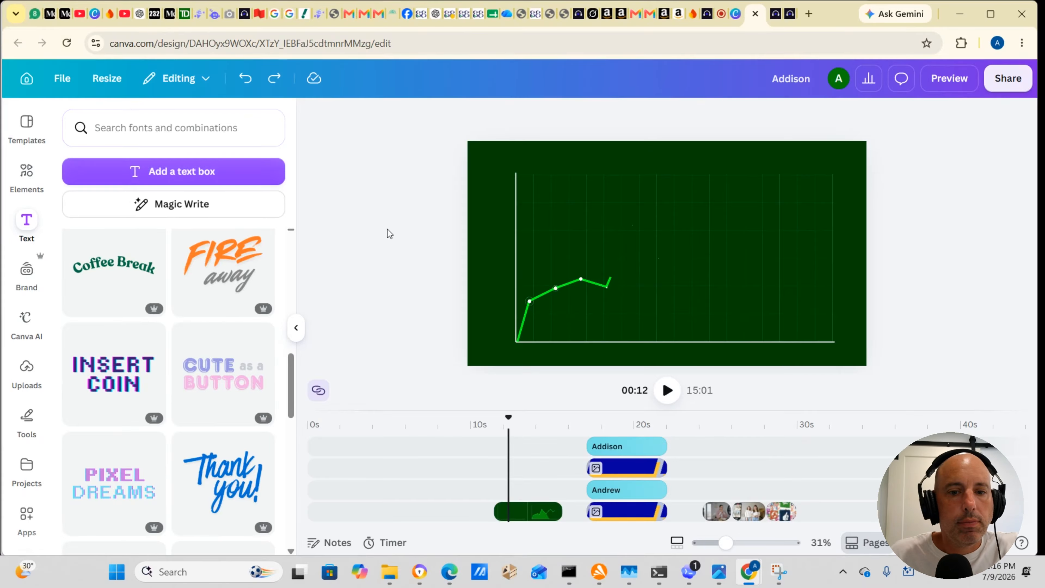
pyautogui.click(167, 173)
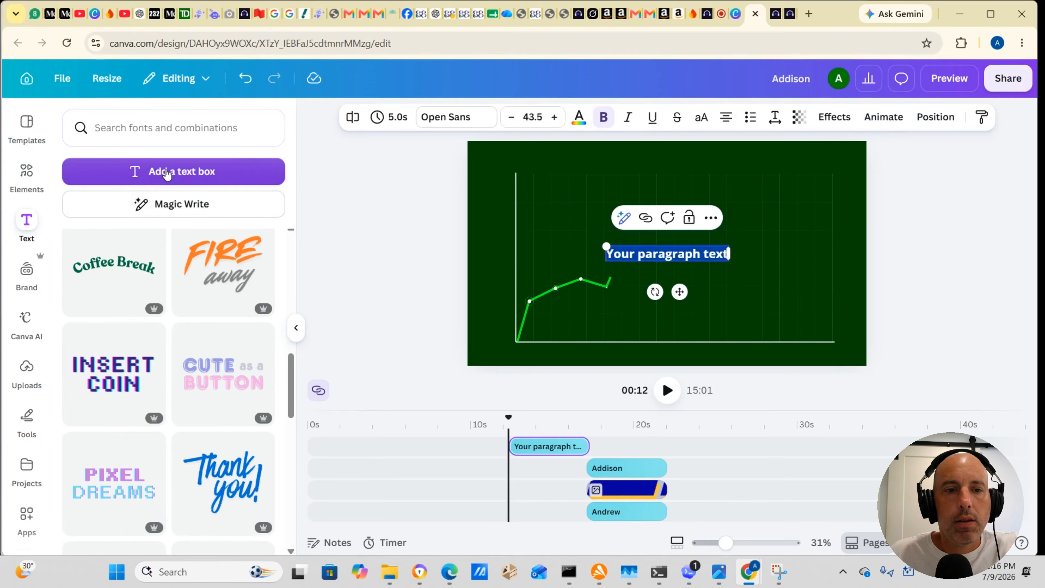
pyautogui.click(245, 78)
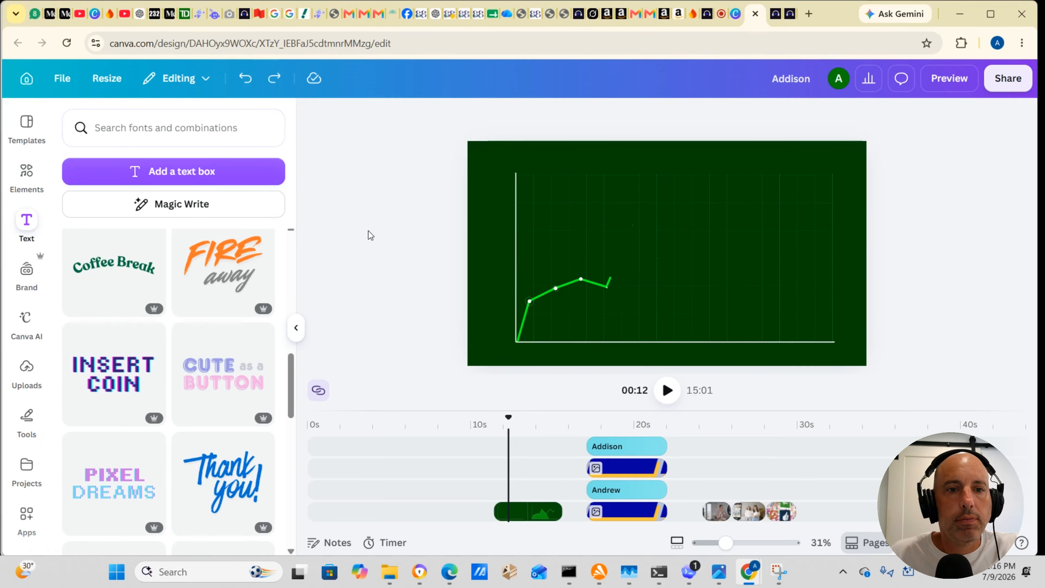
# Step: Add a text box reading "10X" over the green chart clip at about 12 s
pyautogui.click(153, 172)
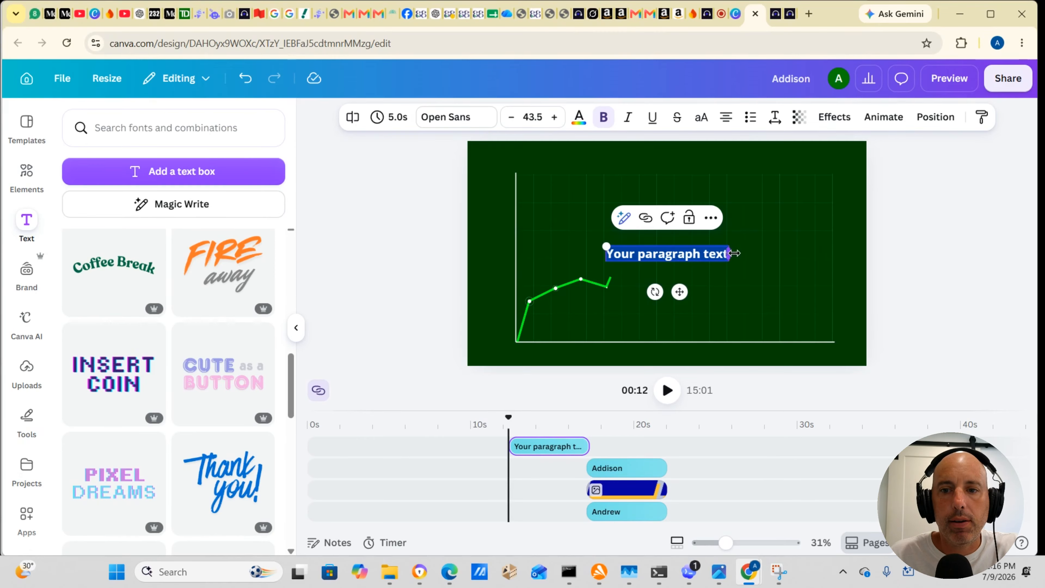
pyautogui.moveTo(731, 253); pyautogui.dragTo(690, 265)
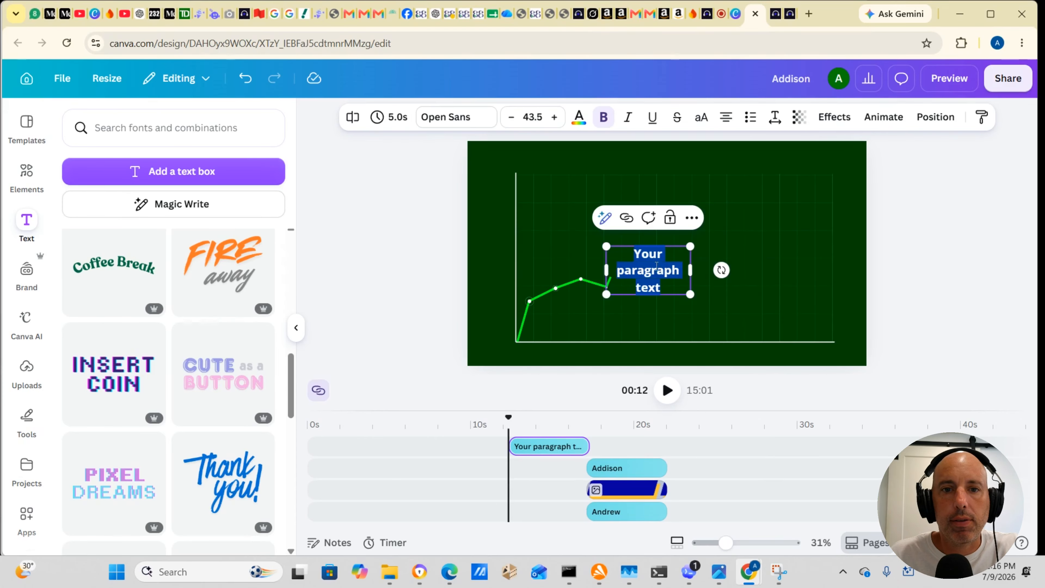
pyautogui.press('BackSpace')
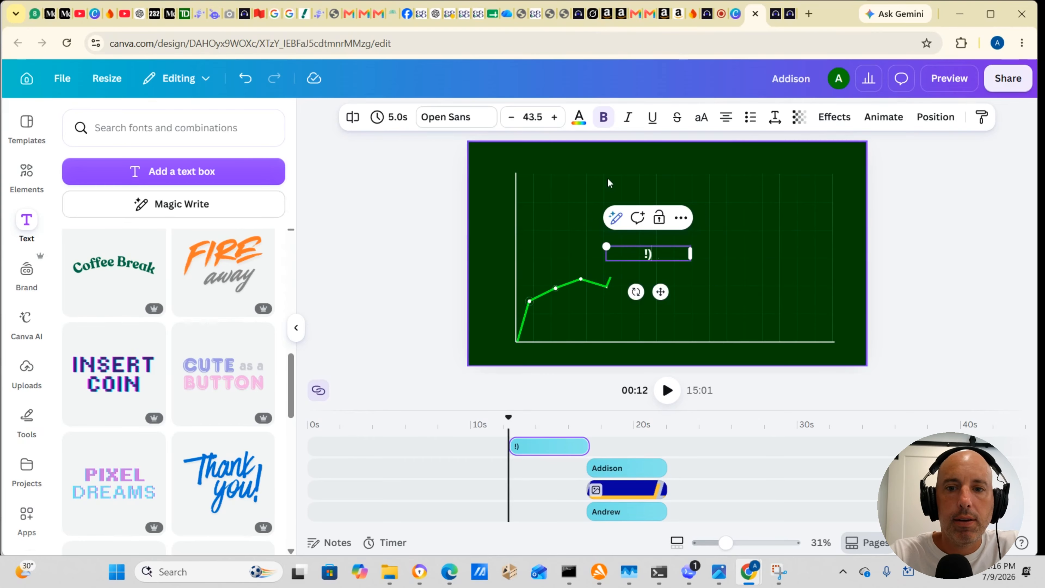
pyautogui.write('10')
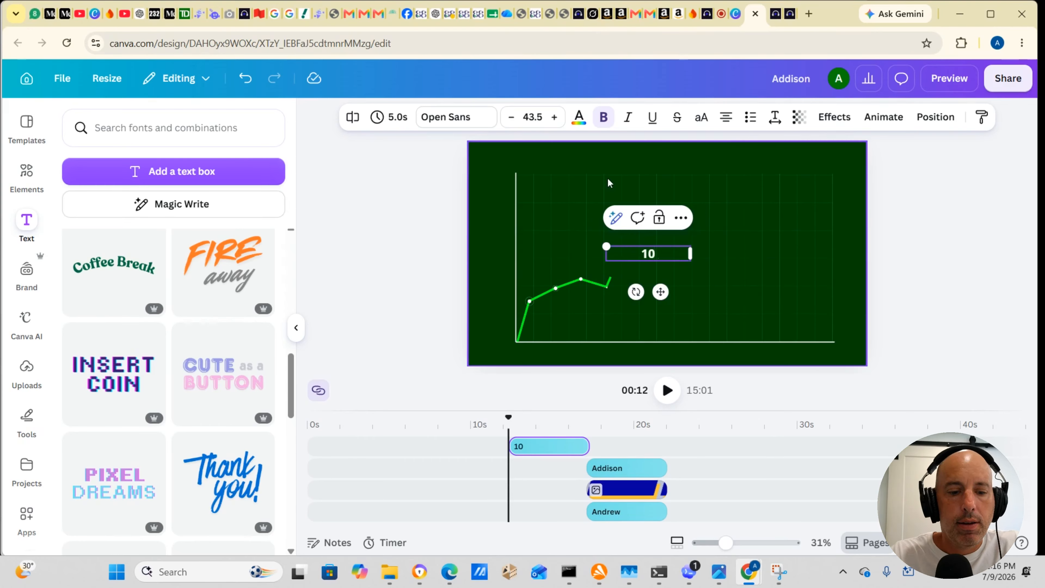
pyautogui.write('X')
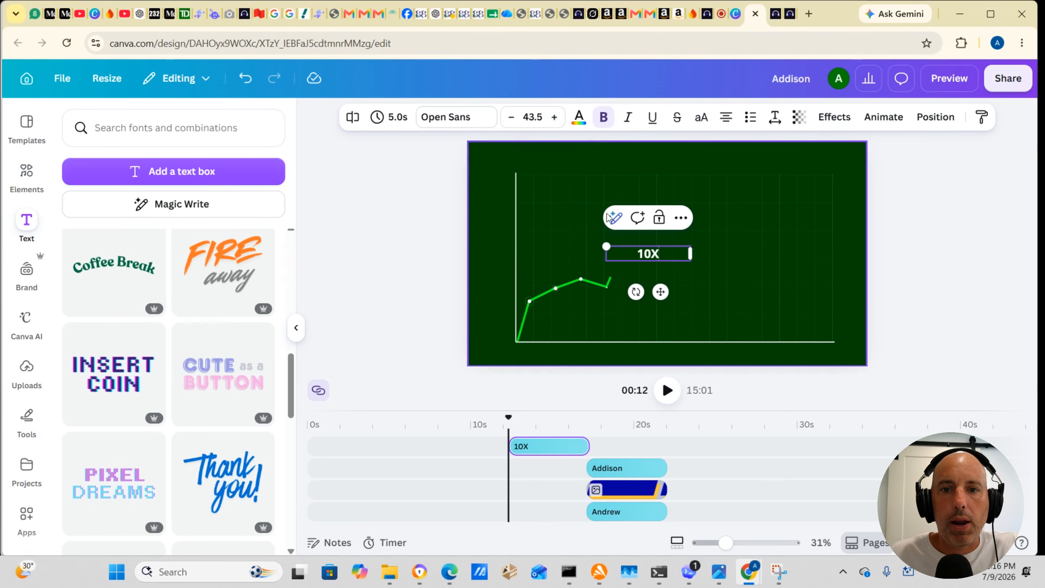
# Step: Set the "10X" text's font size to 250 and widen its box so the text fits on one line
pyautogui.click(554, 117)
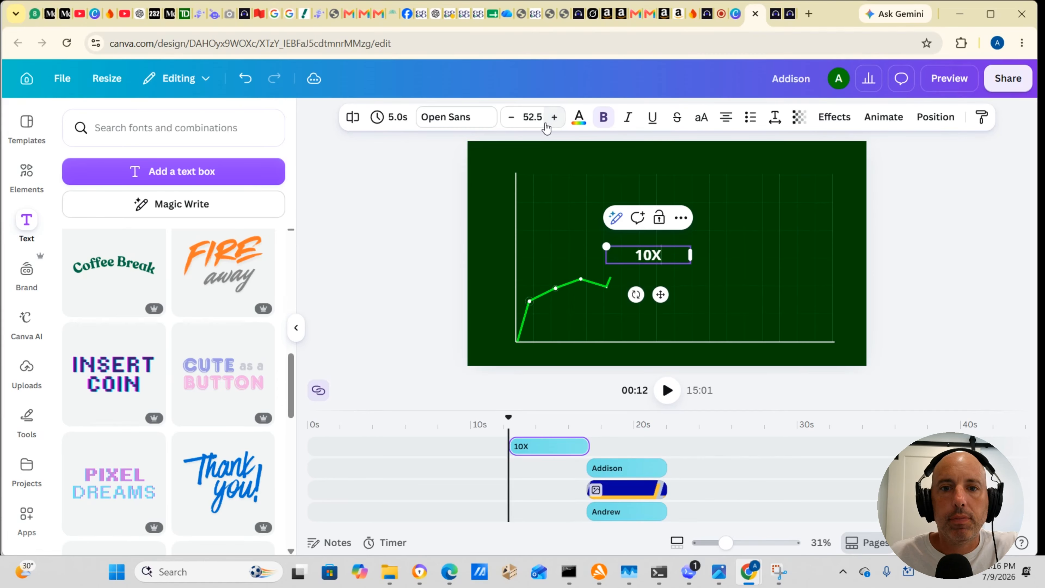
pyautogui.click(525, 118)
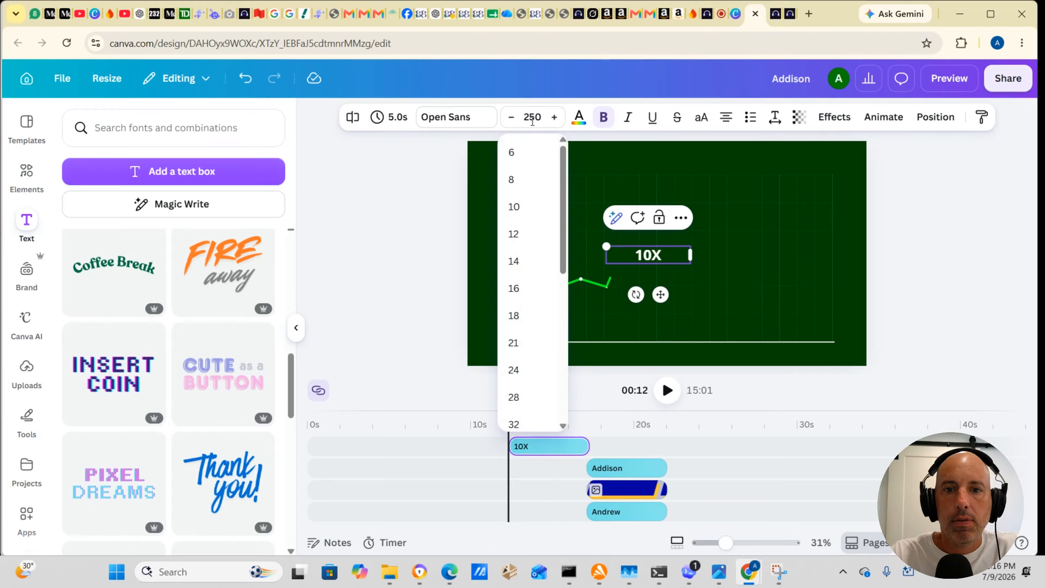
pyautogui.press('Return')
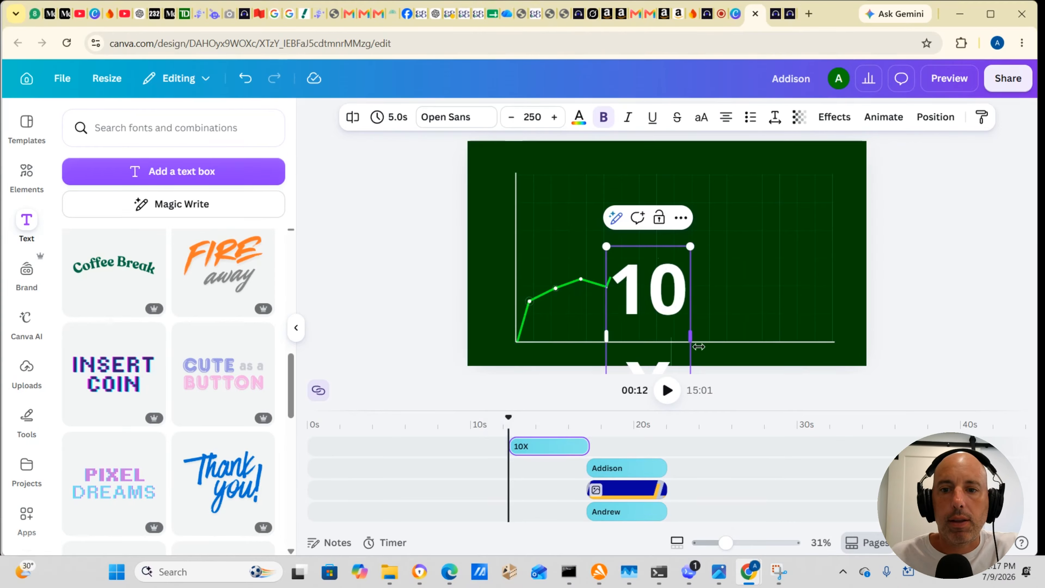
pyautogui.moveTo(704, 332); pyautogui.dragTo(764, 325)
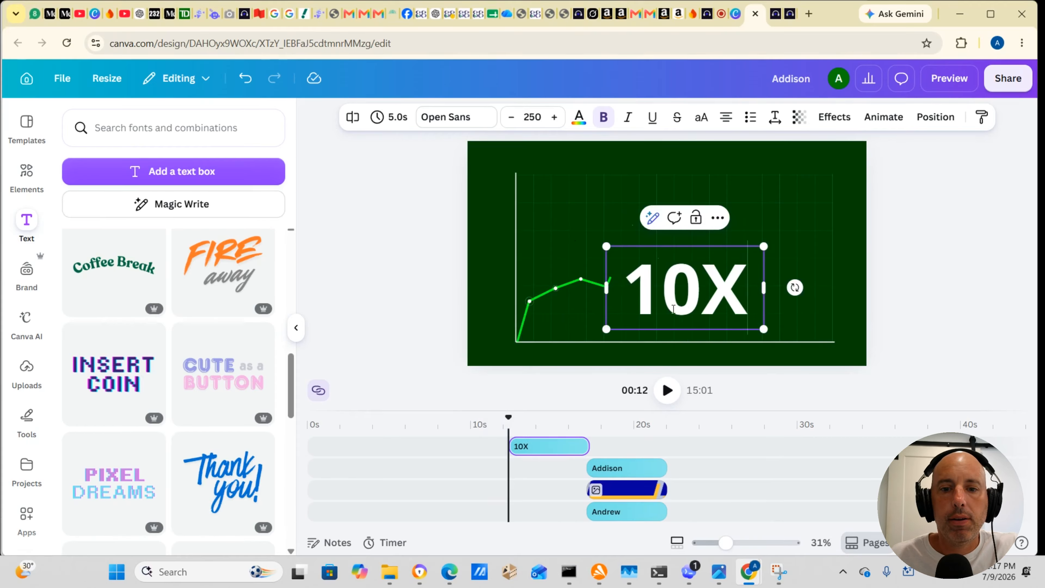
# Step: Trim the "10X" text to 2.3 s starting at about 13 s, and place it on the track directly above the chart clip
pyautogui.moveTo(512, 446); pyautogui.dragTo(560, 448)
pyautogui.scroll(-2, 523, 469)
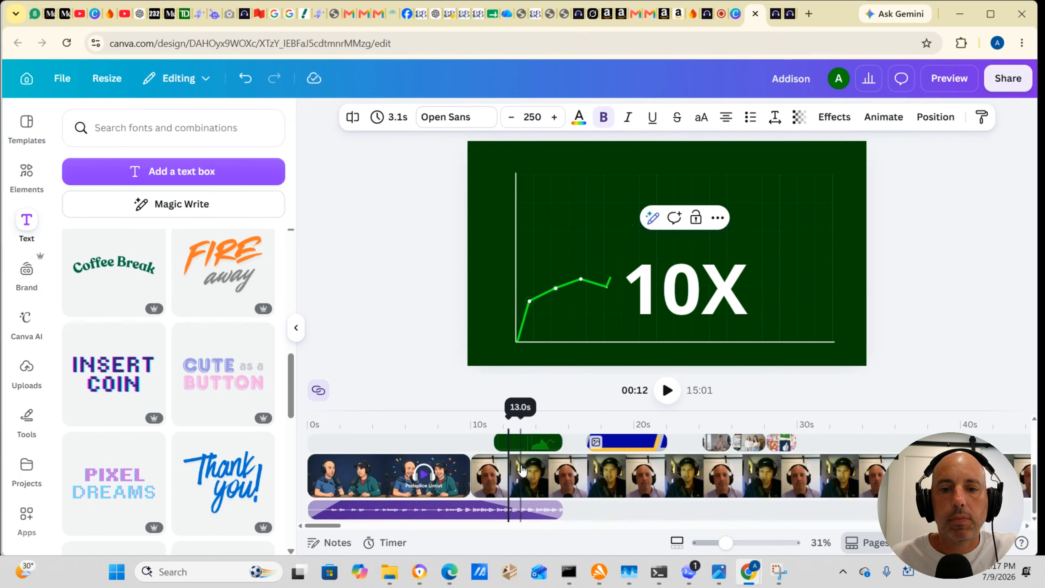
pyautogui.scroll(2, 531, 466)
pyautogui.moveTo(562, 449); pyautogui.dragTo(524, 481)
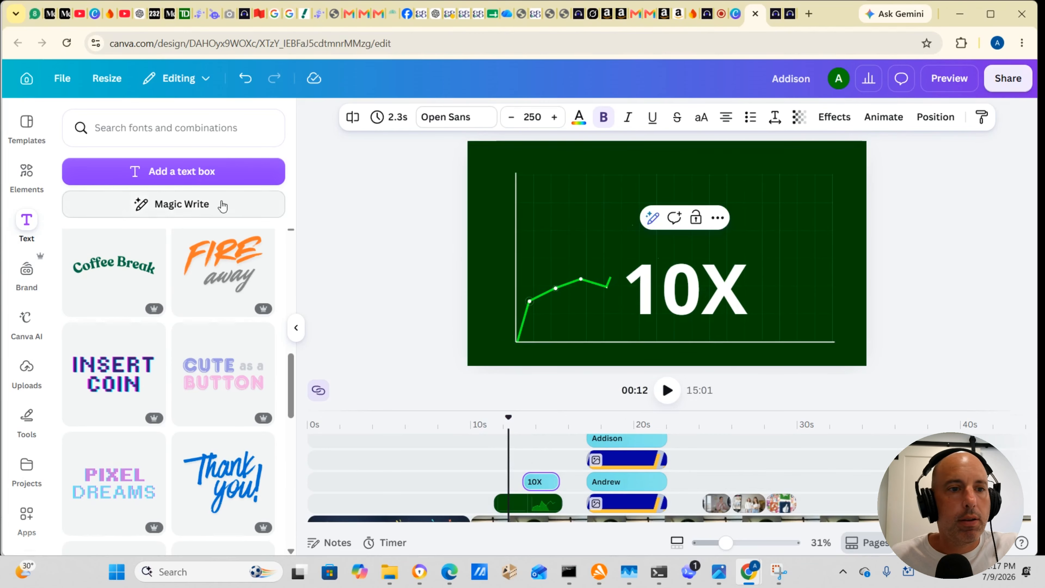
# Step: Enlarge the "10X" text to font size 322 and position it in the upper-right area of the chart
pyautogui.click(535, 423)
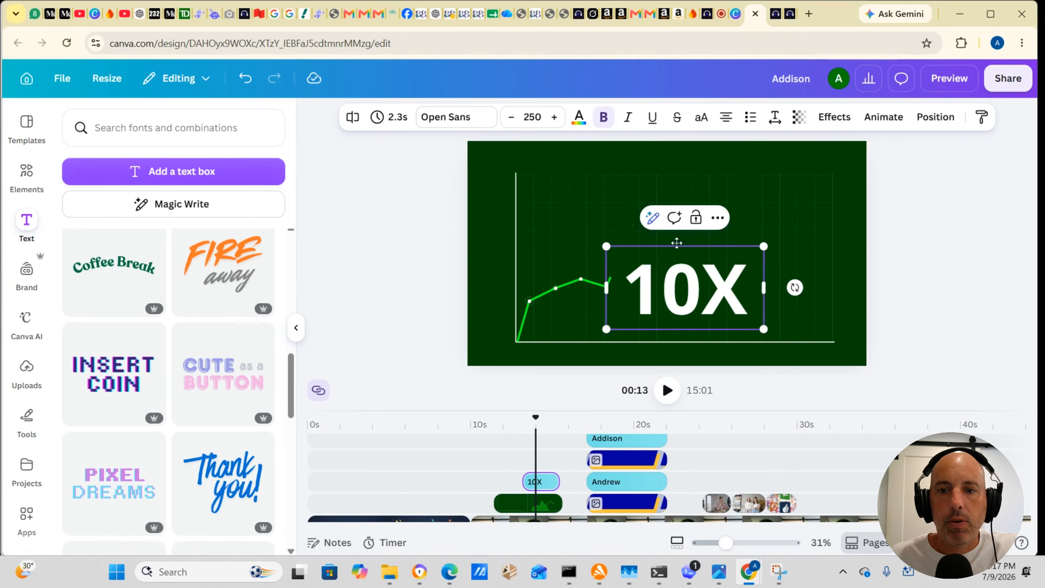
pyautogui.moveTo(677, 242); pyautogui.dragTo(753, 154)
pyautogui.moveTo(686, 158); pyautogui.dragTo(642, 134)
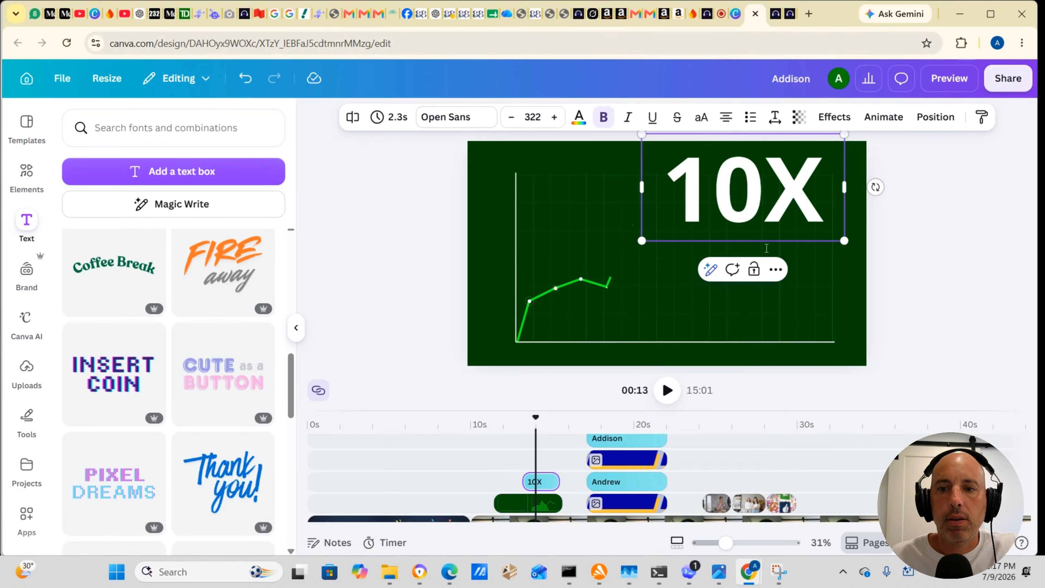
pyautogui.moveTo(659, 244); pyautogui.dragTo(650, 256)
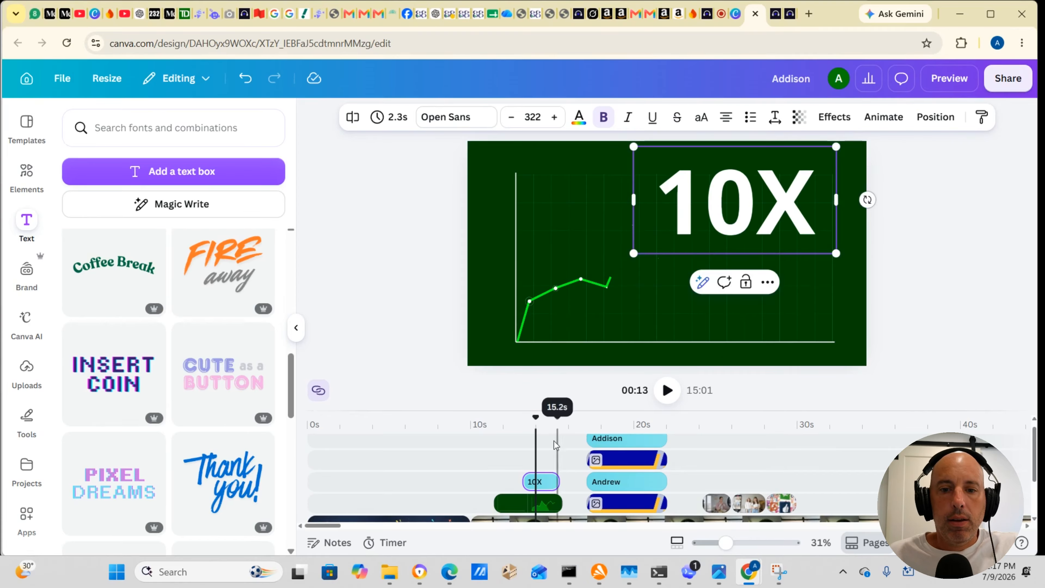
# Step: Play the video from about 9 s through the "10X" text, name banners and B-roll to about 33 s
pyautogui.moveTo(529, 419); pyautogui.dragTo(461, 419)
pyautogui.click(666, 390)
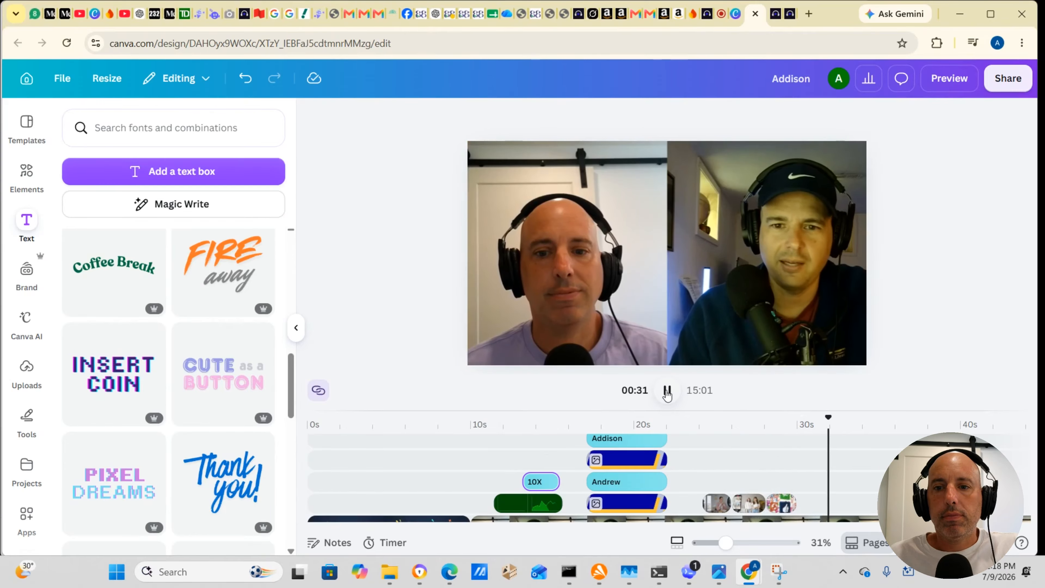
pyautogui.click(667, 390)
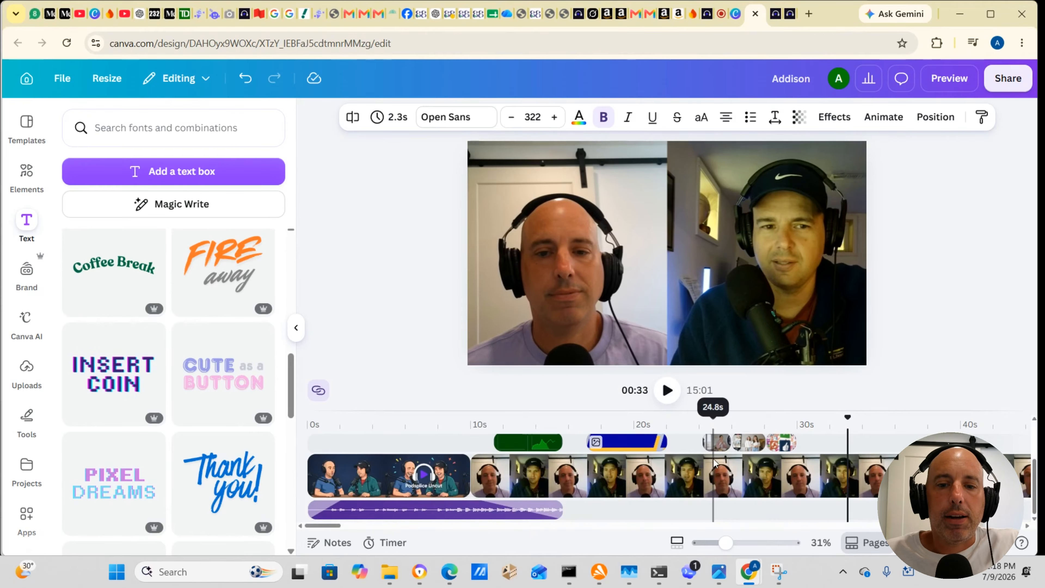
pyautogui.scroll(-3, 711, 467)
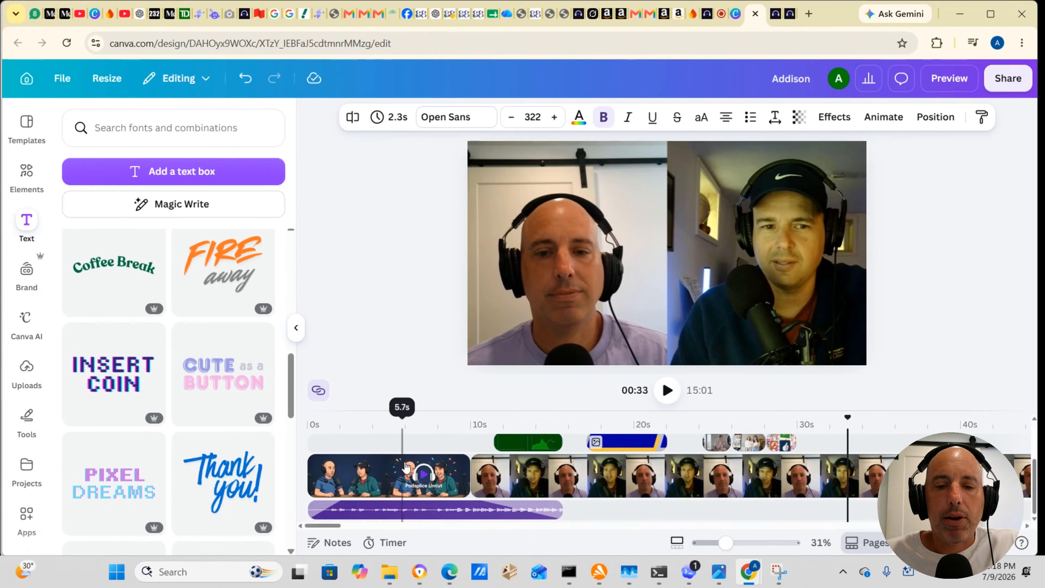
pyautogui.scroll(3, 492, 473)
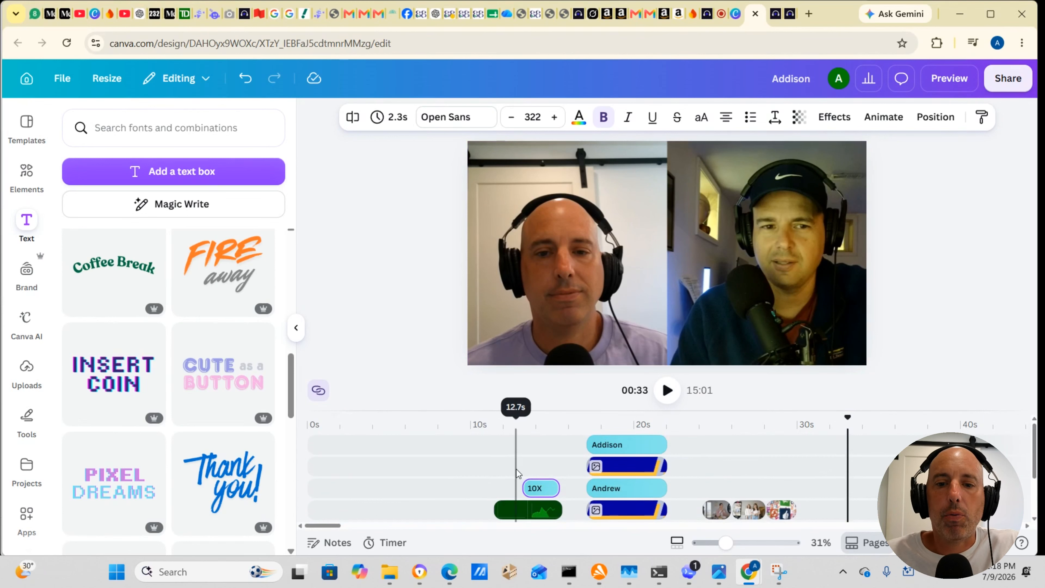
pyautogui.scroll(-3, 517, 473)
pyautogui.scroll(3, 517, 473)
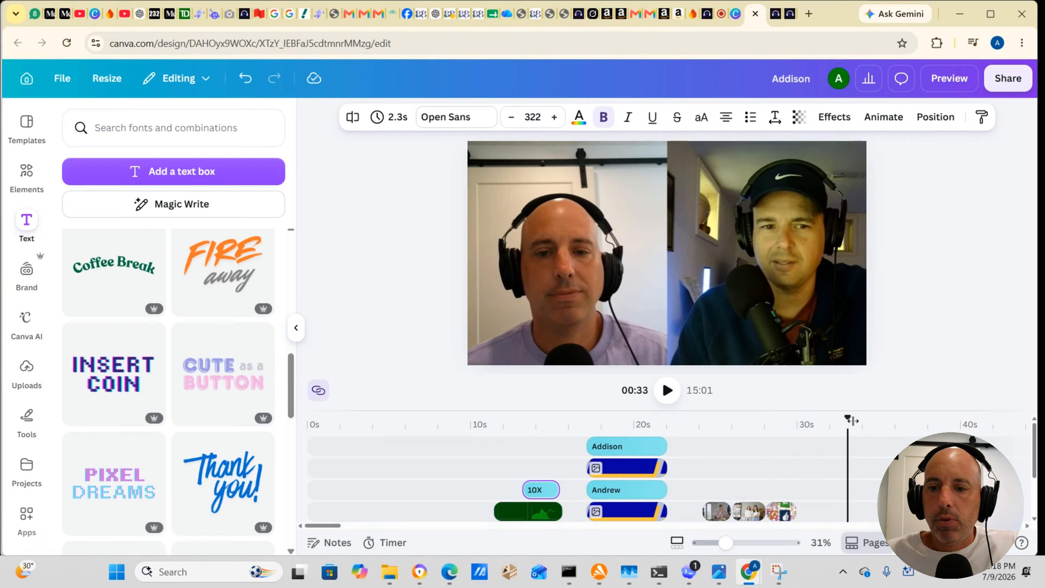
# Step: Add the uploaded headphones logo image and move it onto an overlay track above the interview footage, starting at about 10 s
pyautogui.moveTo(845, 418); pyautogui.dragTo(809, 420)
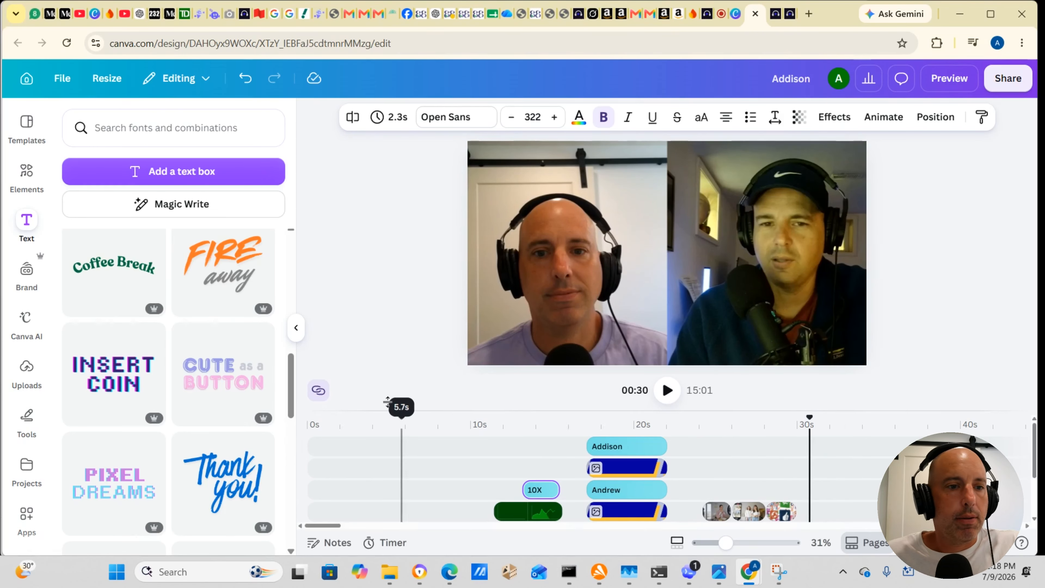
pyautogui.click(27, 371)
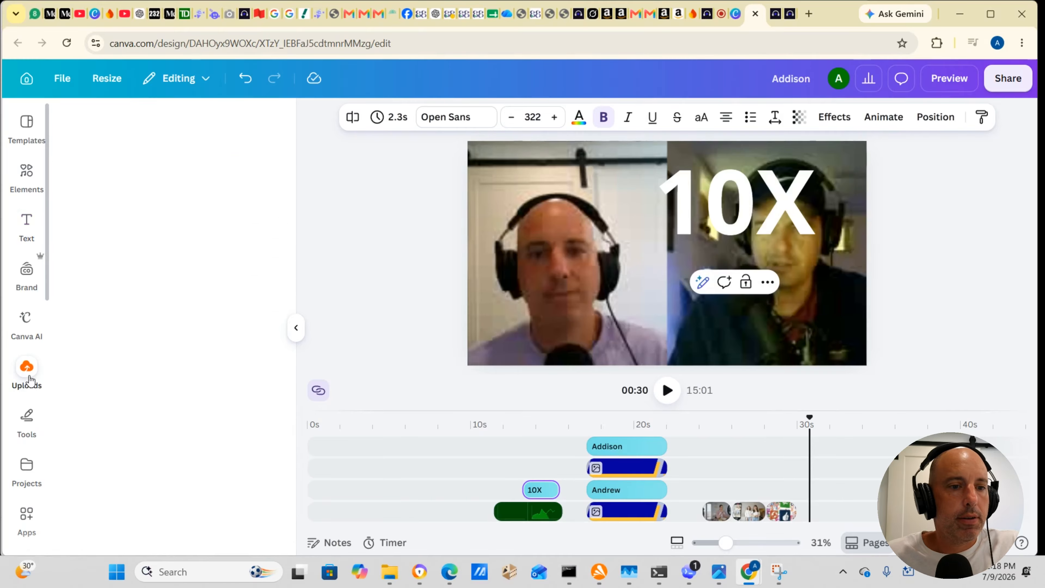
pyautogui.scroll(-2, 124, 288)
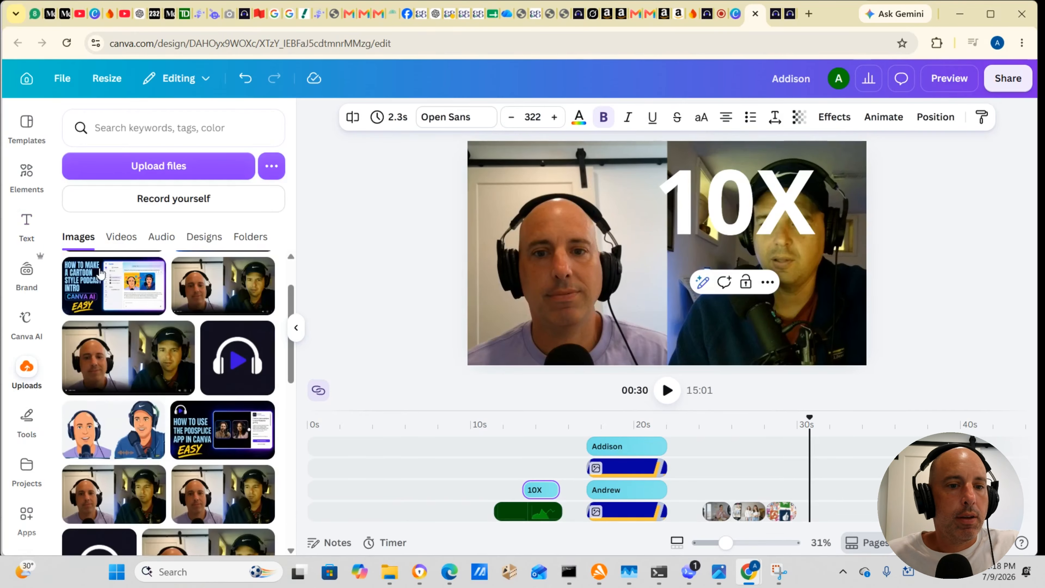
pyautogui.click(236, 355)
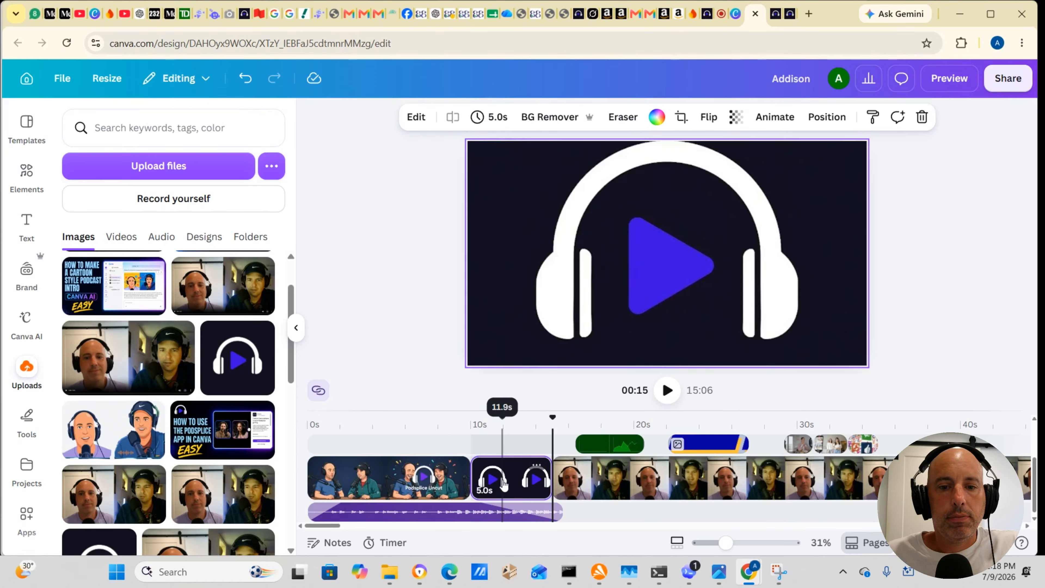
pyautogui.scroll(2, 504, 486)
pyautogui.scroll(-2, 505, 487)
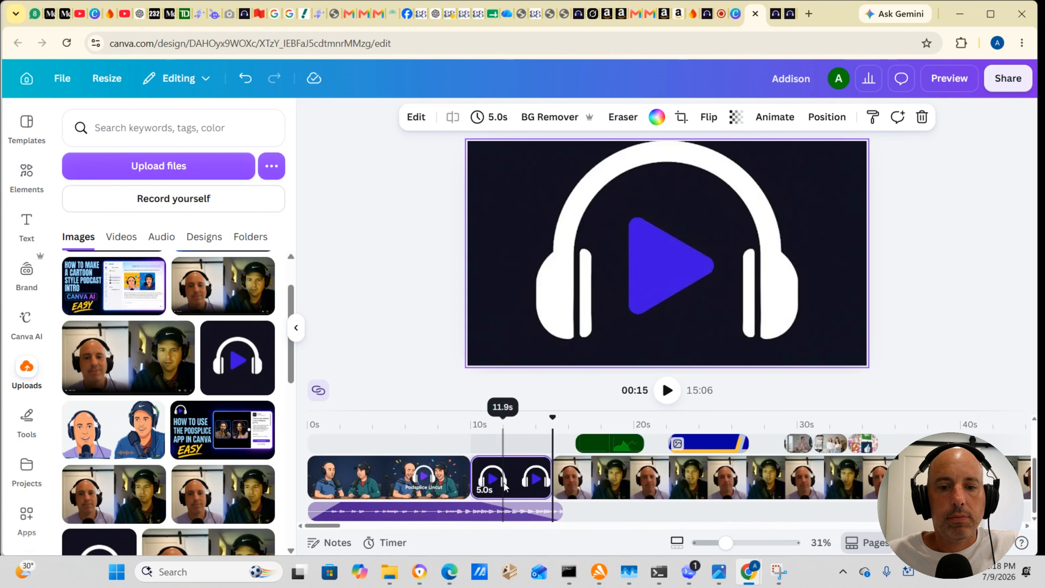
pyautogui.moveTo(507, 479); pyautogui.dragTo(494, 418)
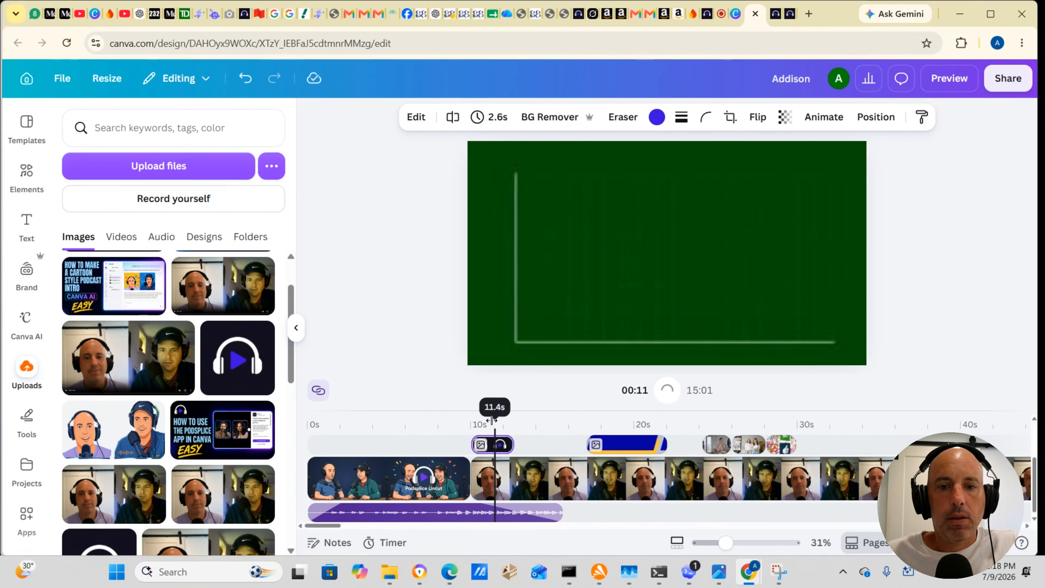
# Step: Shrink the headphones logo to a small overlay and place it in the upper-right corner of the frame
pyautogui.scroll(3, 508, 461)
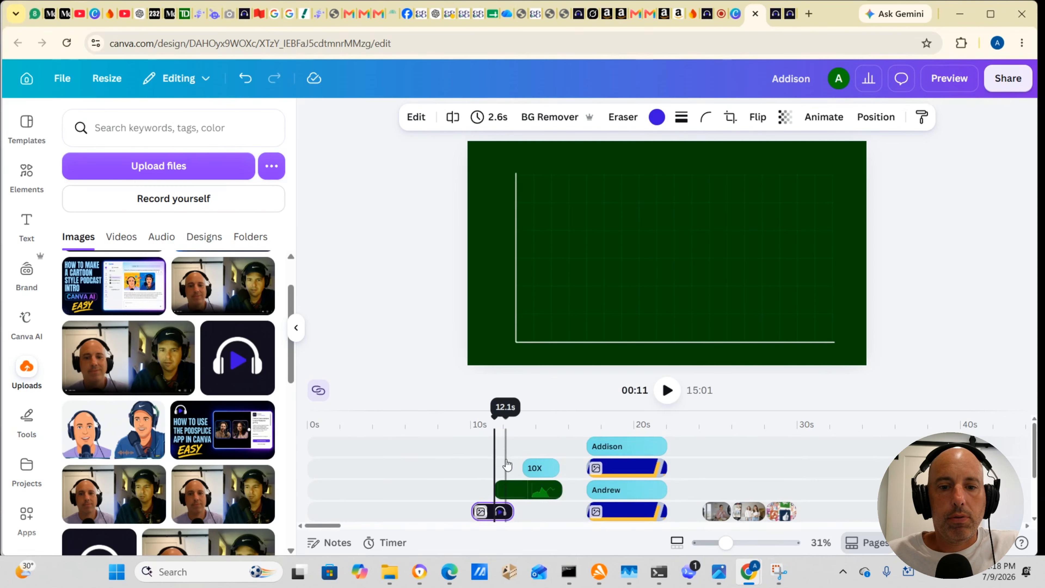
pyautogui.moveTo(492, 411); pyautogui.dragTo(491, 415)
pyautogui.click(487, 431)
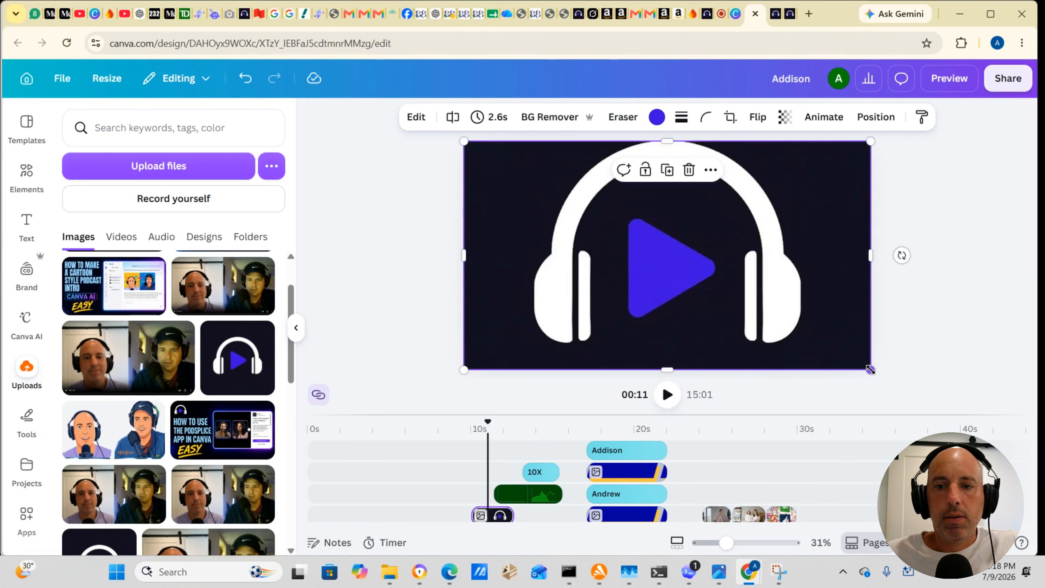
pyautogui.moveTo(869, 369); pyautogui.dragTo(502, 234)
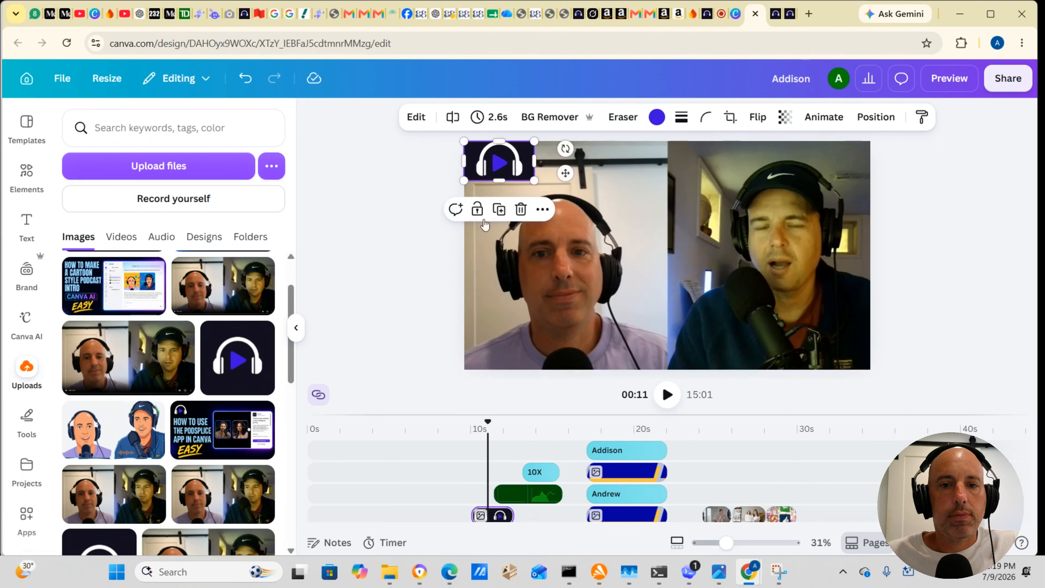
pyautogui.moveTo(500, 165); pyautogui.dragTo(820, 179)
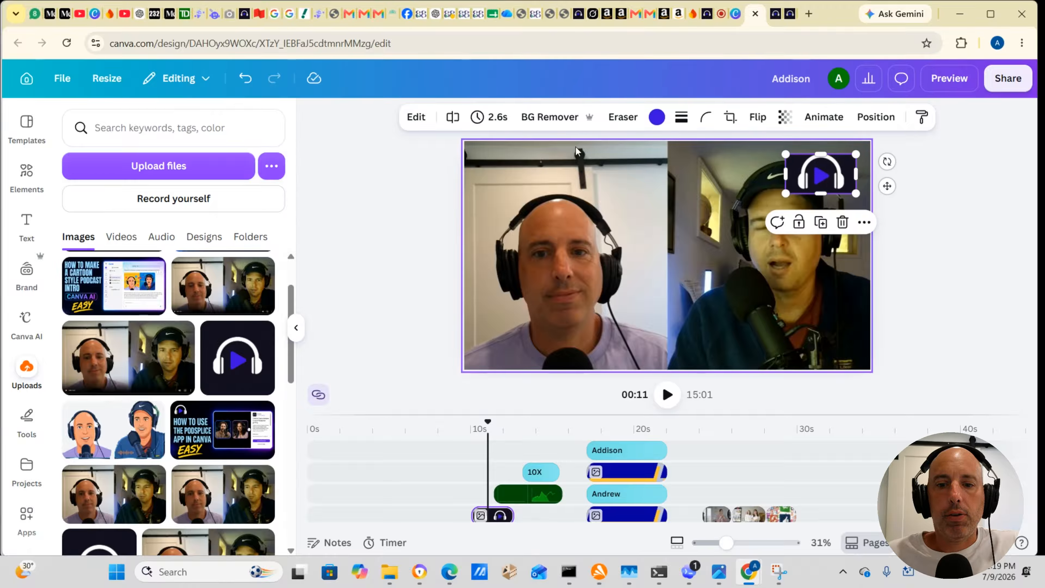
# Step: Remove the logo's background and nudge it closer to the upper-right corner of the frame
pyautogui.click(546, 120)
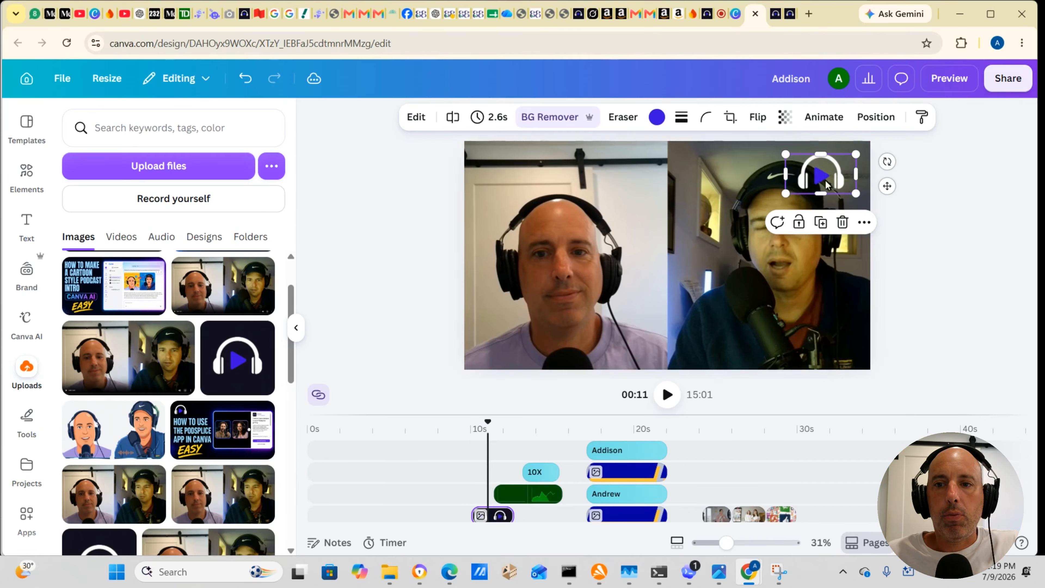
pyautogui.moveTo(821, 177)
pyautogui.mouseDown()
pyautogui.moveTo(503, 173)
pyautogui.moveTo(830, 174)
pyautogui.mouseUp()
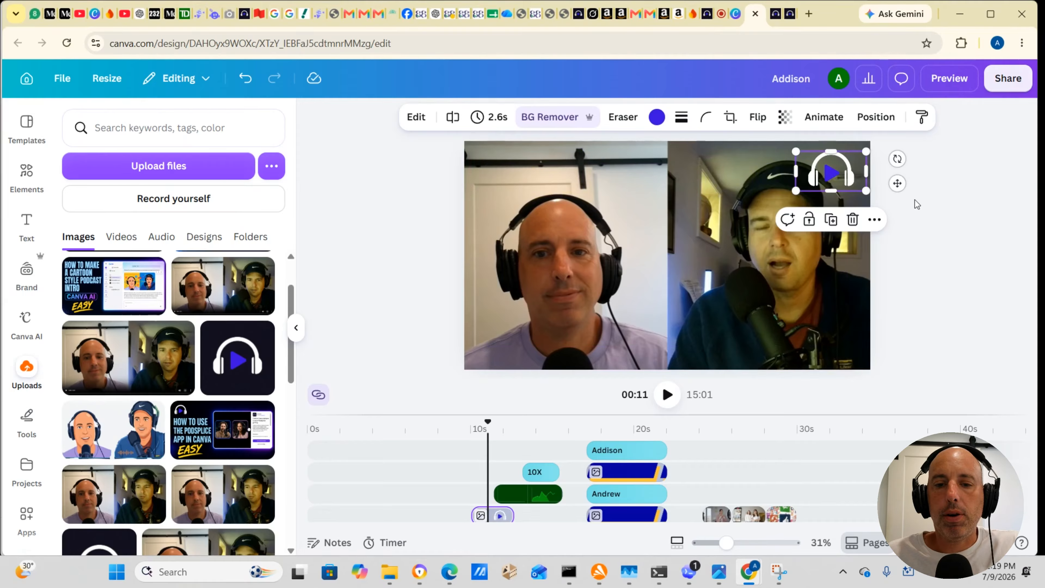
pyautogui.click(925, 207)
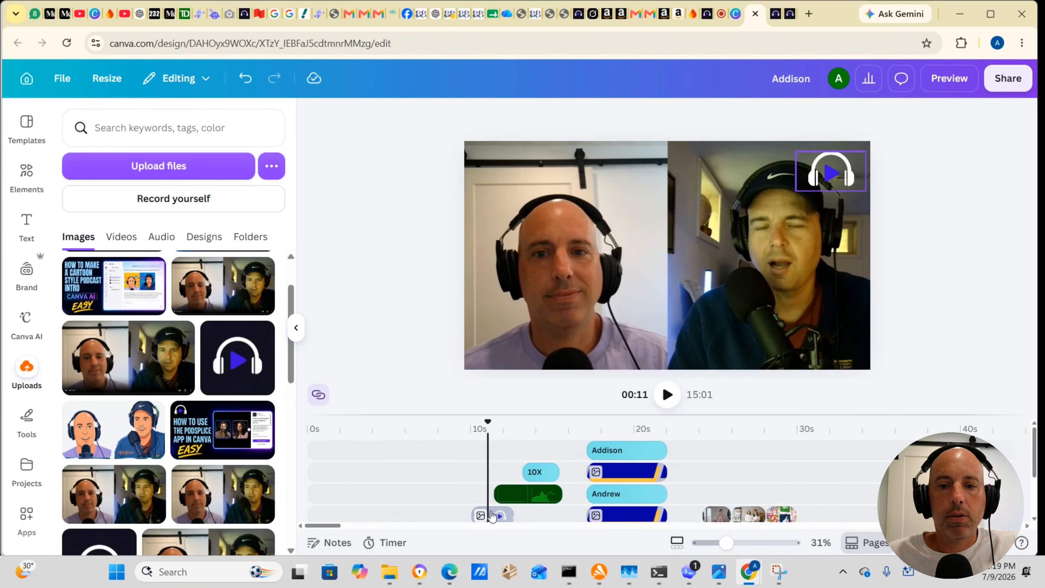
# Step: Raise the logo clip to the topmost timeline track, above the "10X" text and the chart clip
pyautogui.moveTo(492, 516); pyautogui.dragTo(490, 442)
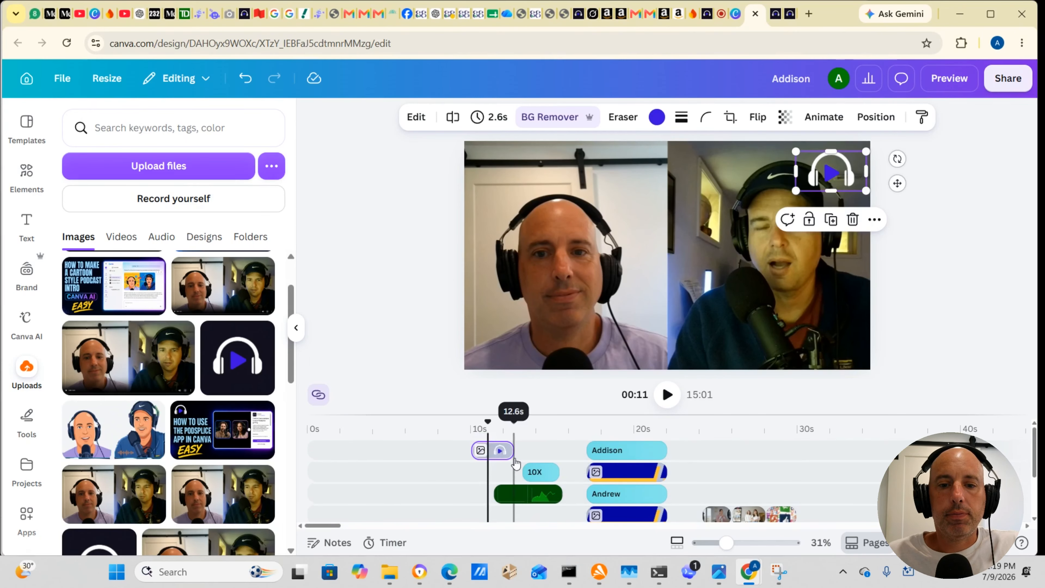
pyautogui.scroll(-2, 440, 454)
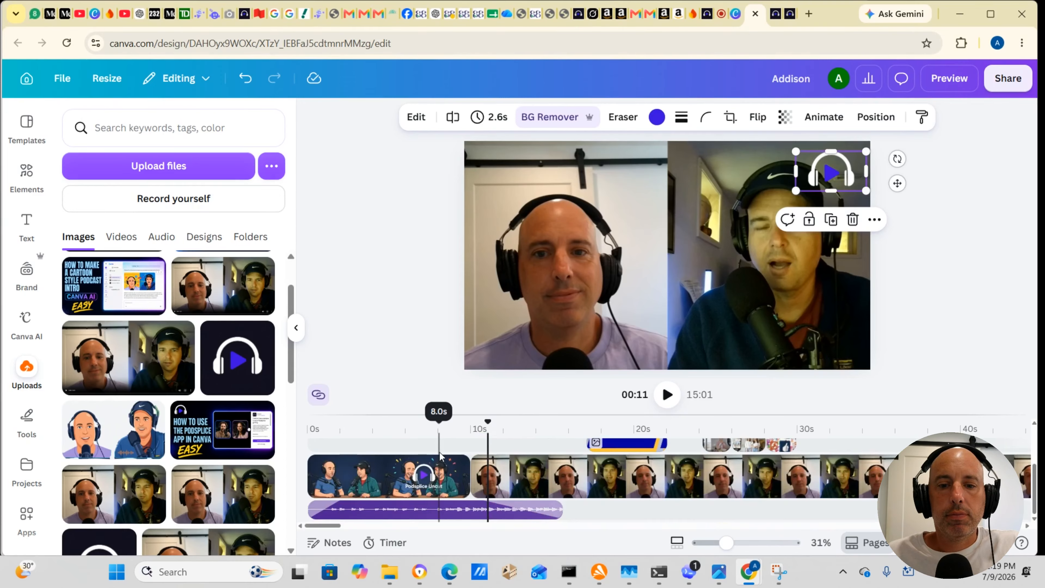
pyautogui.scroll(2, 453, 456)
pyautogui.scroll(-2, 485, 459)
pyautogui.scroll(2, 514, 461)
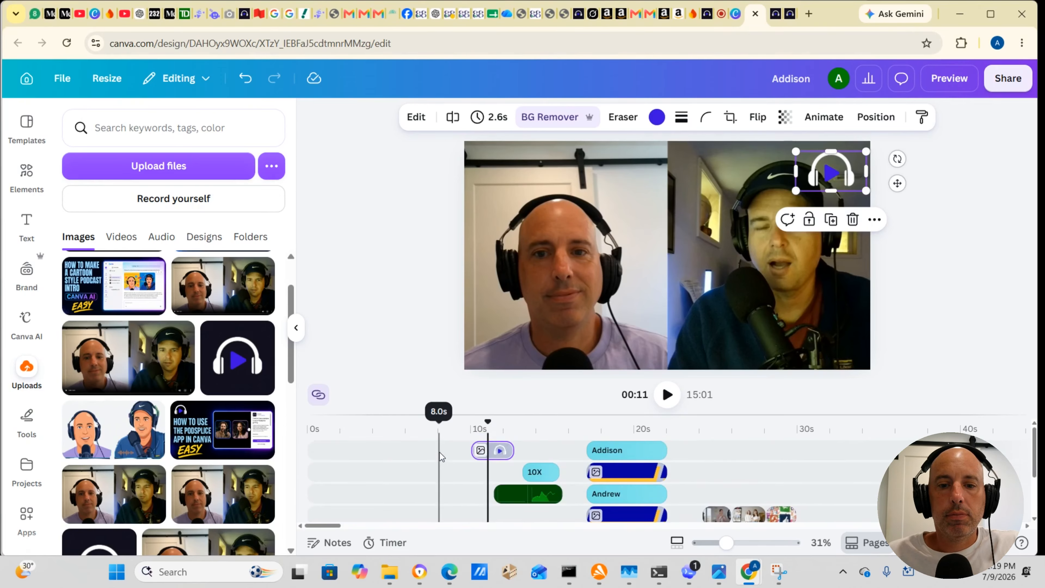
pyautogui.moveTo(498, 450)
pyautogui.mouseDown()
pyautogui.moveTo(496, 437)
pyautogui.moveTo(497, 457)
pyautogui.mouseUp()
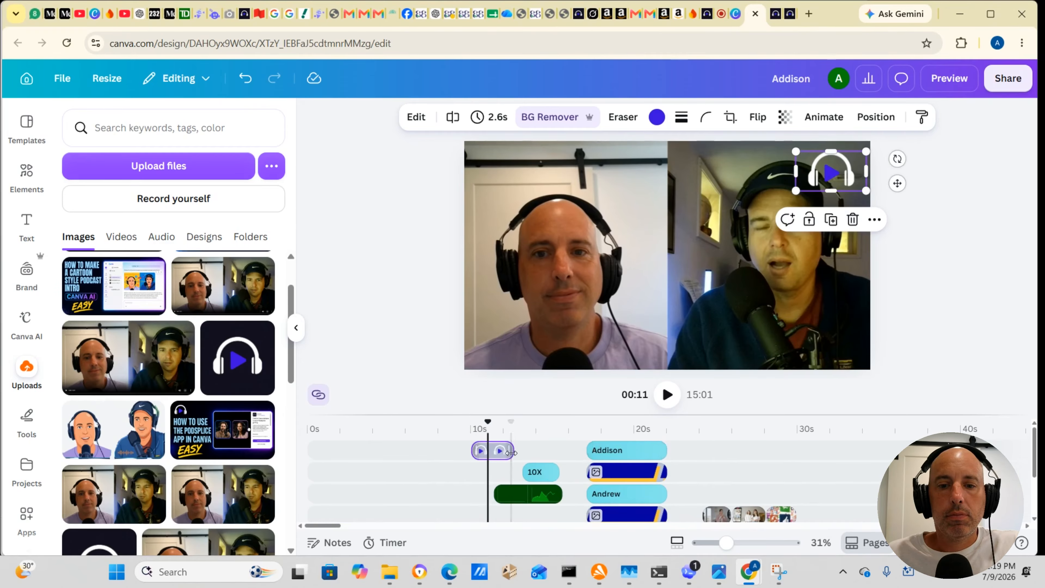
# Step: Extend the end of the logo clip to give it a duration of 47.5 s
pyautogui.moveTo(511, 452)
pyautogui.mouseDown()
pyautogui.moveTo(970, 445)
pyautogui.moveTo(909, 432)
pyautogui.moveTo(919, 457)
pyautogui.mouseUp()
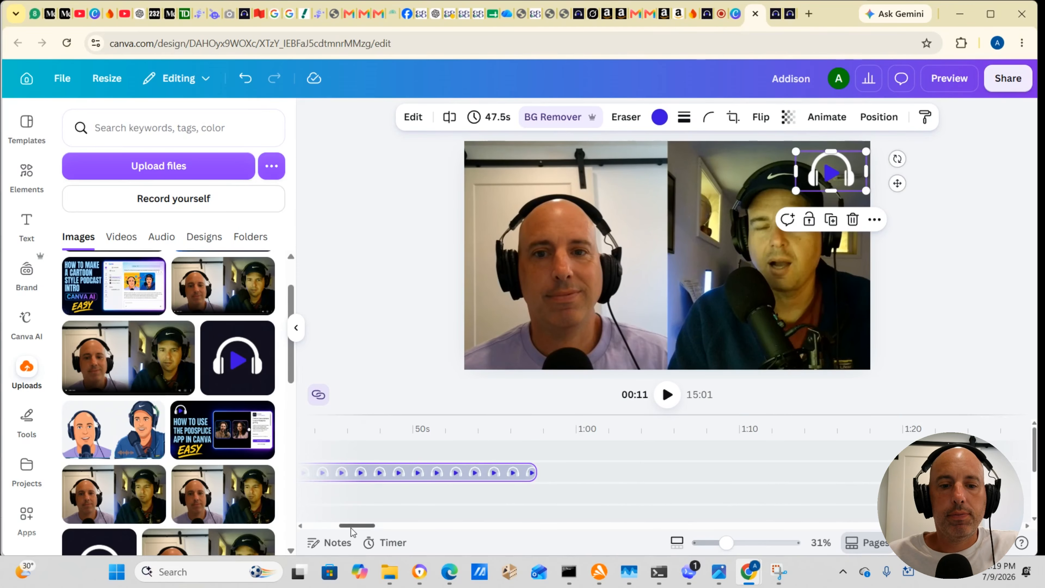
pyautogui.moveTo(351, 529); pyautogui.dragTo(313, 529)
pyautogui.scroll(-2, 352, 497)
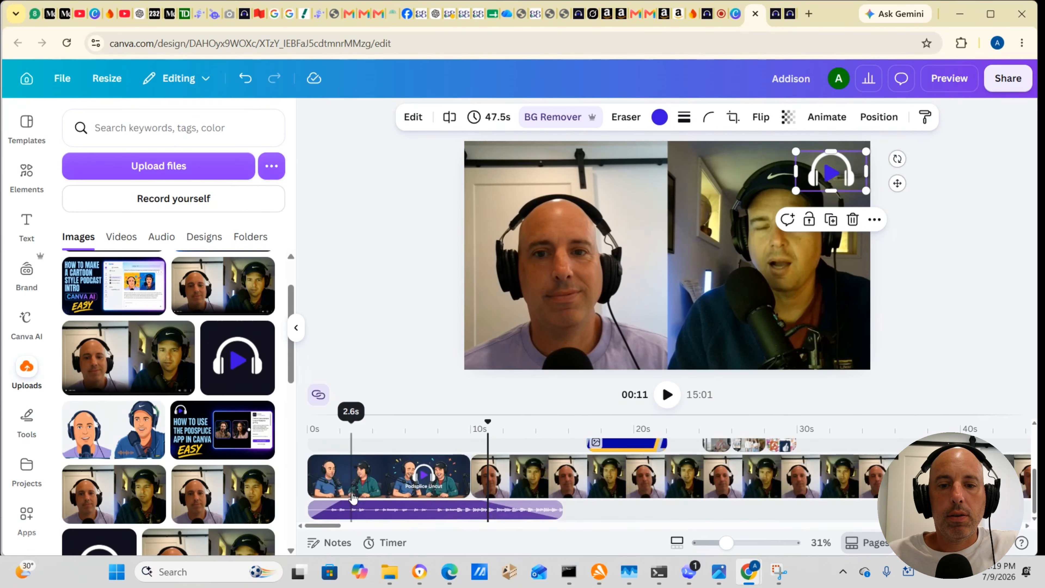
pyautogui.scroll(2, 352, 497)
pyautogui.scroll(-2, 352, 497)
pyautogui.scroll(2, 352, 497)
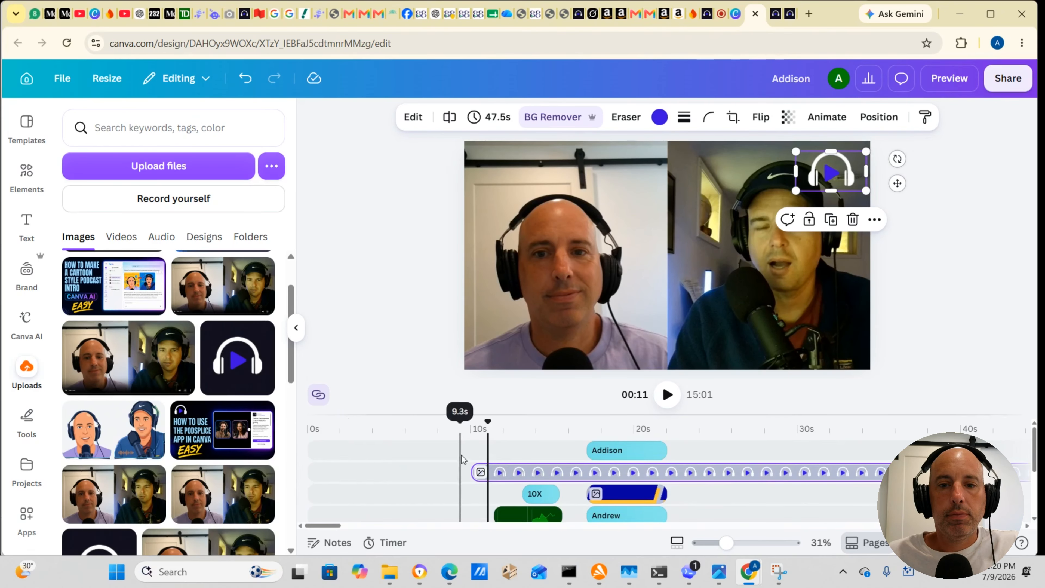
pyautogui.click(458, 367)
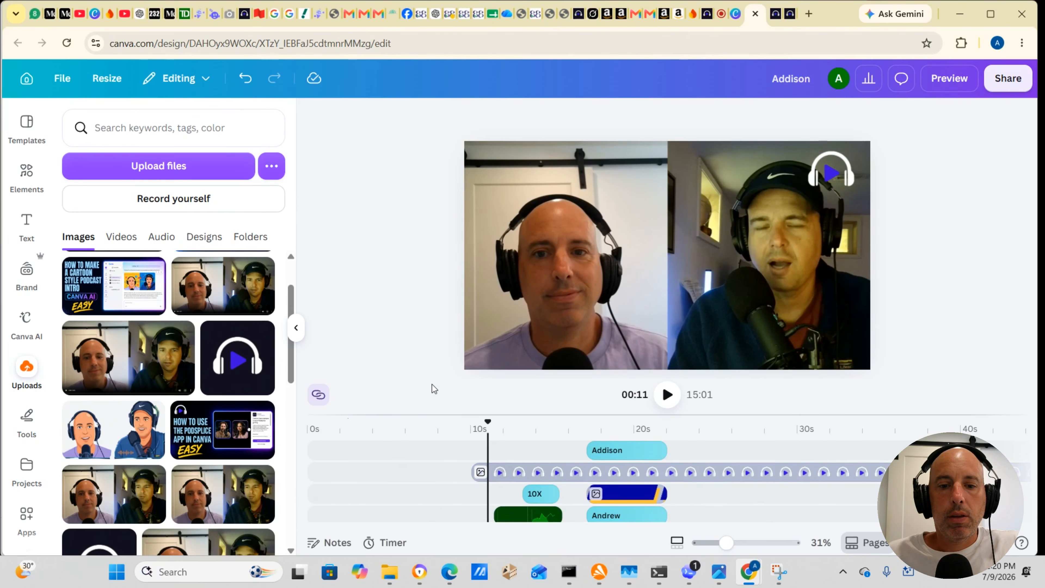
# Step: Extend the beginning of the logo clip slightly earlier, giving it a duration of 47.8 s
pyautogui.scroll(-2, 452, 457)
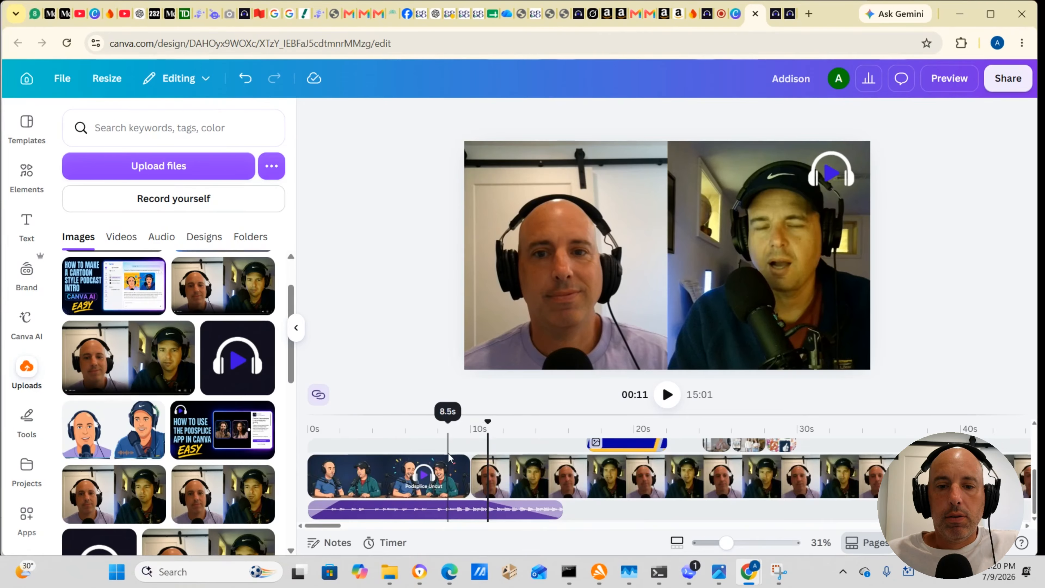
pyautogui.scroll(2, 452, 465)
pyautogui.scroll(-2, 452, 464)
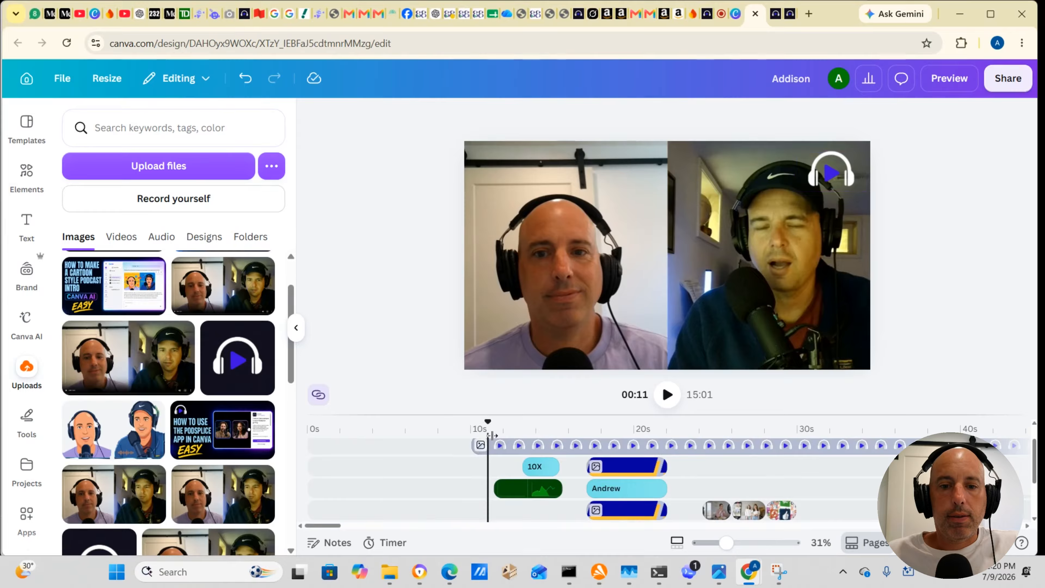
pyautogui.moveTo(487, 422); pyautogui.dragTo(455, 420)
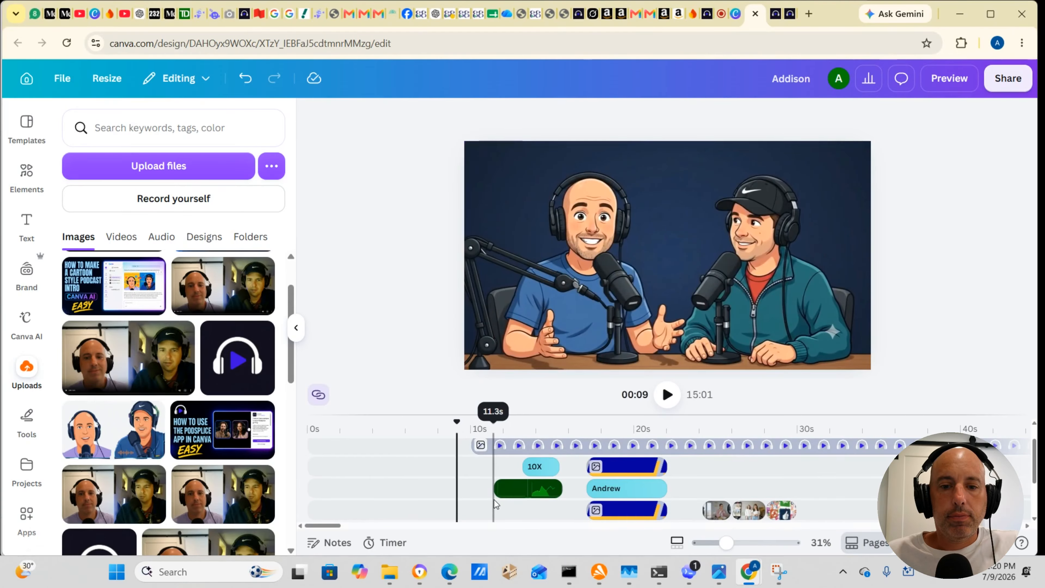
pyautogui.scroll(-2, 495, 502)
pyautogui.scroll(2, 495, 502)
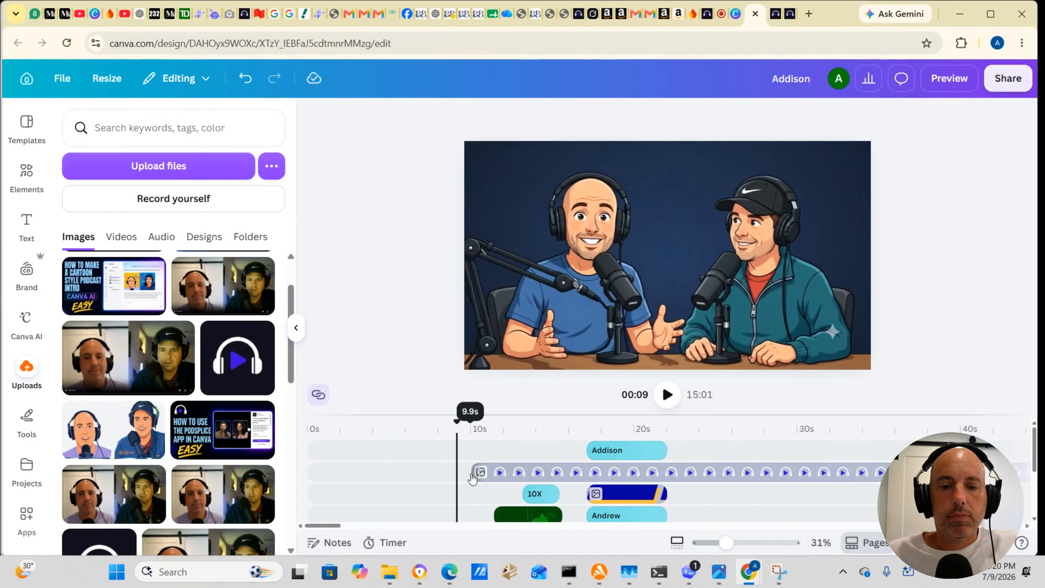
pyautogui.click(473, 478)
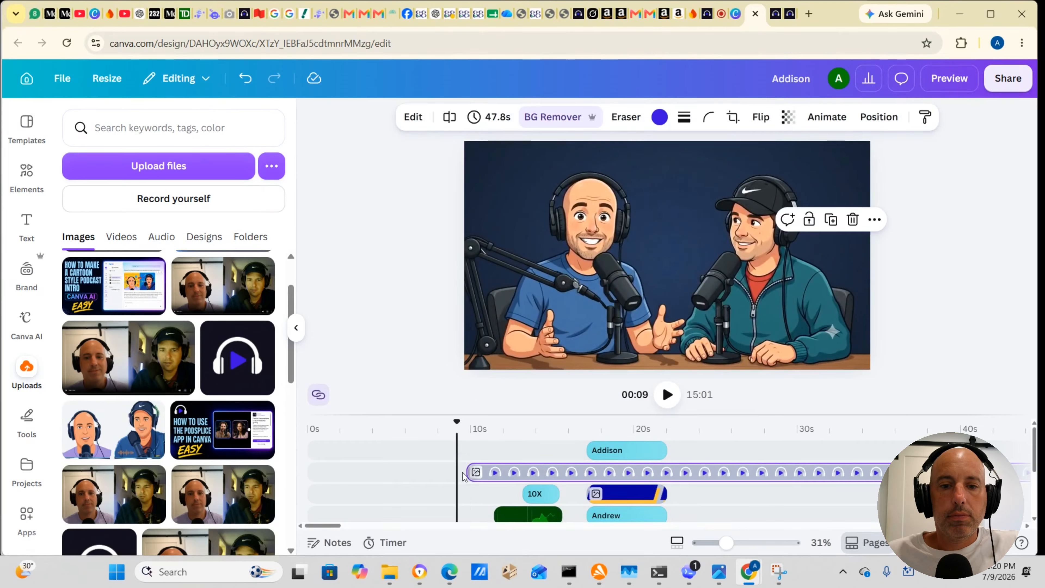
# Step: Play the video from about 5 s to 14 s to check the logo over the "10X" chart
pyautogui.moveTo(460, 433); pyautogui.dragTo(396, 437)
pyautogui.click(667, 395)
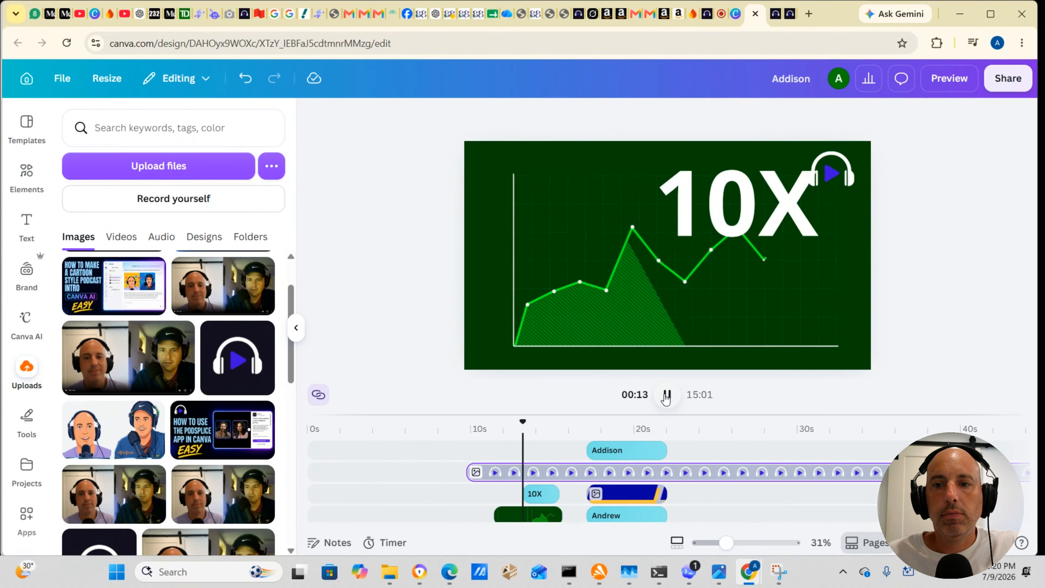
pyautogui.click(667, 395)
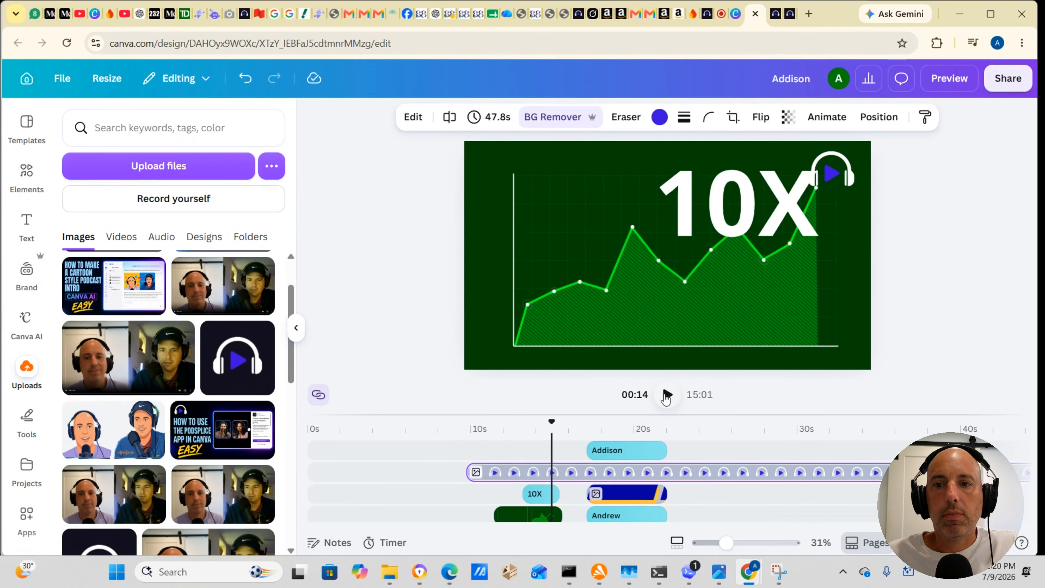
# Step: Move the logo to the frame's upper-left corner and shift its clip to start with the interview footage at about 10 s
pyautogui.click(842, 182)
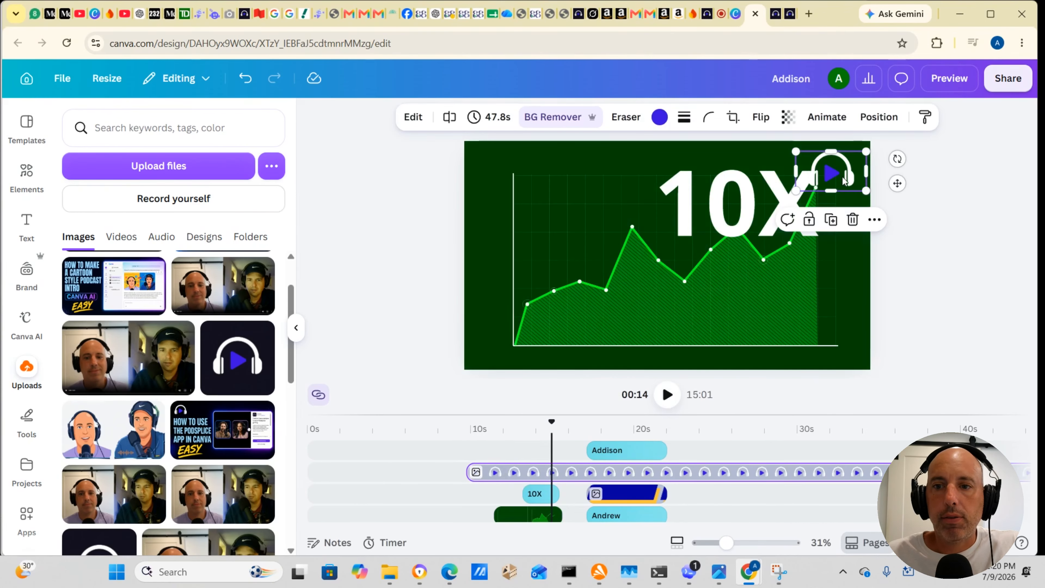
pyautogui.moveTo(843, 181); pyautogui.dragTo(520, 175)
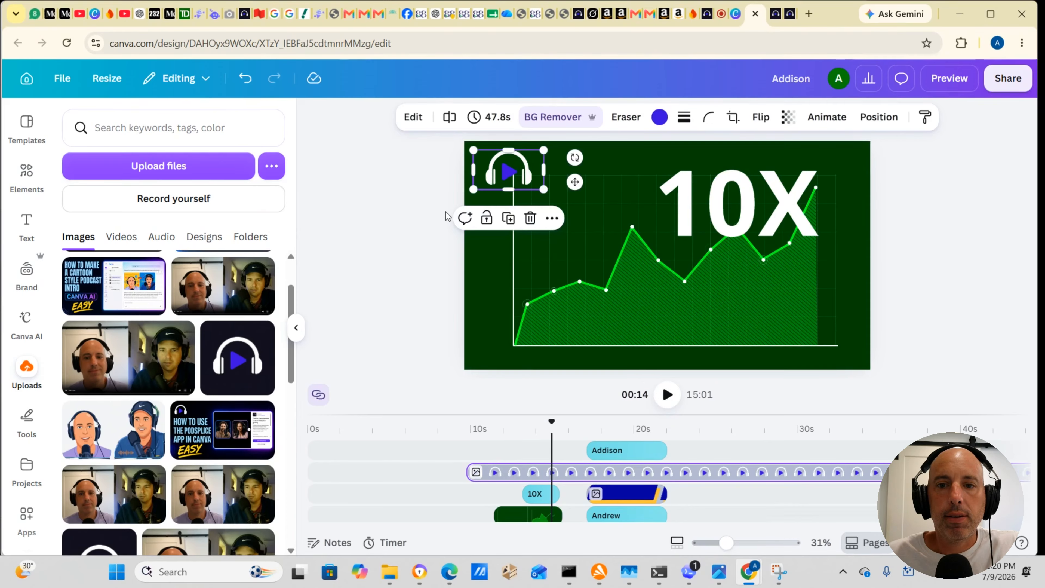
pyautogui.click(442, 214)
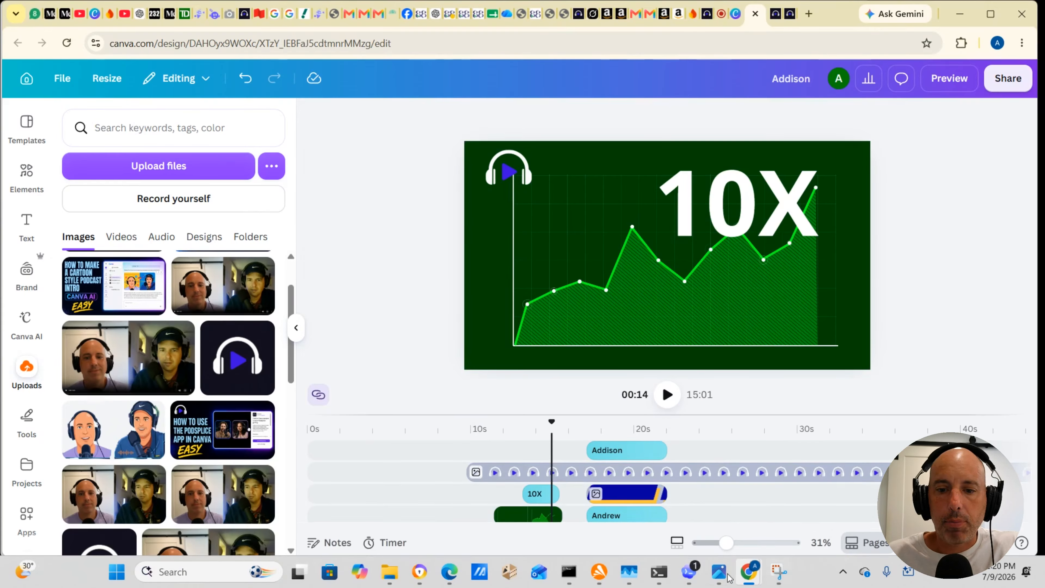
pyautogui.moveTo(573, 414); pyautogui.dragTo(574, 303)
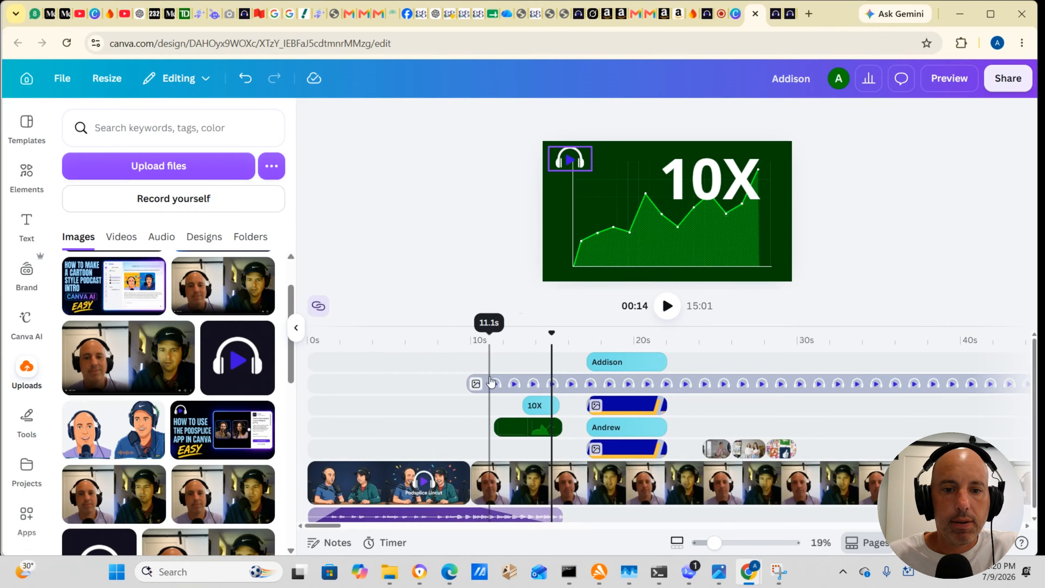
pyautogui.click(493, 377)
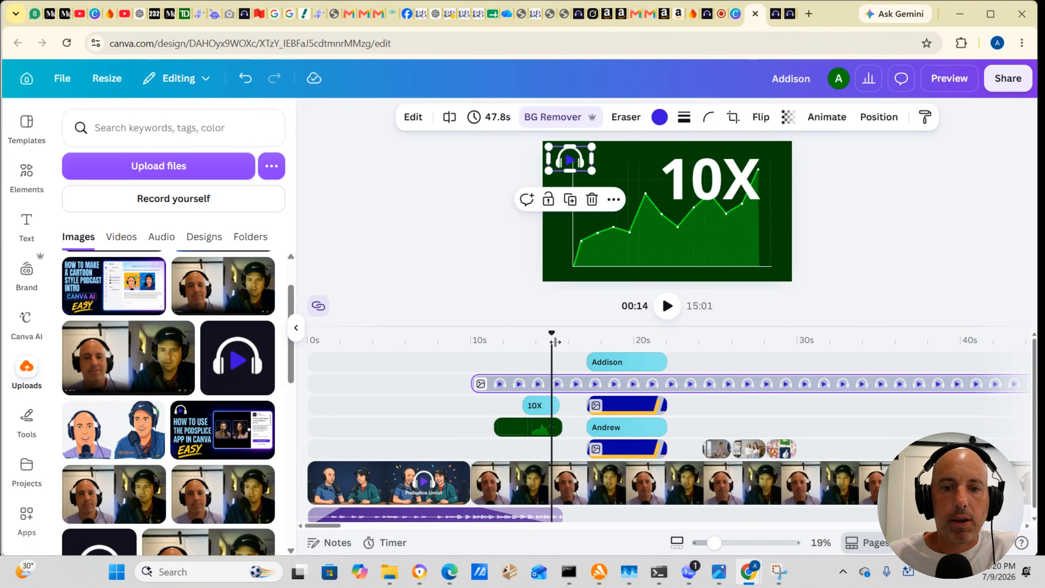
# Step: Play the video from about 9 s to 31 s to check the logo across the callout, name banners and B-roll
pyautogui.moveTo(554, 341); pyautogui.dragTo(458, 341)
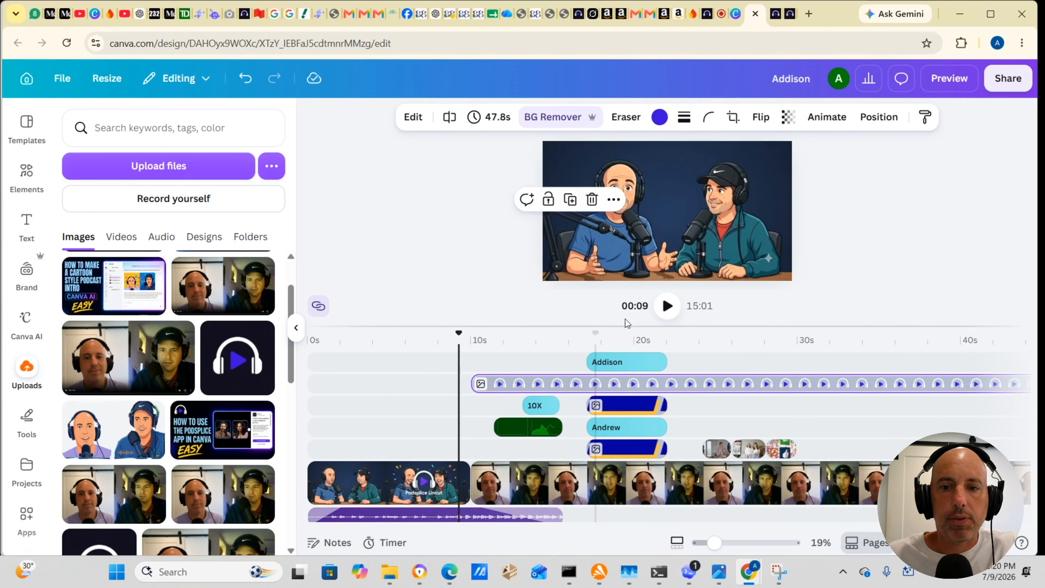
pyautogui.click(667, 305)
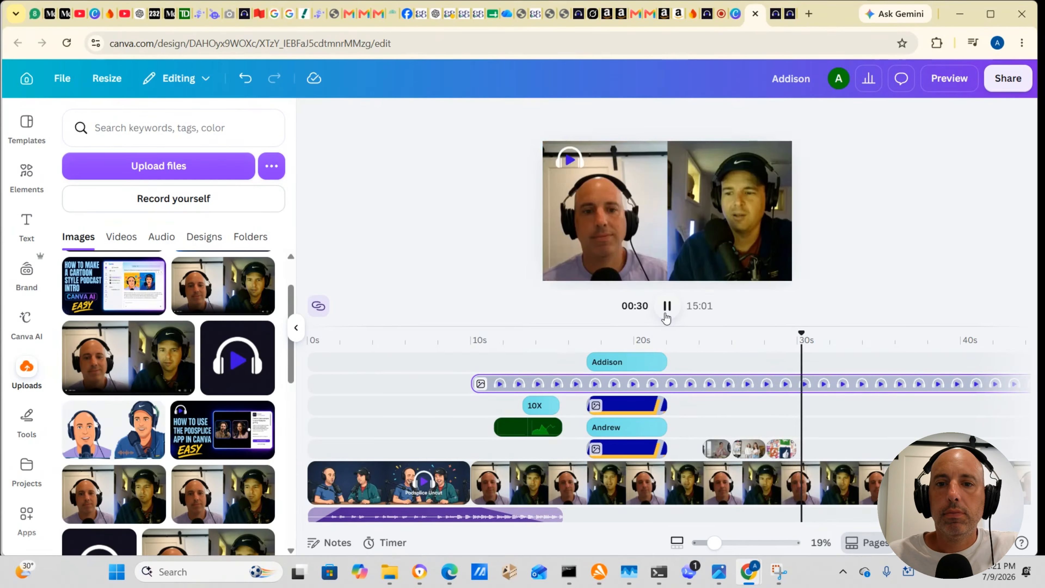
pyautogui.click(666, 313)
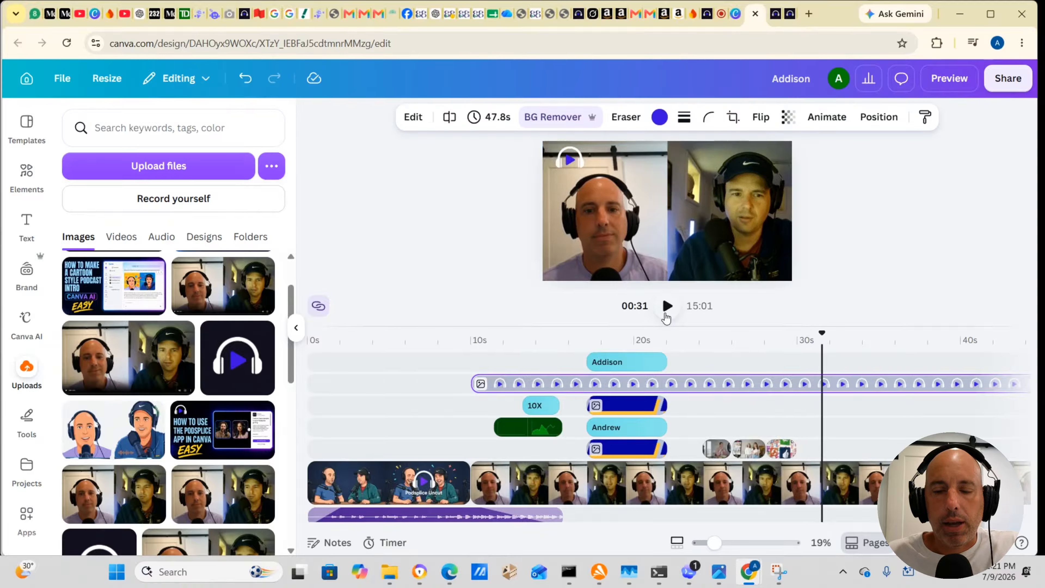